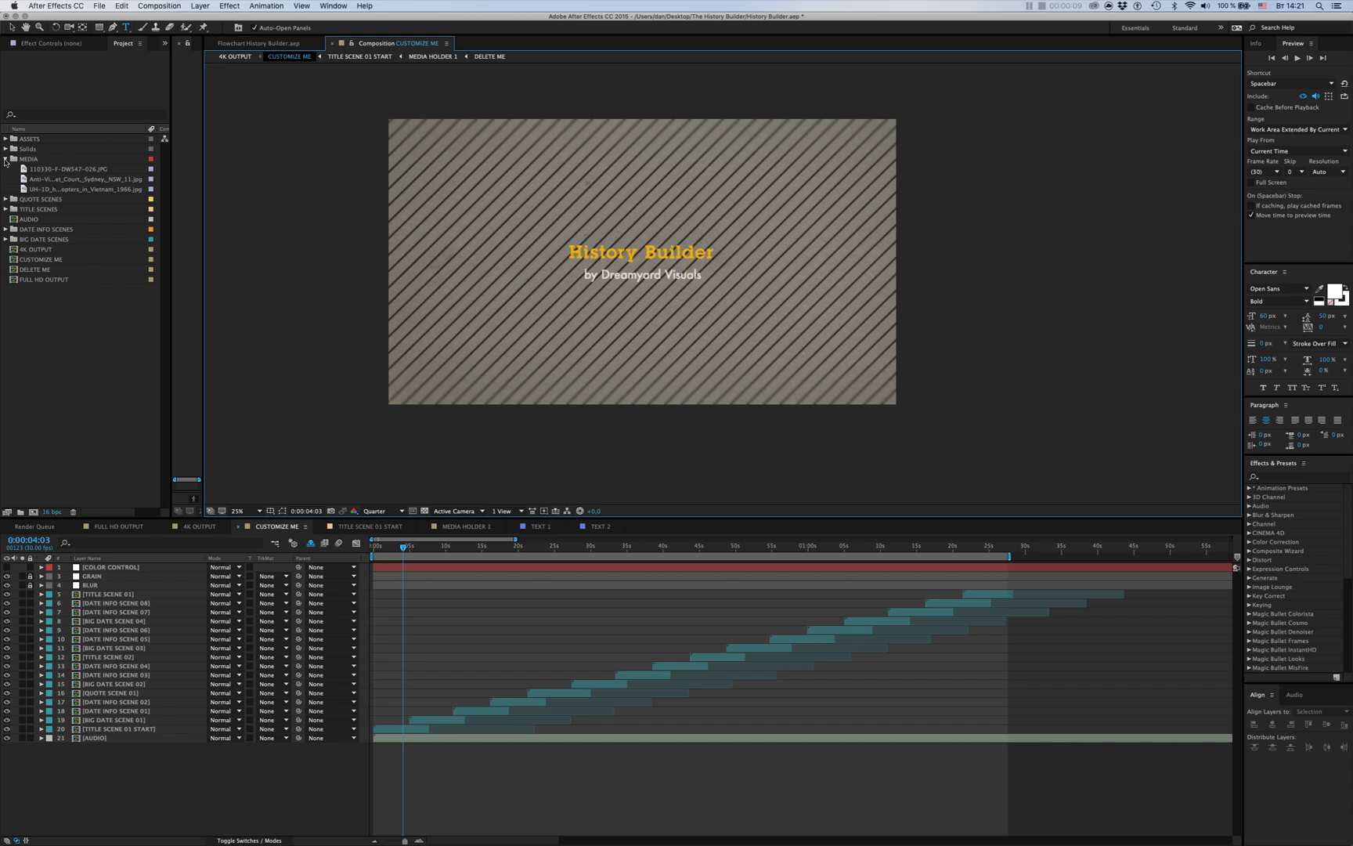
Collapse the MEDIA folder and enable Blend Colors Using 1.0 Gamma in the project settings
{"action": "left_click", "coordinate": [6, 160]}
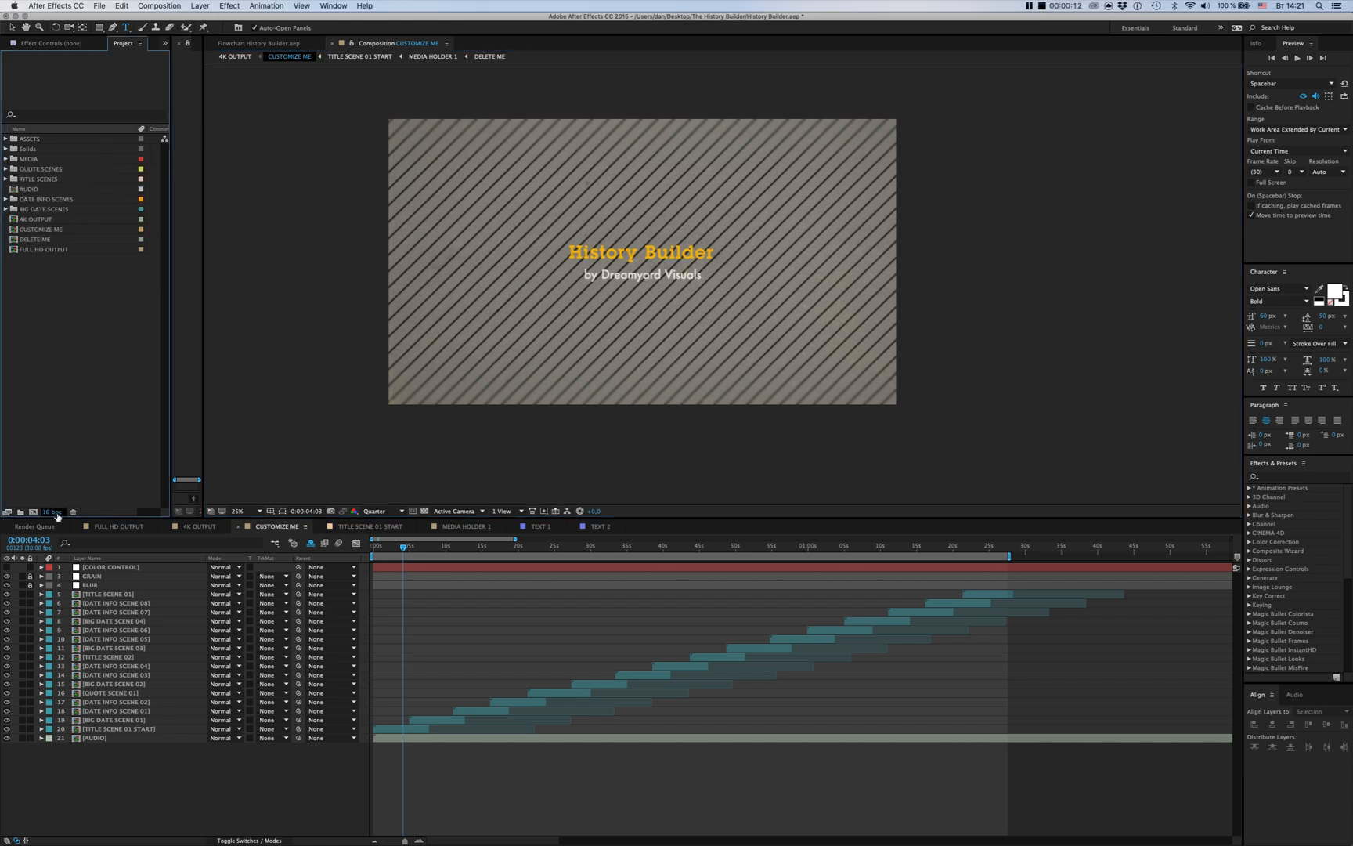
{"action": "left_click", "coordinate": [51, 512]}
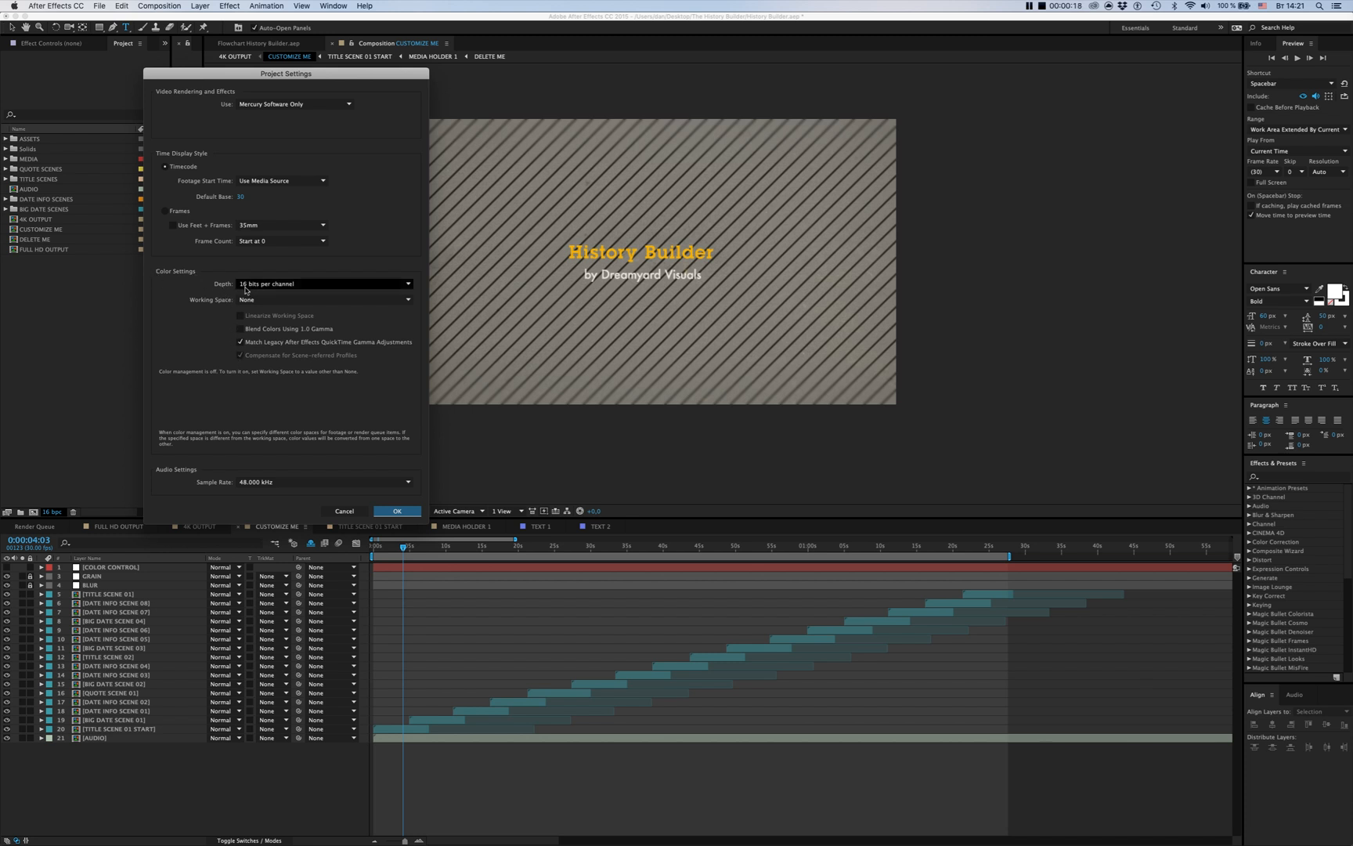
{"action": "left_click", "coordinate": [240, 329]}
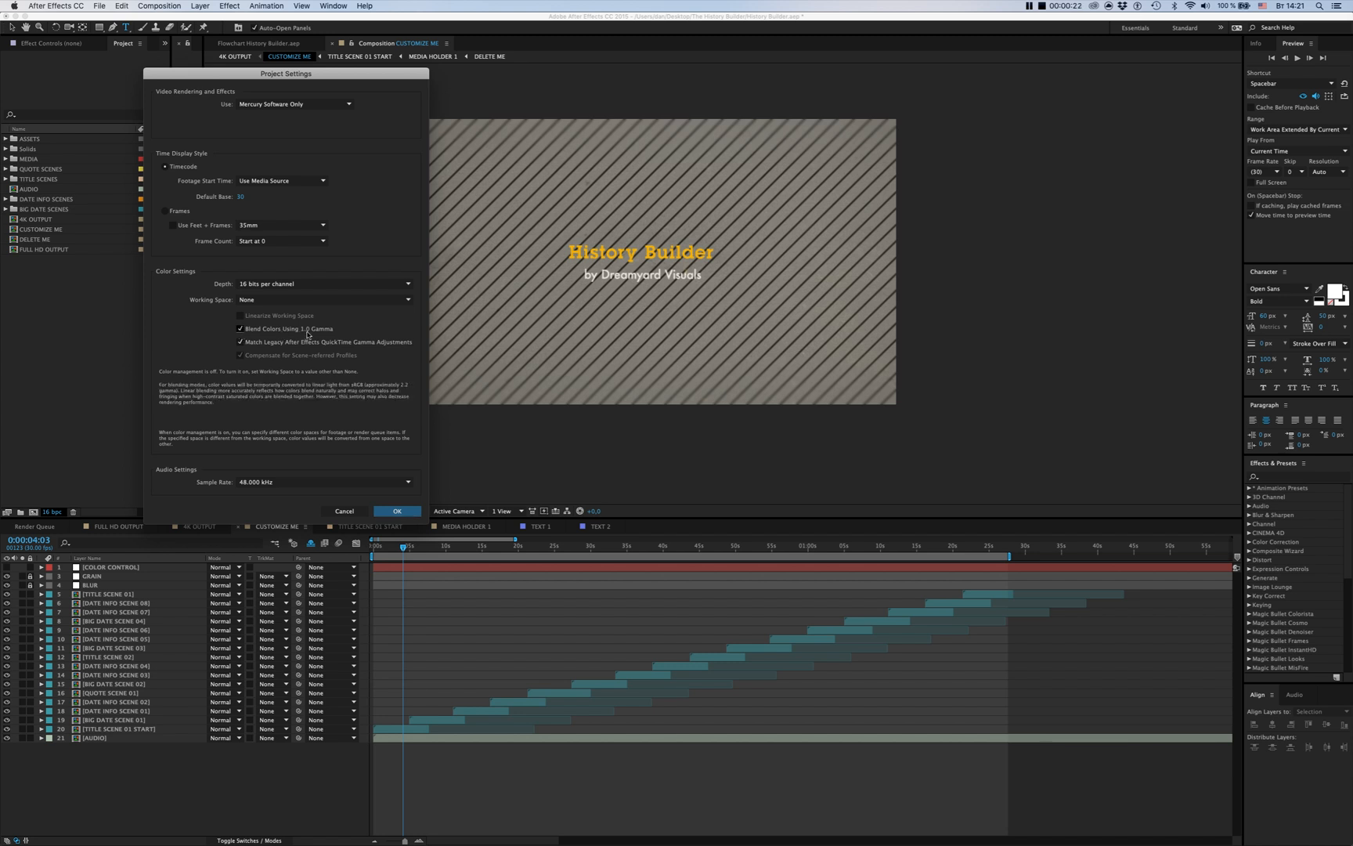
{"action": "left_click", "coordinate": [397, 512]}
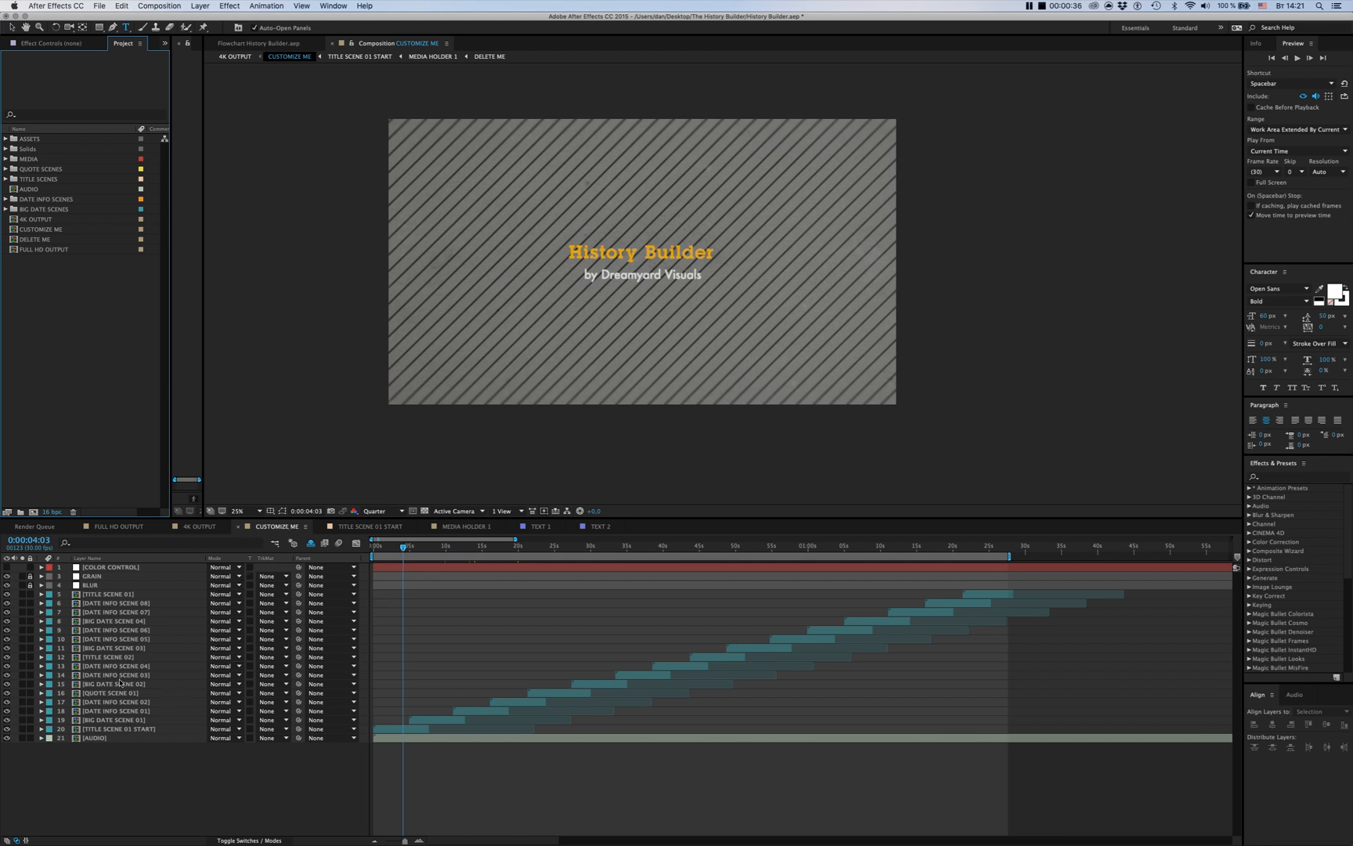
Preview the CUSTOMIZE ME timeline's scenes at about 10, 15 and 20 seconds, and return to about 4 seconds
{"action": "left_click", "coordinate": [104, 730]}
{"action": "key", "text": "super+Up"}
{"action": "key", "text": "super+Up"}
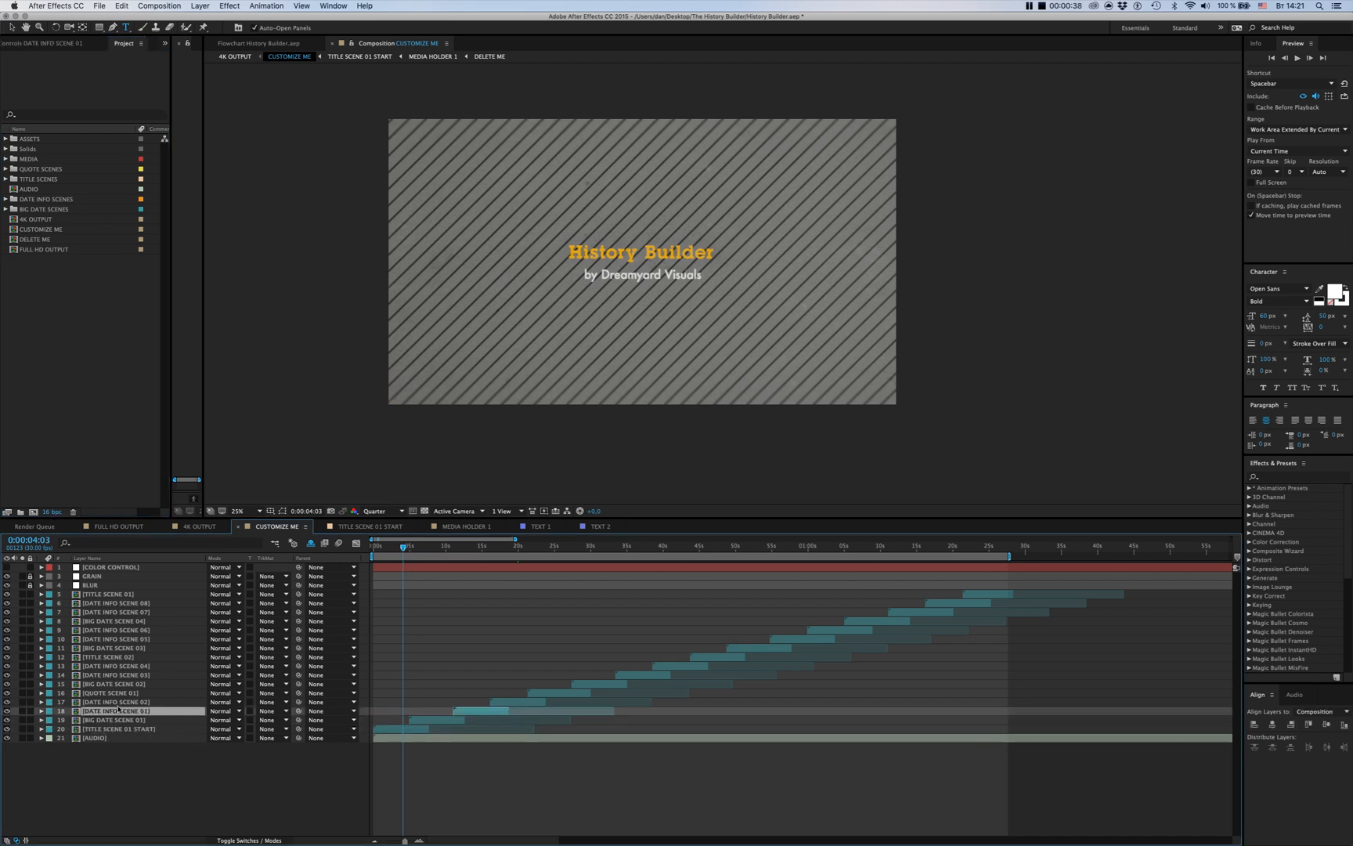
{"action": "left_click", "coordinate": [446, 548]}
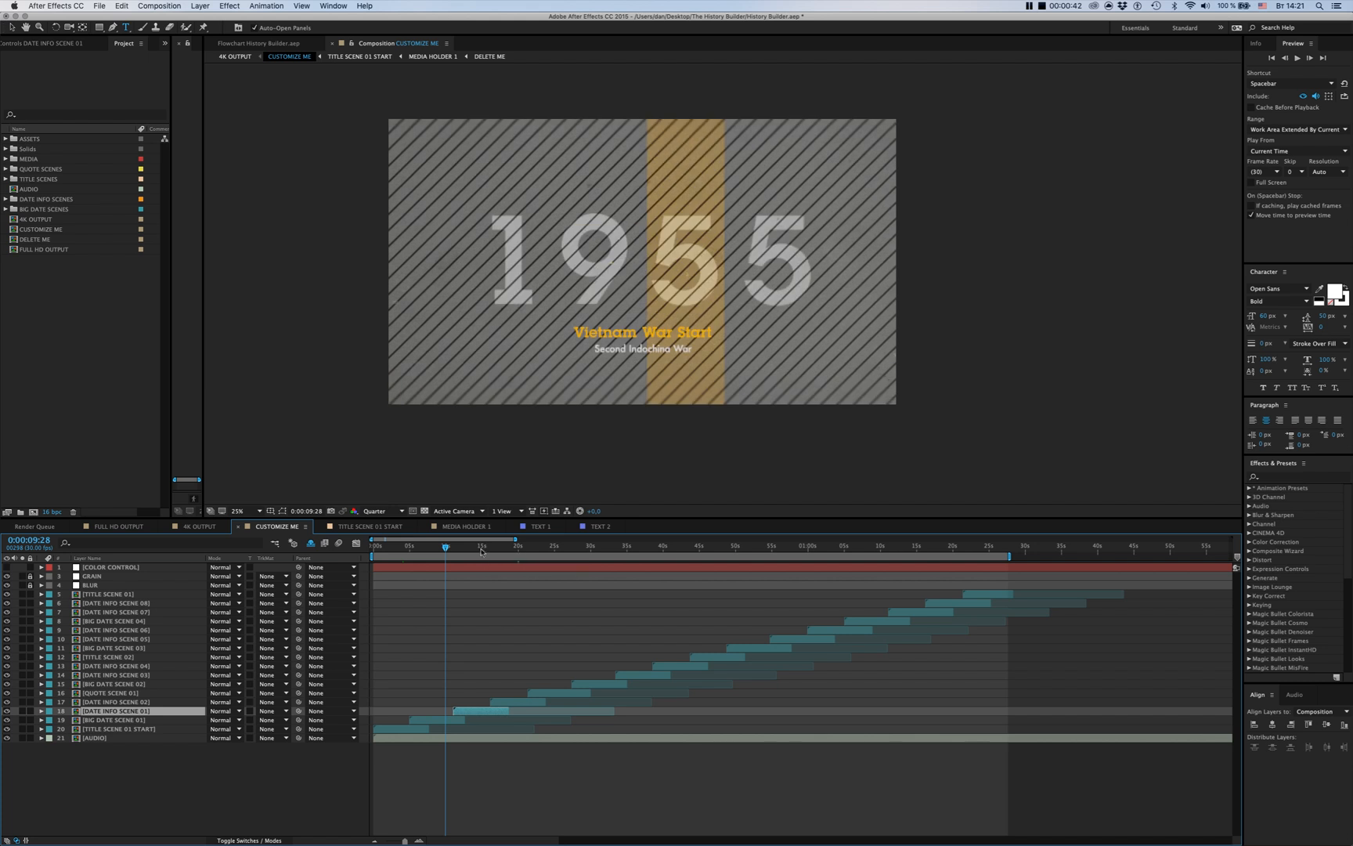
{"action": "left_click", "coordinate": [484, 550]}
{"action": "left_click", "coordinate": [521, 550]}
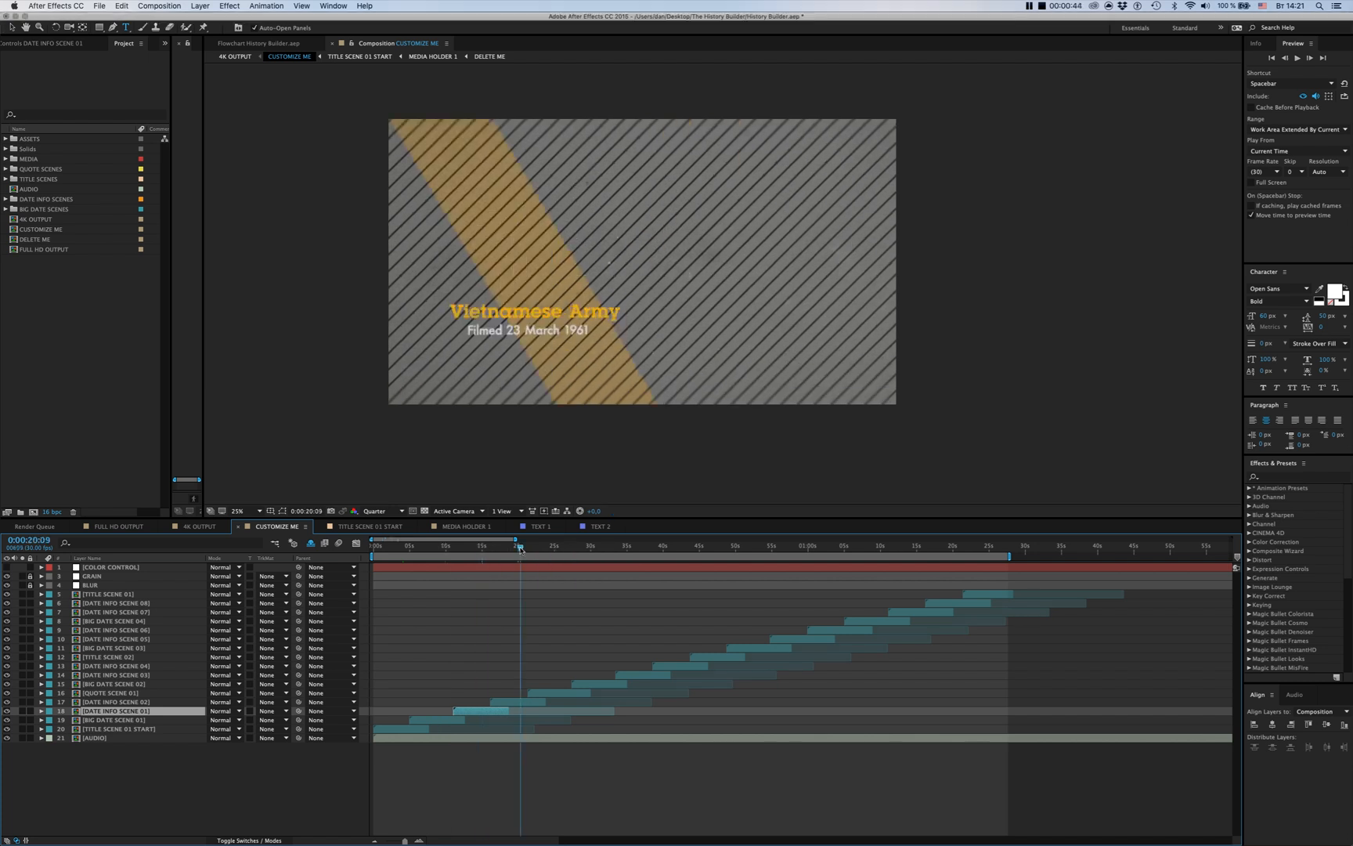
{"action": "left_click", "coordinate": [408, 549]}
{"action": "left_click", "coordinate": [404, 549]}
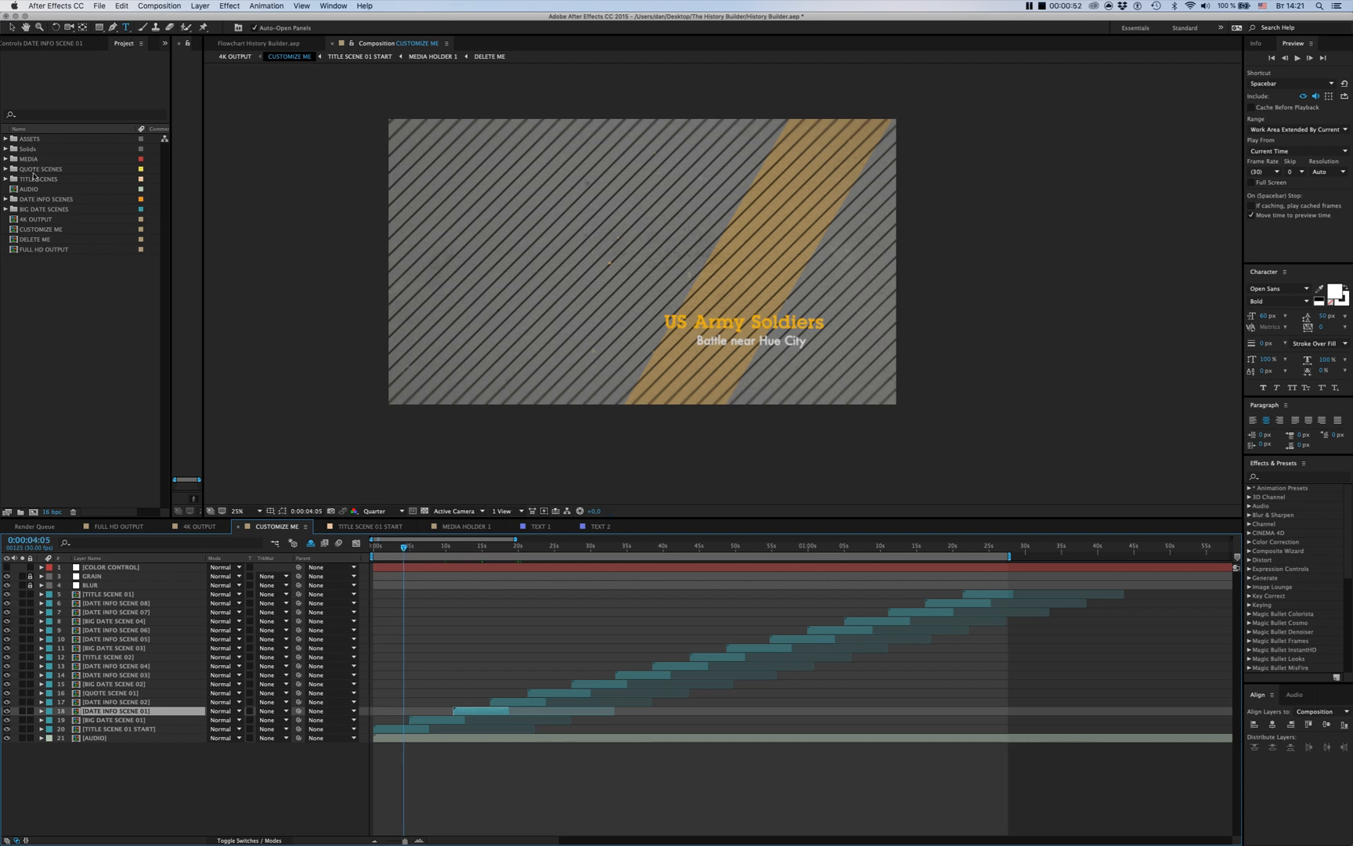
Examine the scene subfolders inside the BIG DATE SCENES folder and collapse it again
{"action": "left_click", "coordinate": [41, 210]}
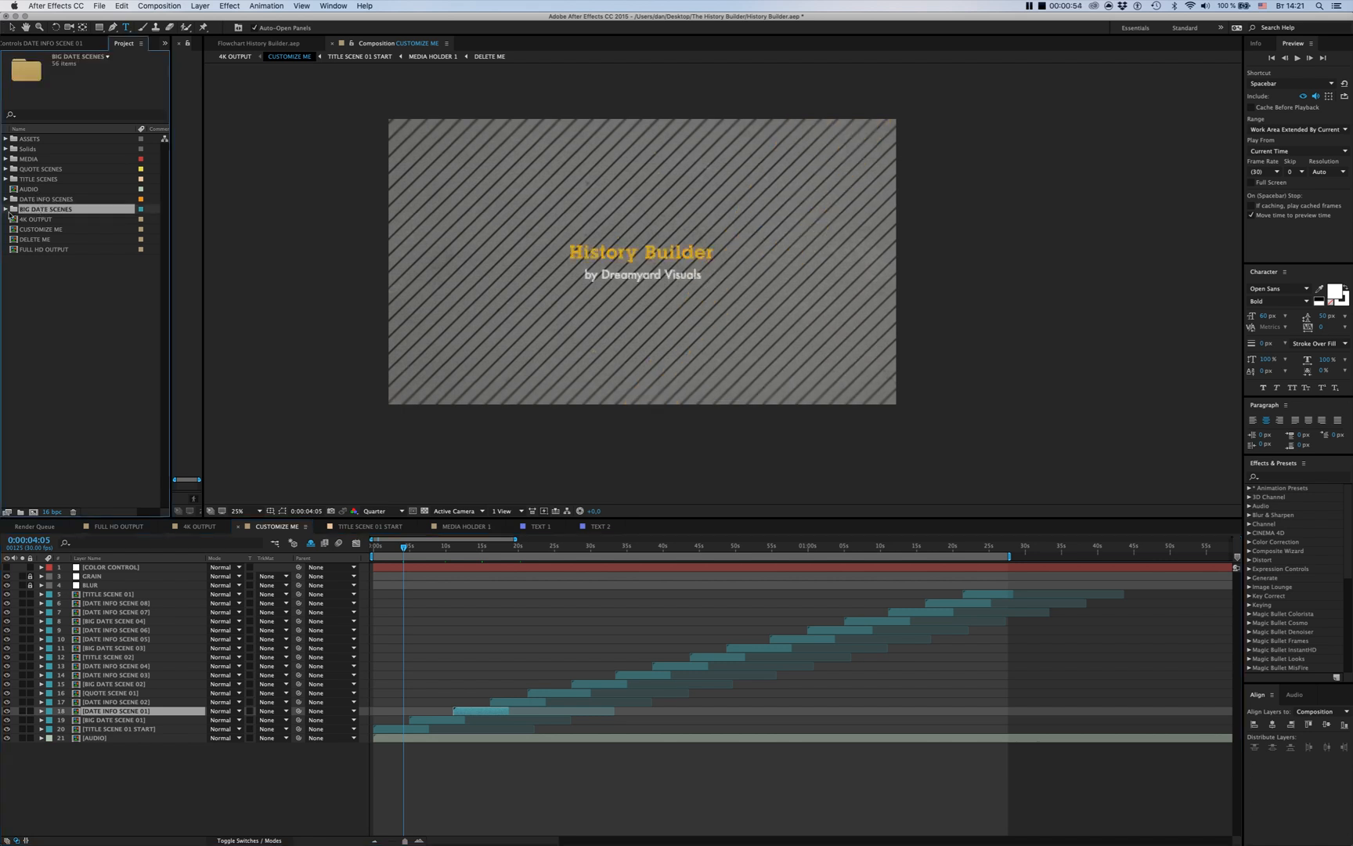
{"action": "left_click", "coordinate": [7, 210]}
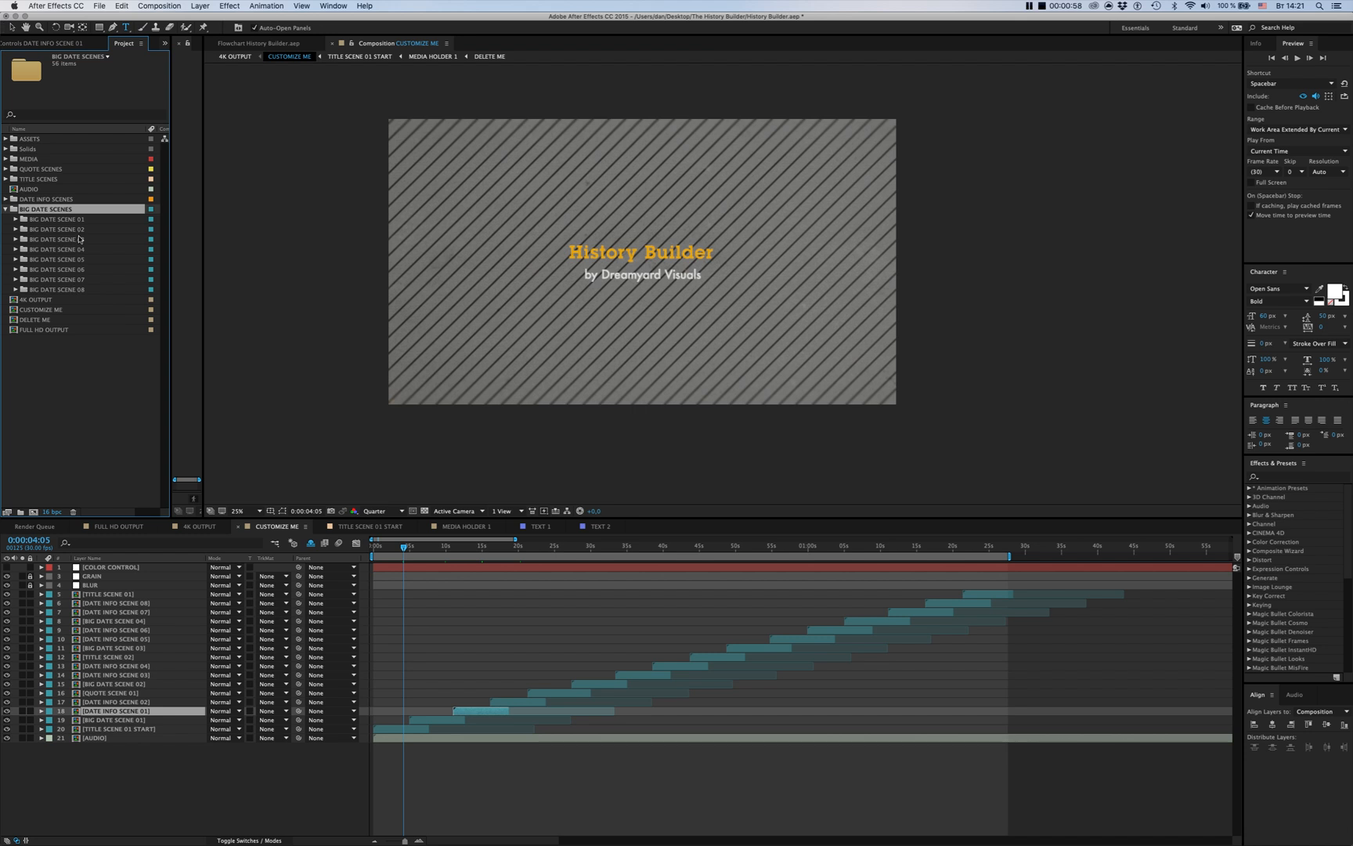
{"action": "left_click", "coordinate": [7, 210]}
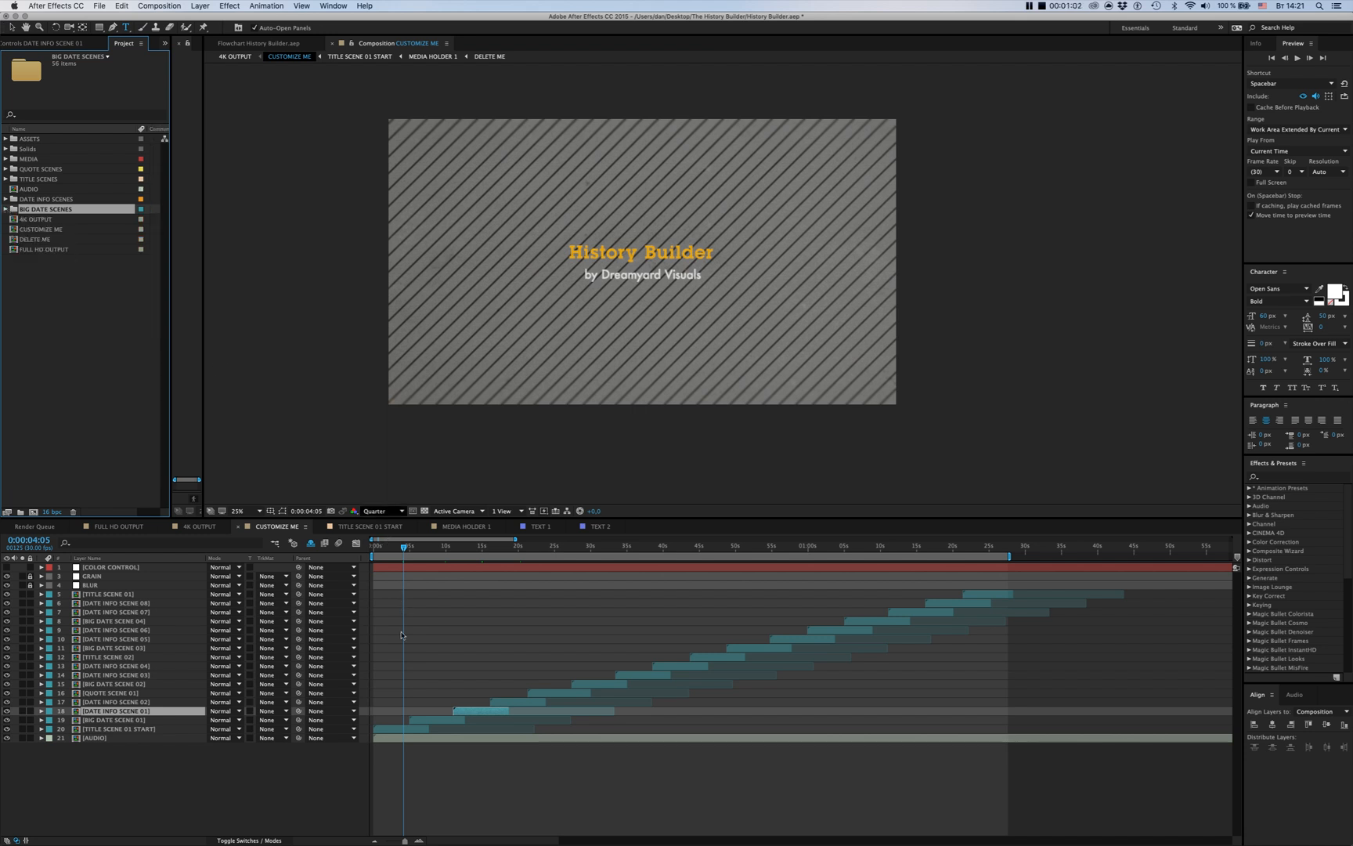
Make the 110330-F-DW547-026.JPG photo layer visible in TITLE SCENE 01 START's MEDIA HOLDER 1 composition, and return to the title scene
{"action": "left_click", "coordinate": [391, 730]}
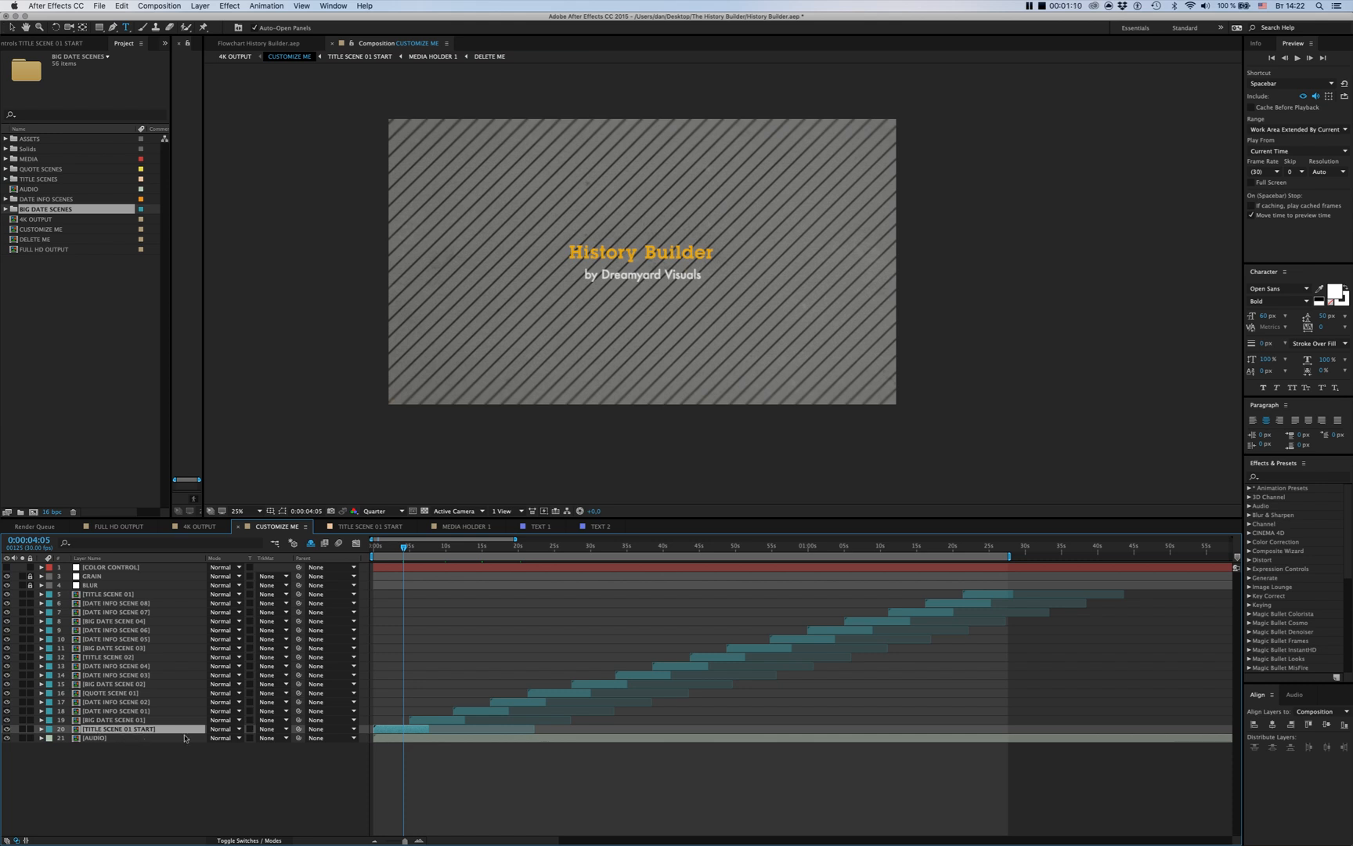
{"action": "double_click", "coordinate": [404, 733]}
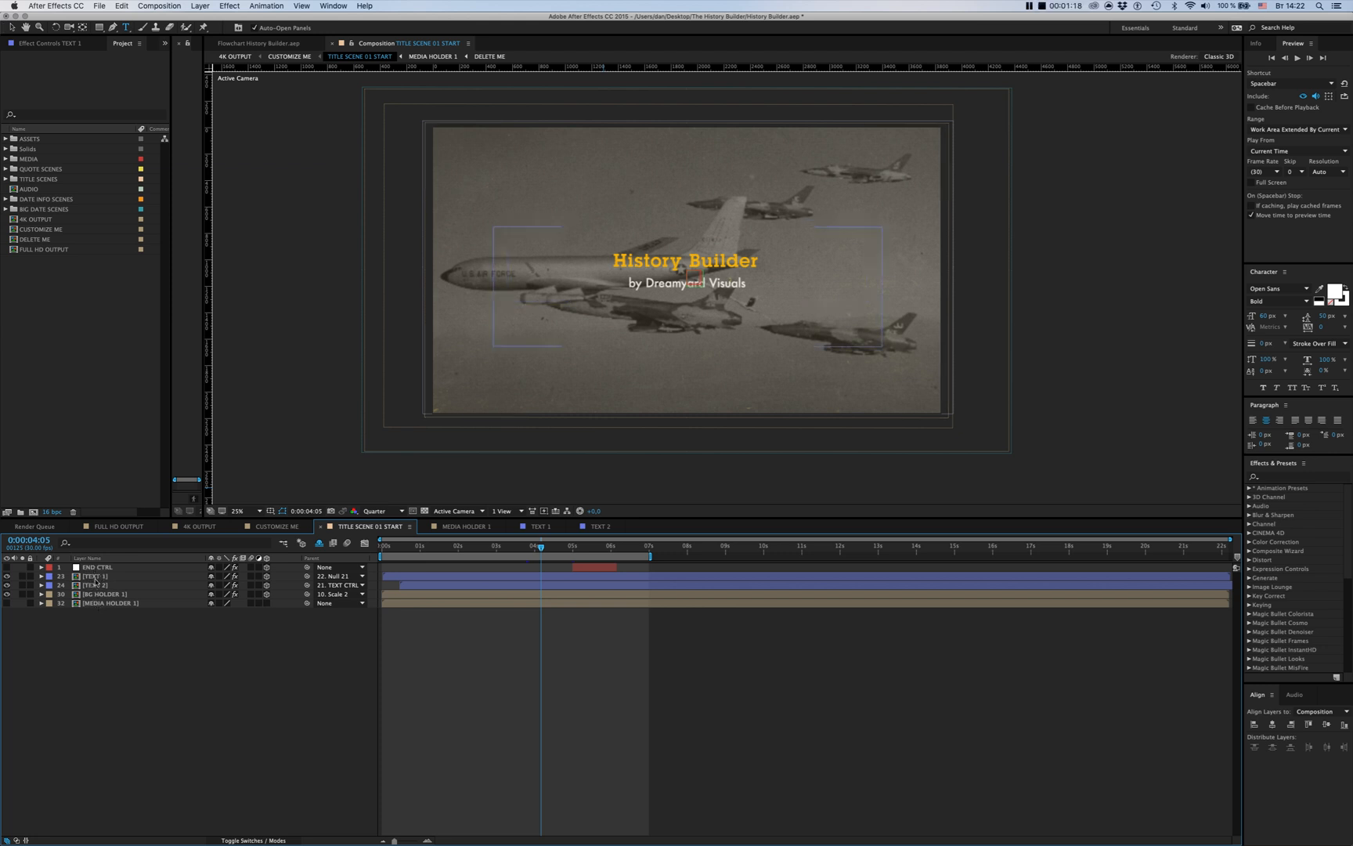
{"action": "left_click", "coordinate": [110, 604]}
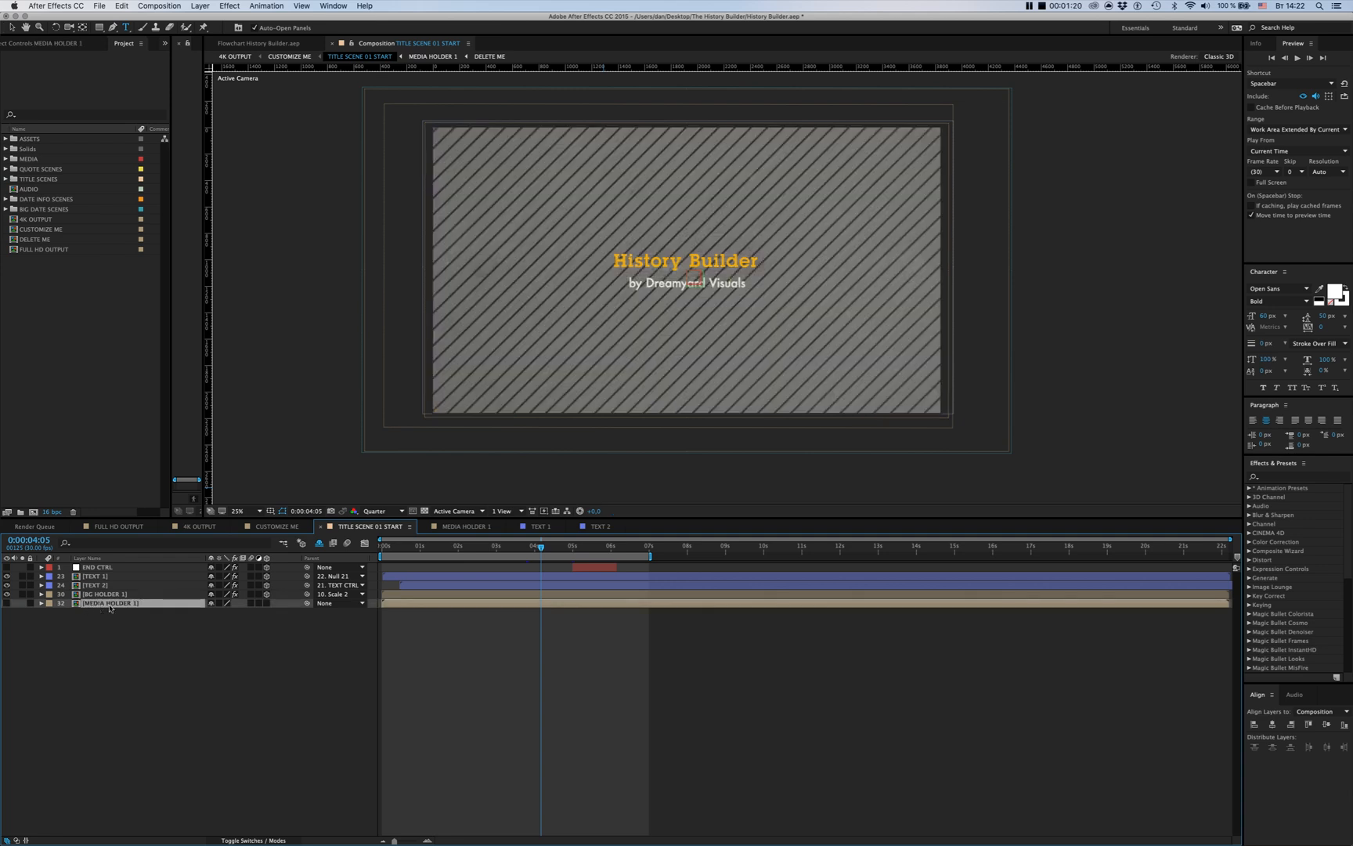
{"action": "double_click", "coordinate": [110, 604]}
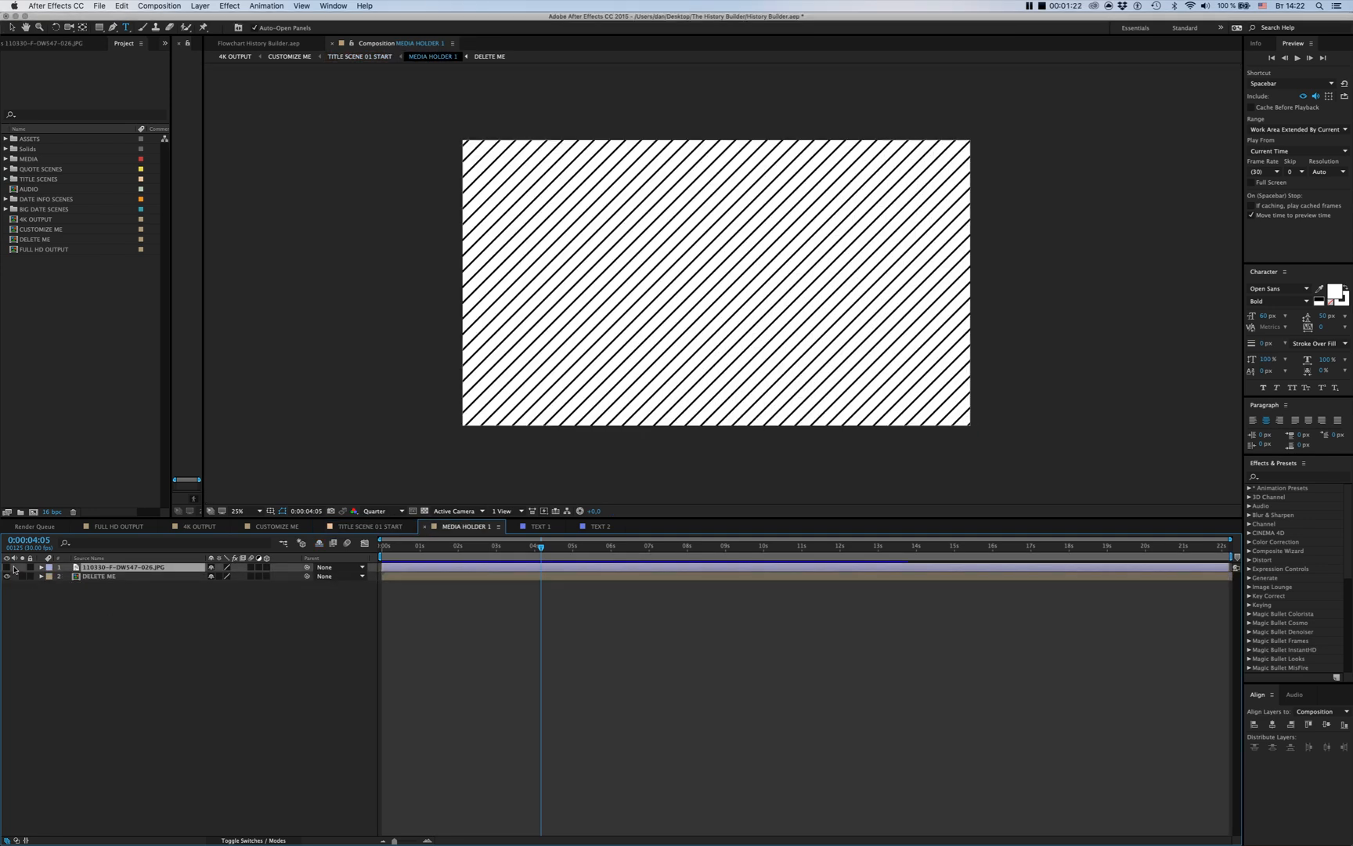
{"action": "left_click", "coordinate": [8, 568]}
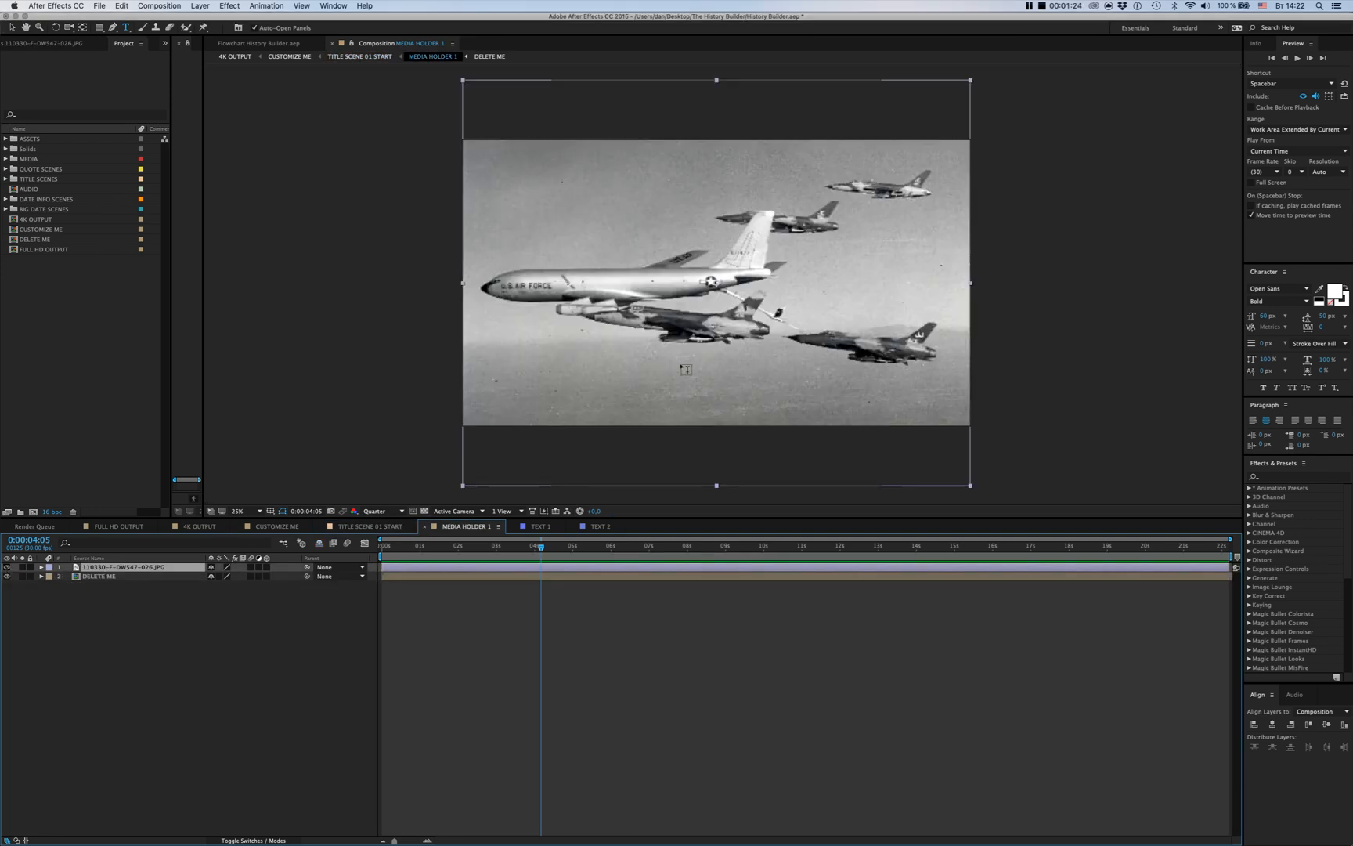
{"action": "left_click", "coordinate": [361, 58]}
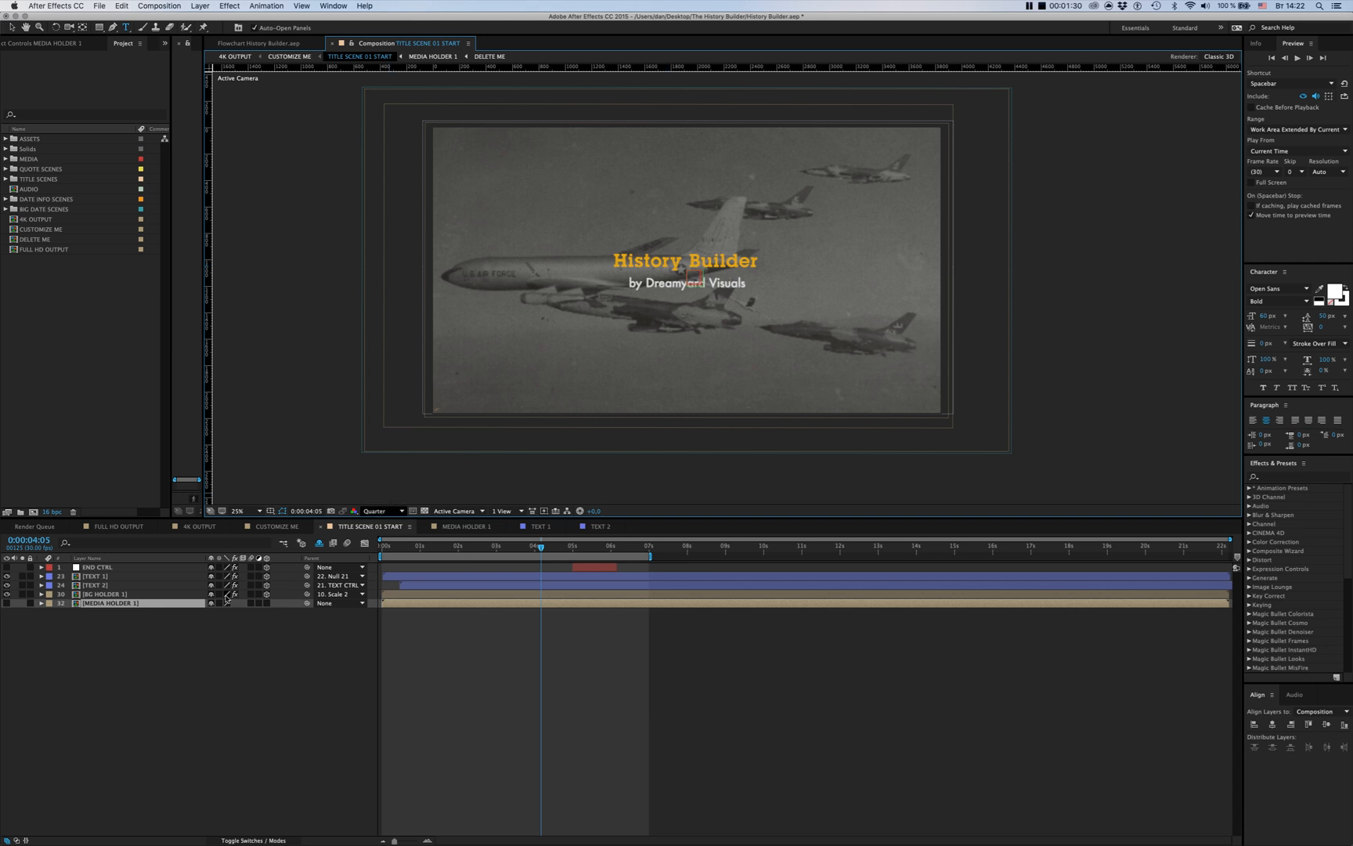
Check which titles the TEXT 1 and TEXT 2 layers hold, and open the TEXT 1 composition
{"action": "left_click", "coordinate": [95, 577]}
{"action": "left_click", "coordinate": [98, 585]}
{"action": "left_click", "coordinate": [99, 578]}
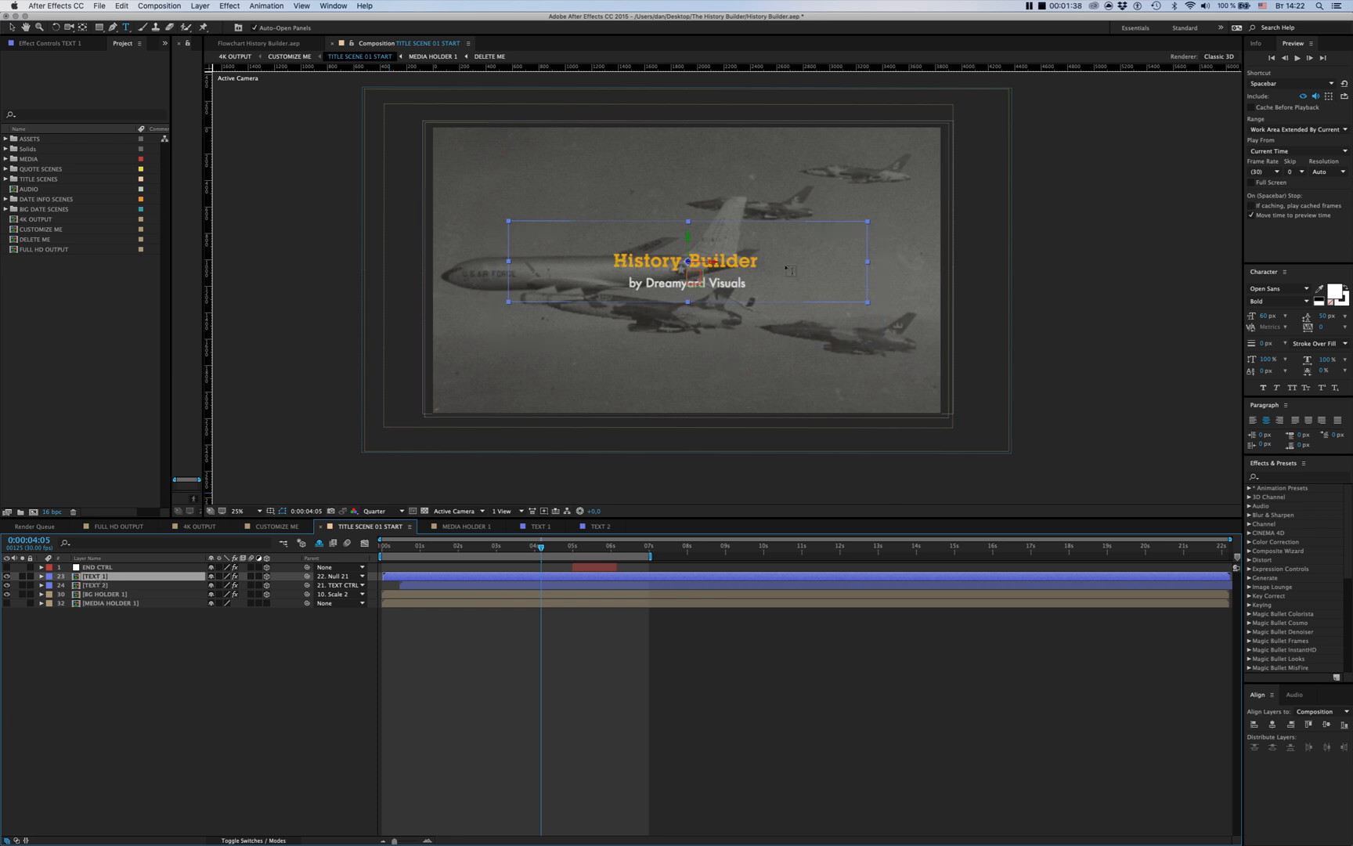
{"action": "left_click", "coordinate": [99, 585]}
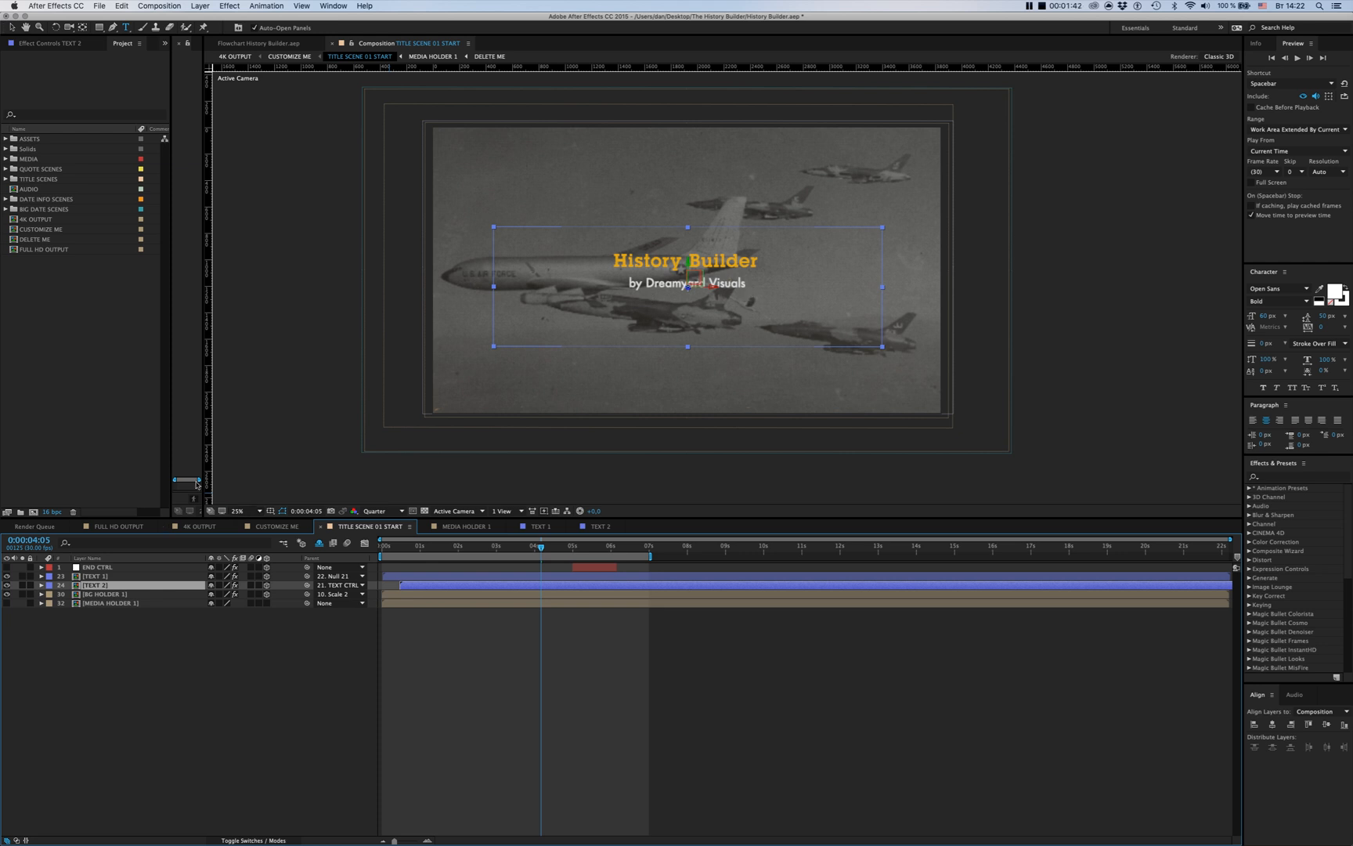
{"action": "double_click", "coordinate": [102, 578]}
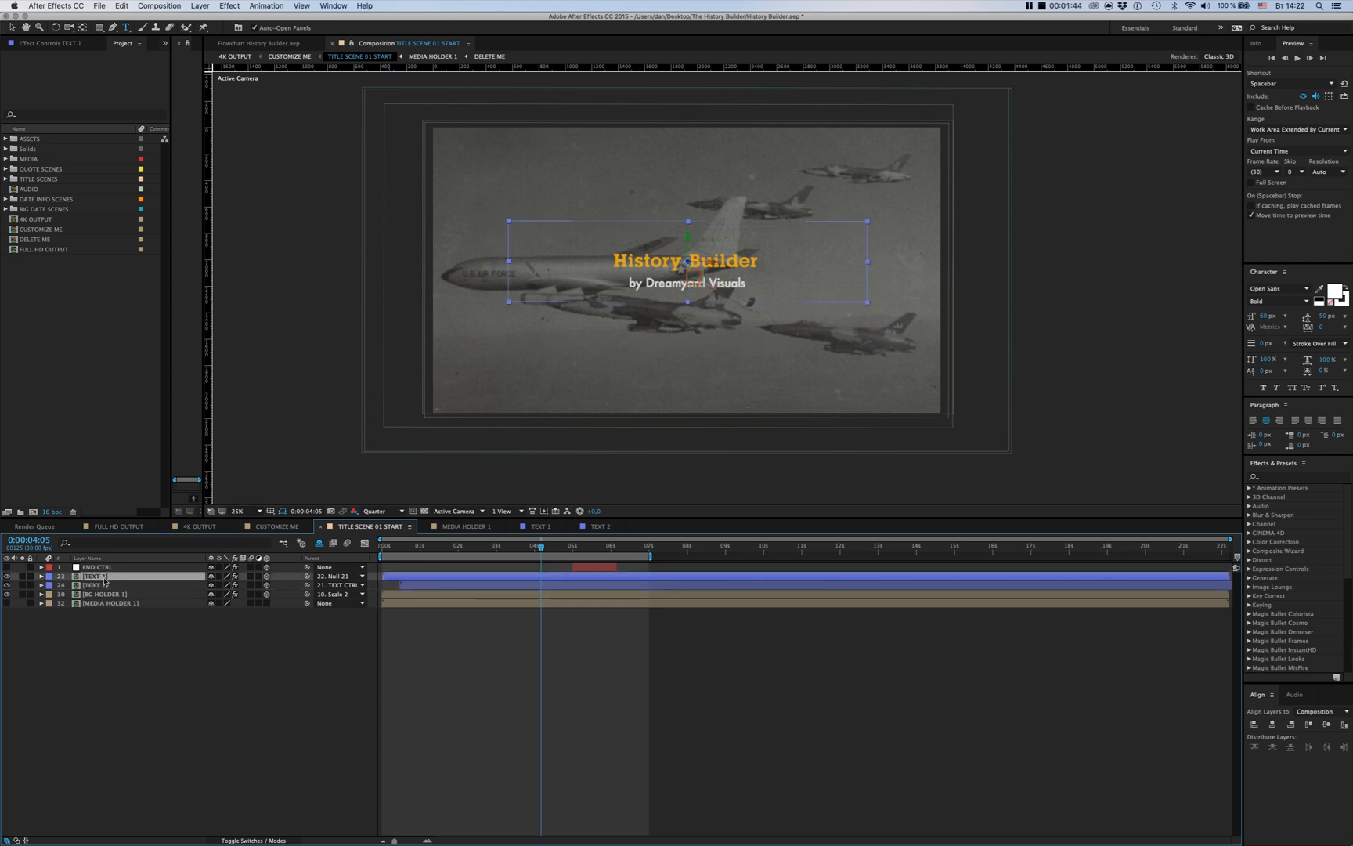
{"action": "left_click", "coordinate": [137, 663]}
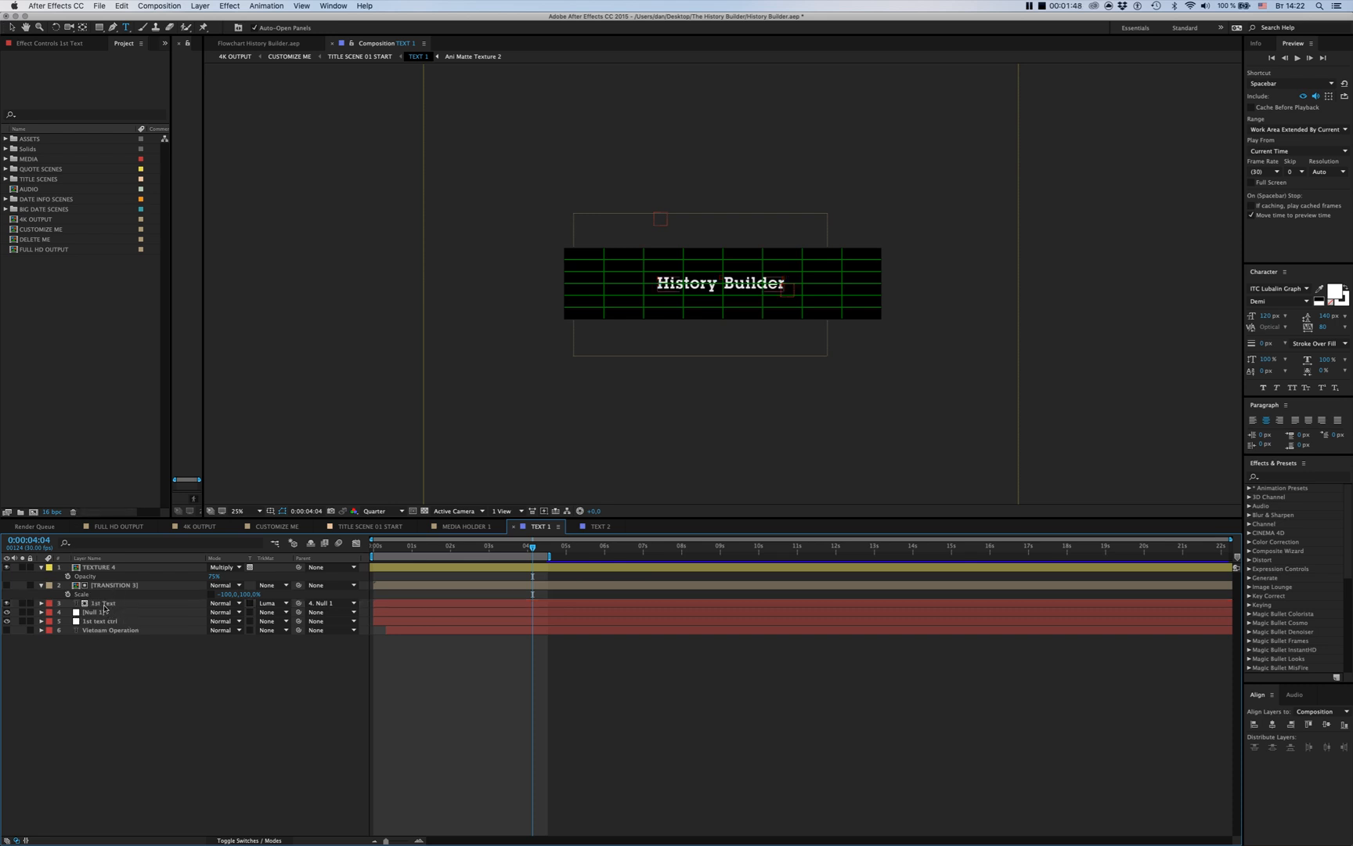
Replace the 1st Text layer's wording with "Change to your text"
{"action": "left_click", "coordinate": [94, 606]}
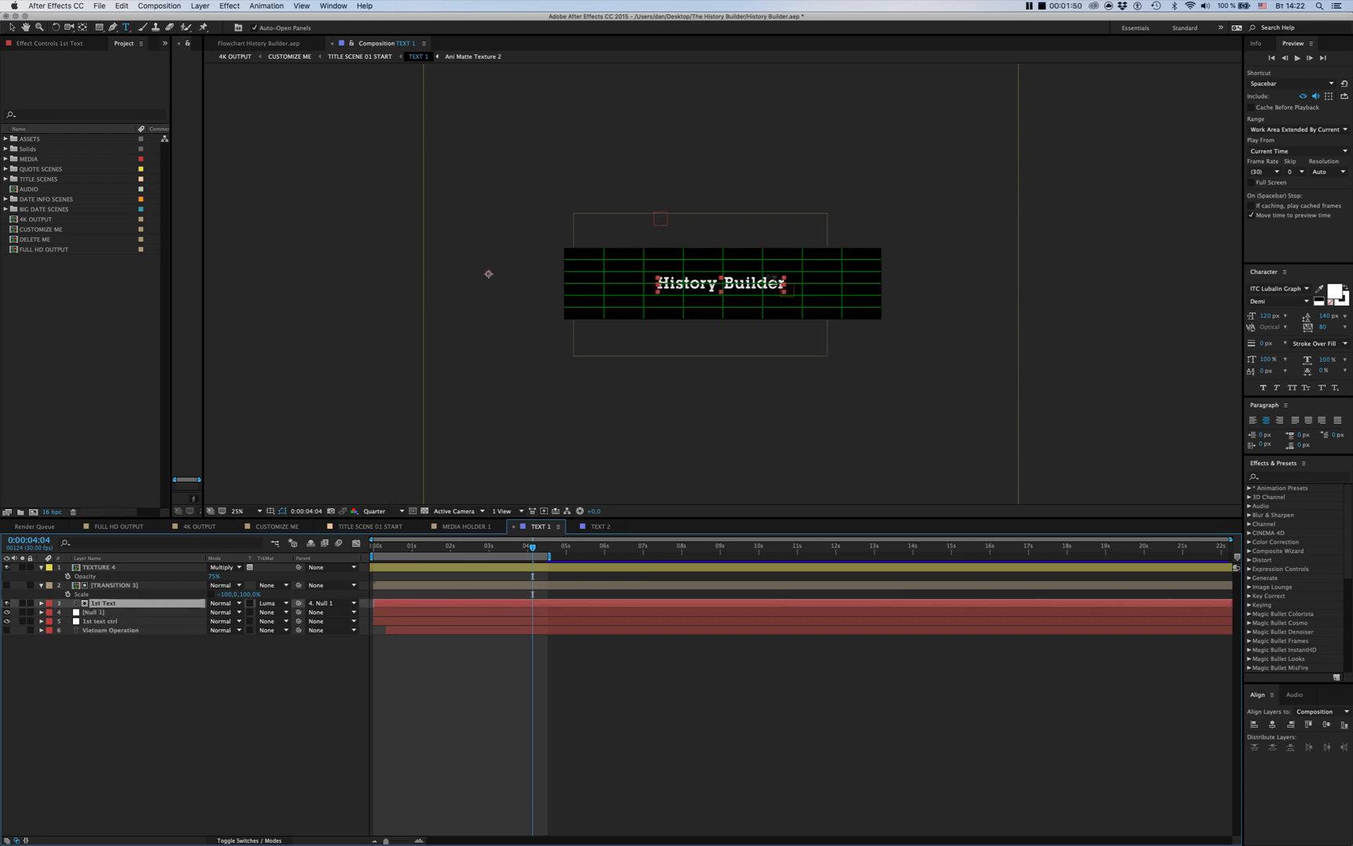
{"action": "left_click", "coordinate": [719, 286]}
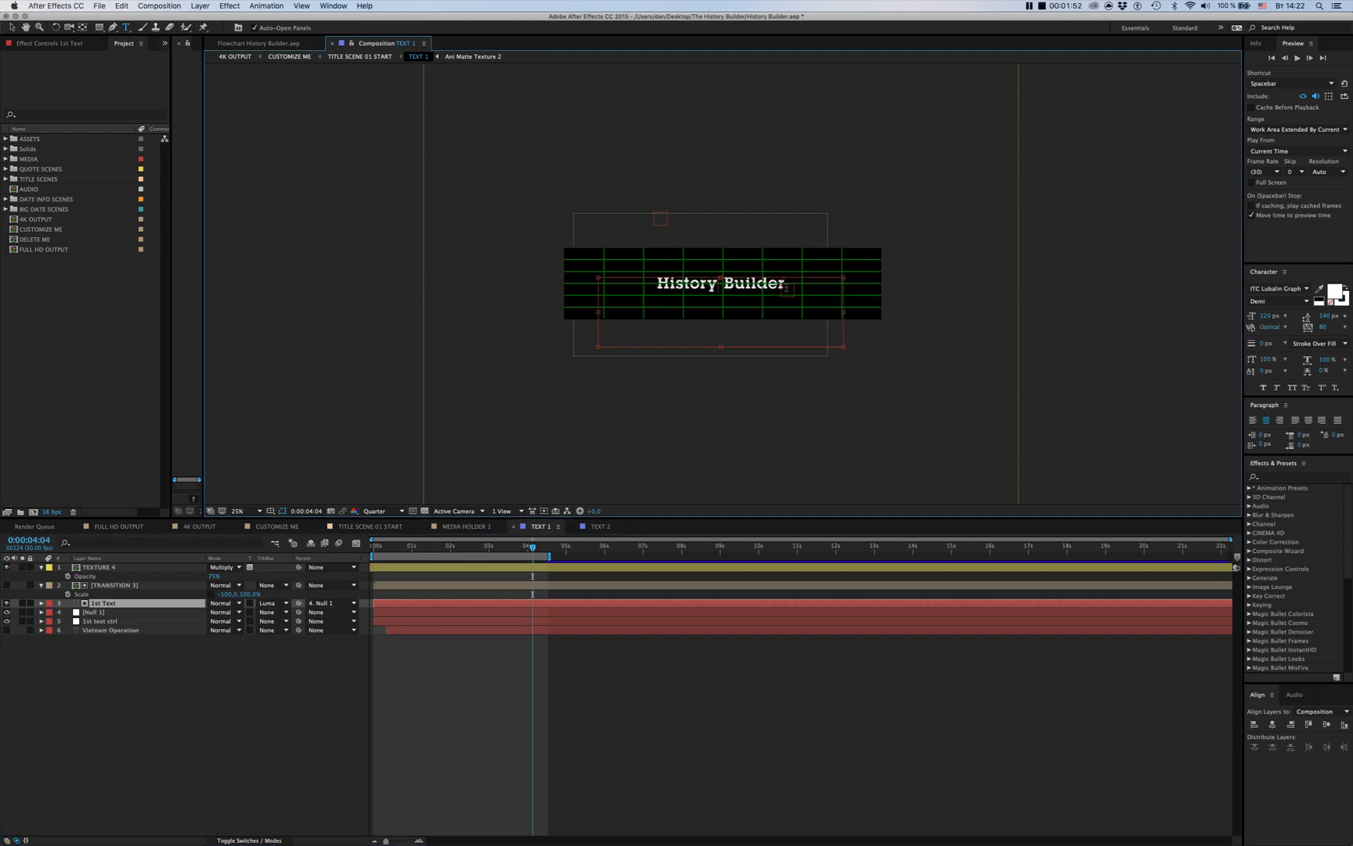
{"action": "left_click_drag", "start_coordinate": [787, 284], "coordinate": [655, 284]}
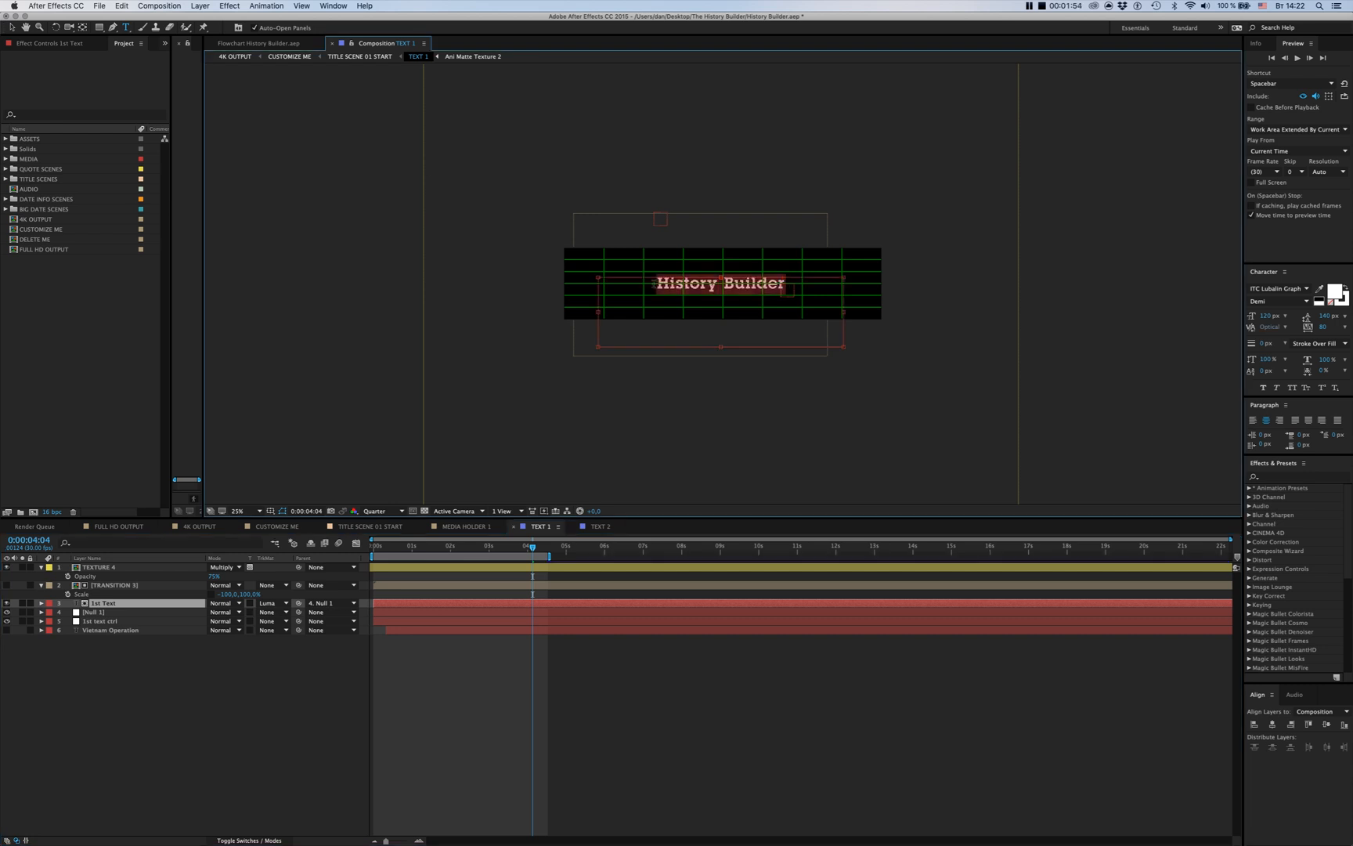
{"action": "key", "text": "BackSpace"}
{"action": "type", "text": "C"}
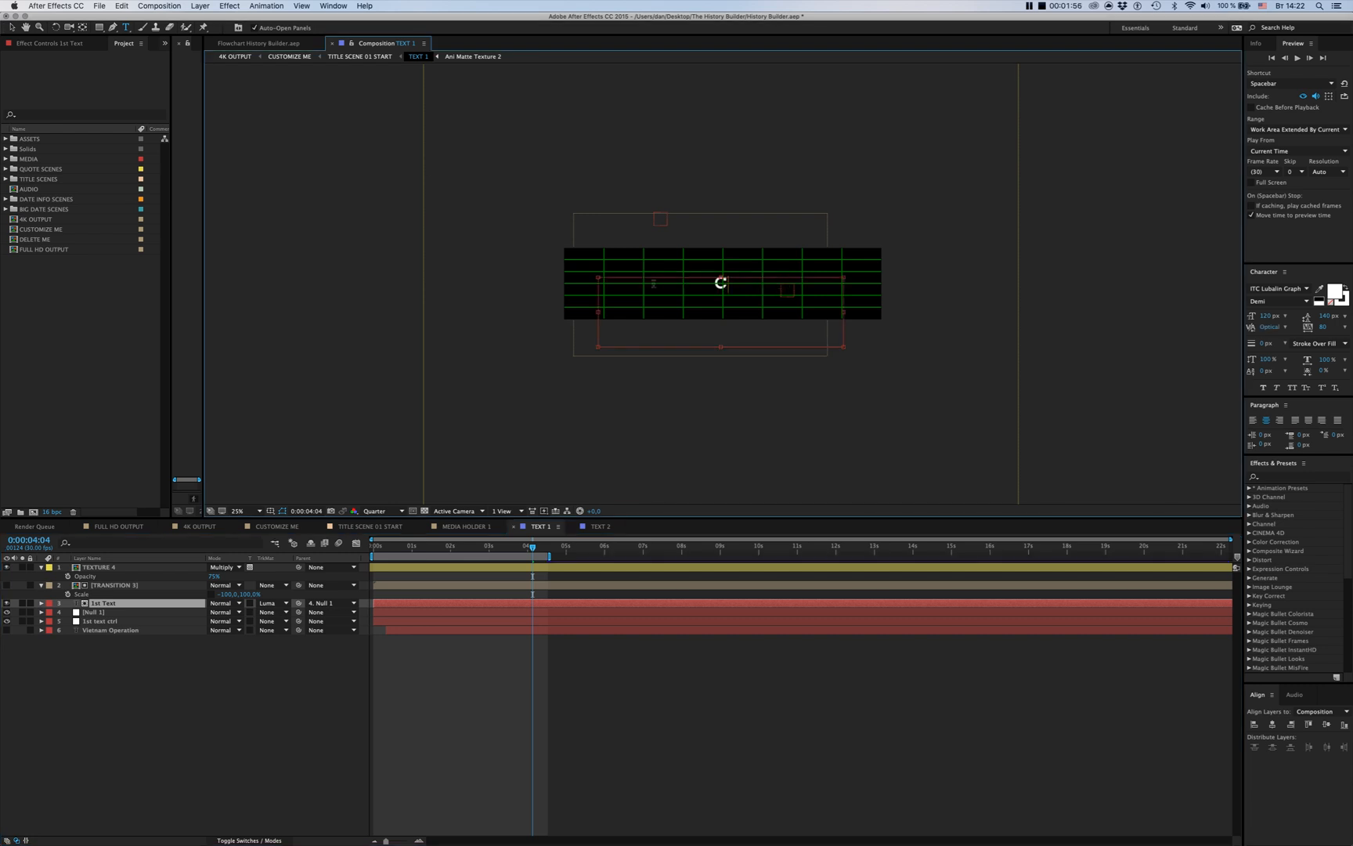
{"action": "type", "text": "hnage to yo"}
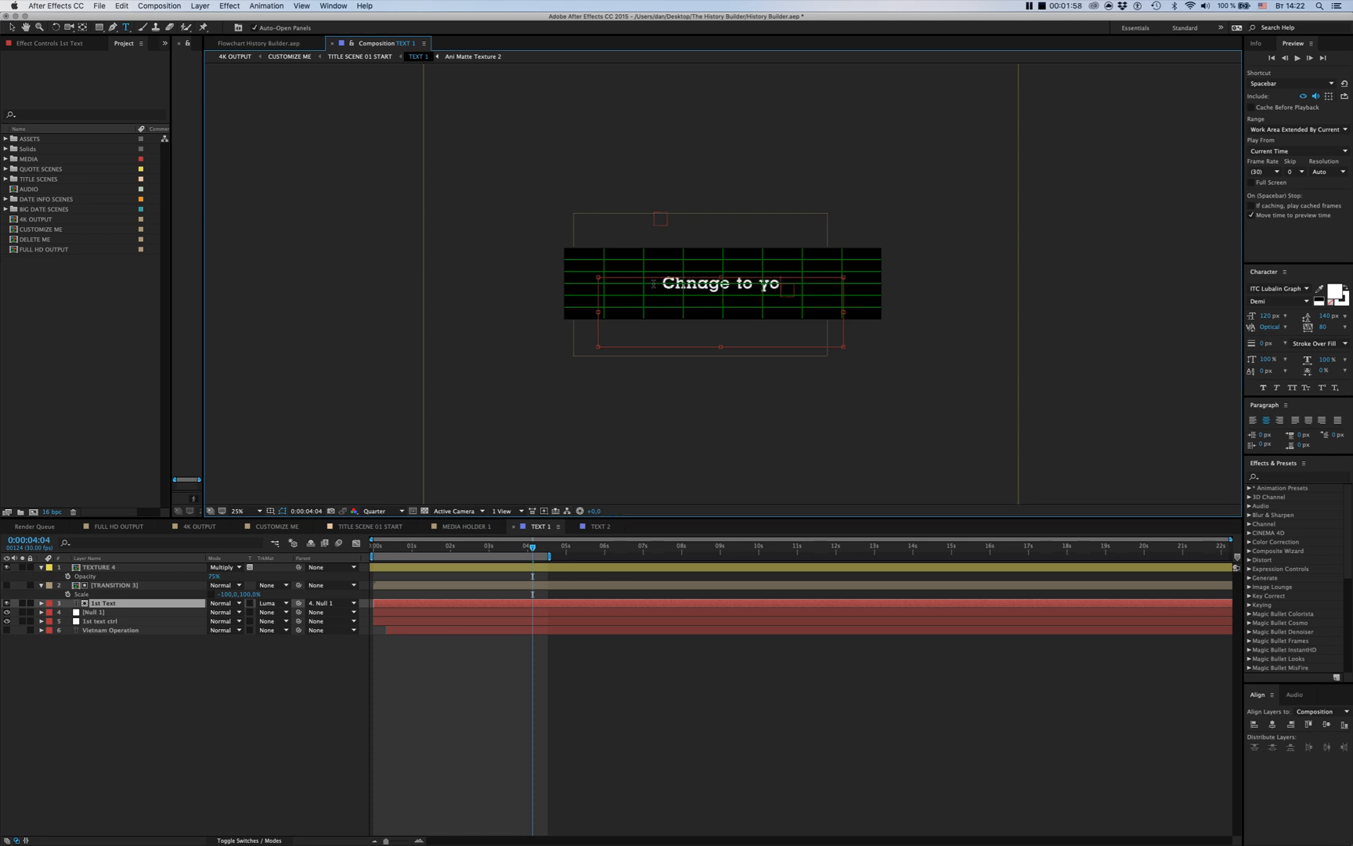
{"action": "type", "text": "ur text"}
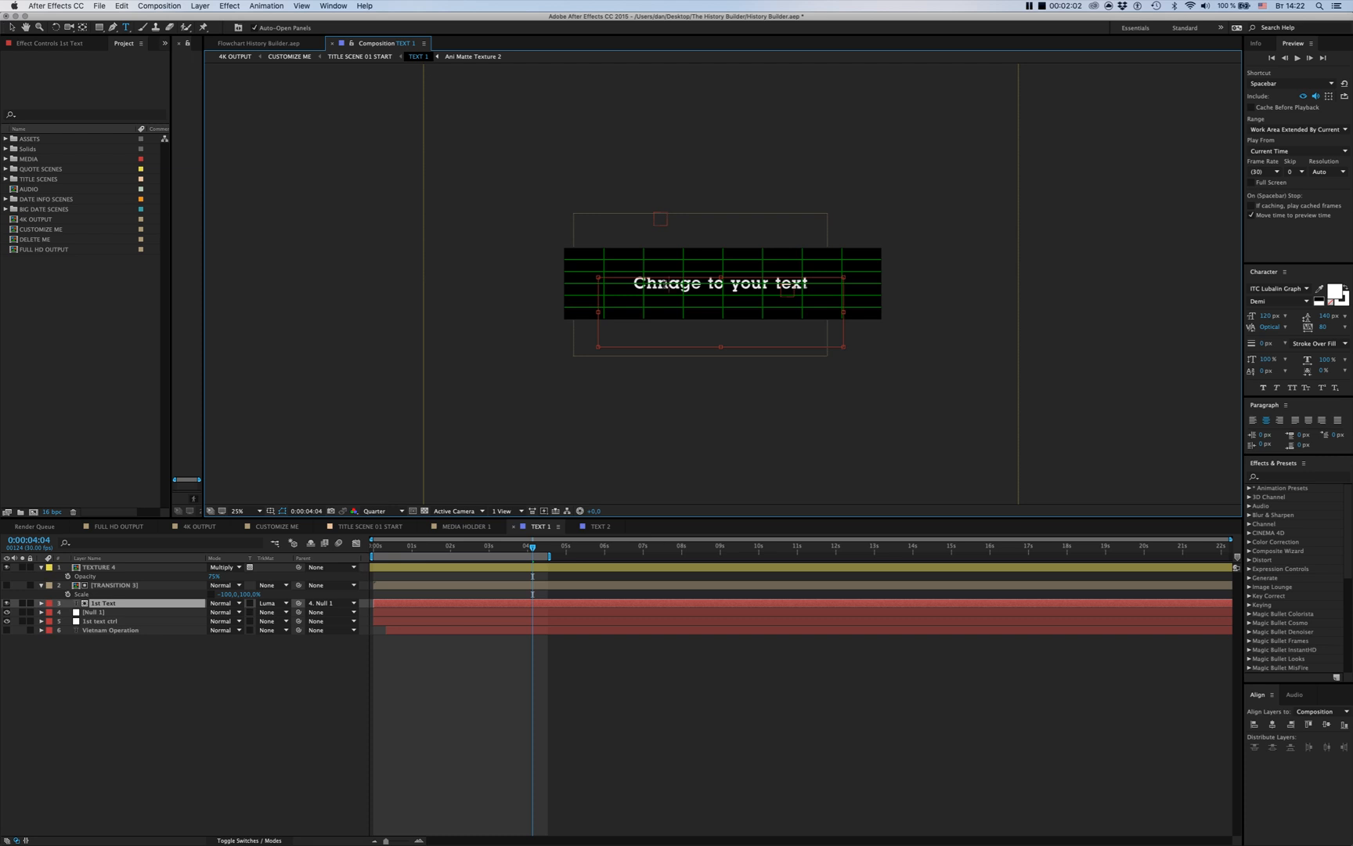
{"action": "key", "text": "BackSpace"}
{"action": "type", "text": "n"}
{"action": "left_click", "coordinate": [694, 686]}
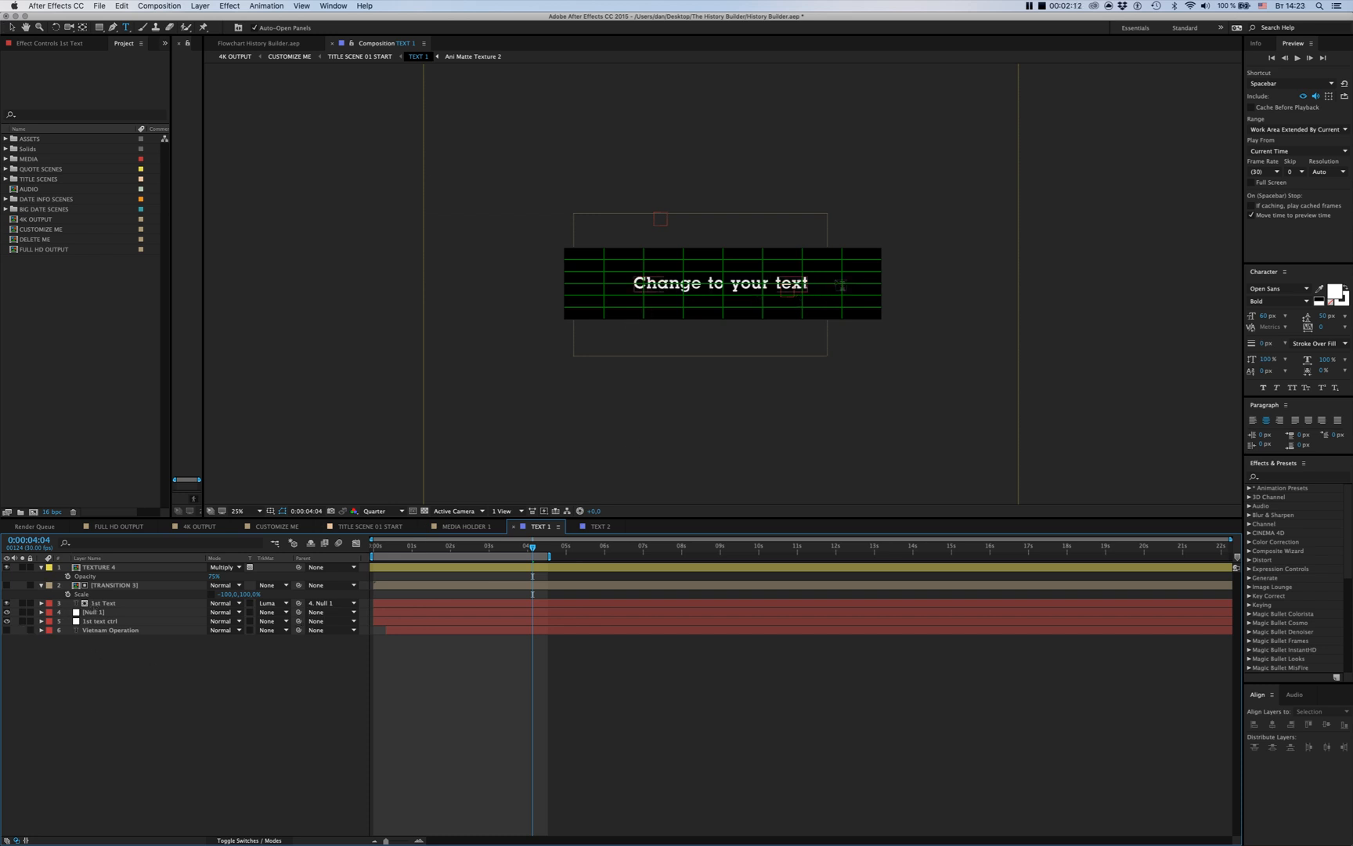
Center the TRANSITION 3 matte over the new text and enlarge it to about 121% so it covers the whole line
{"action": "left_click", "coordinate": [117, 586]}
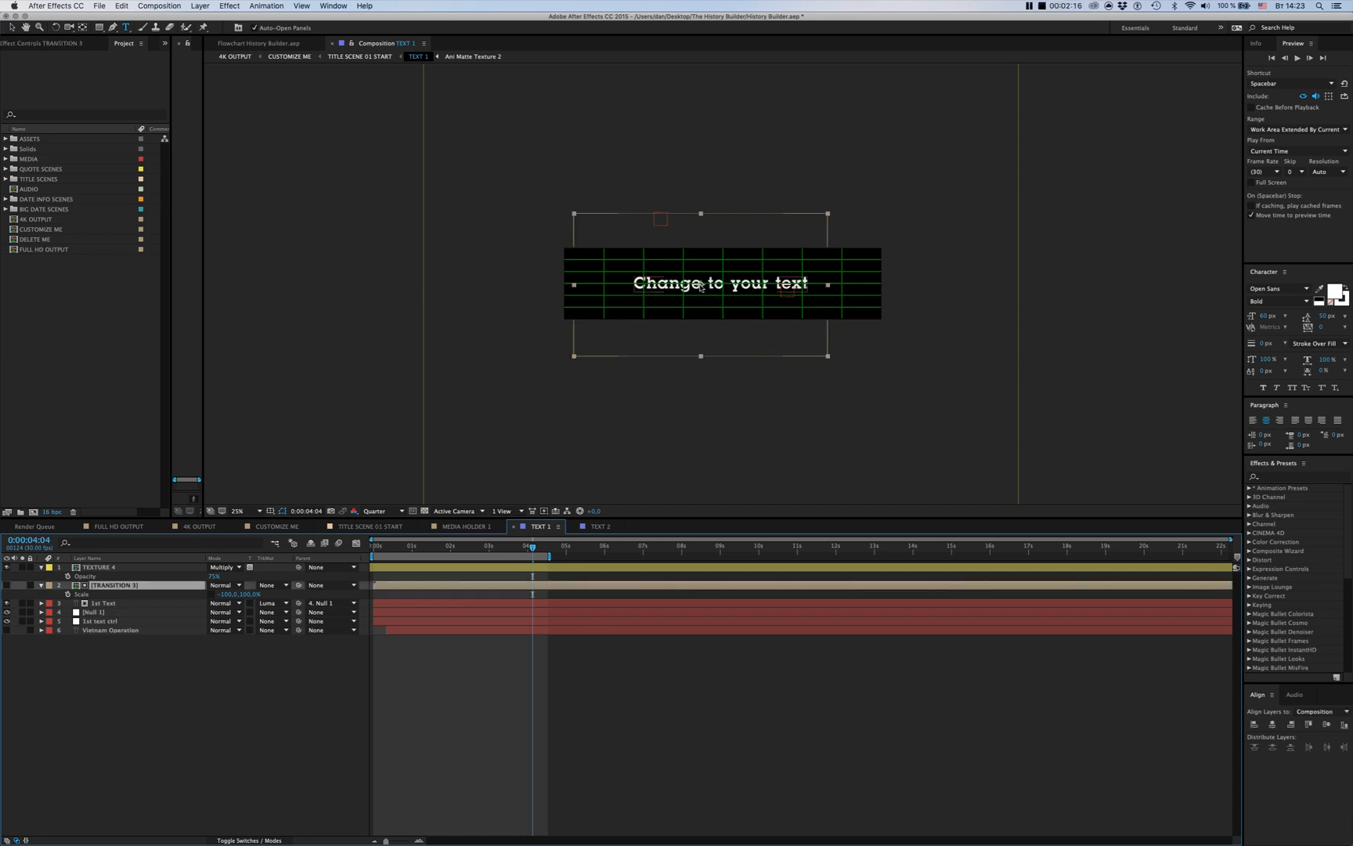
{"action": "key", "text": "v"}
{"action": "left_click_drag", "start_coordinate": [700, 284], "coordinate": [720, 287]}
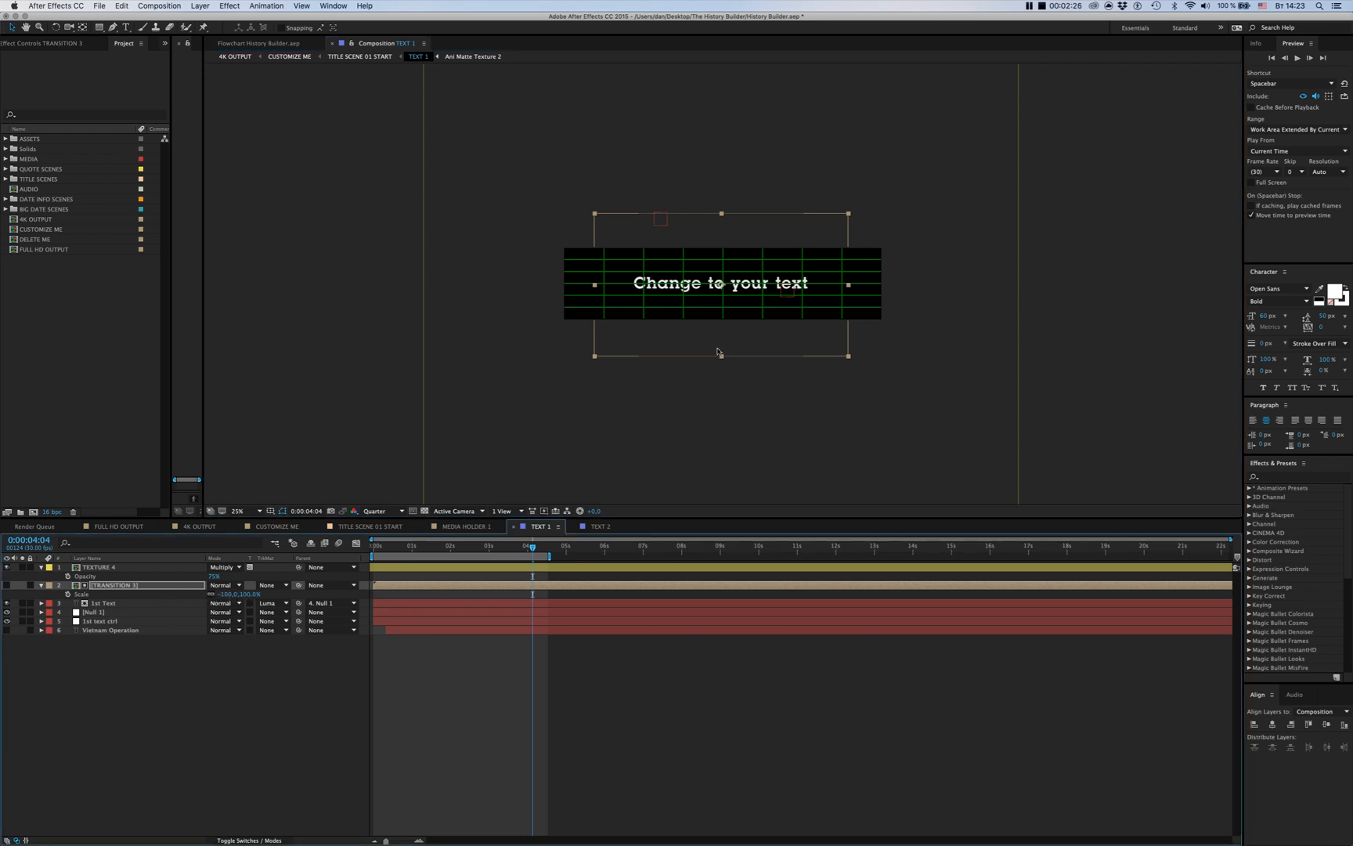
{"action": "left_click_drag", "start_coordinate": [857, 288], "coordinate": [880, 288]}
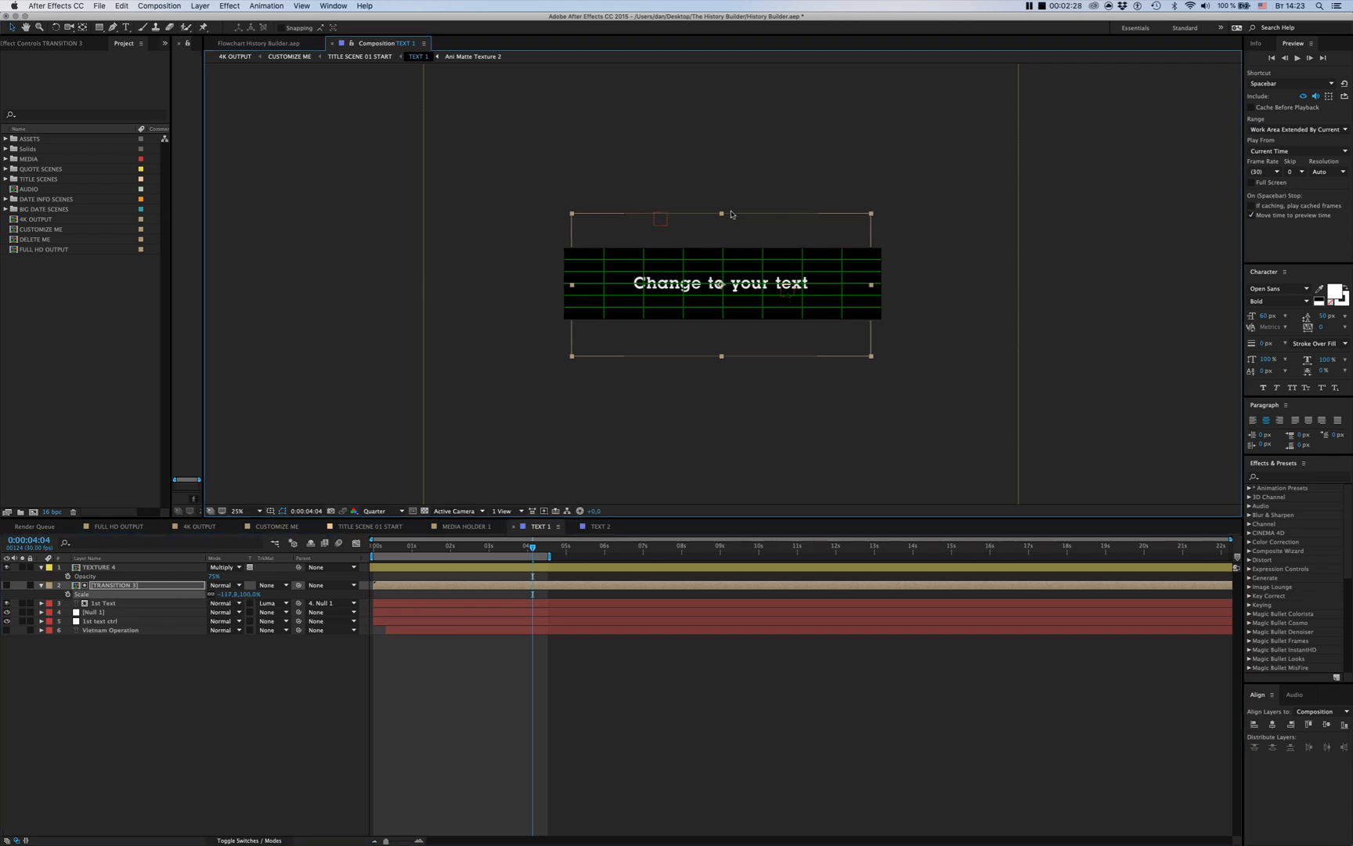
{"action": "left_click_drag", "start_coordinate": [721, 212], "coordinate": [722, 197]}
{"action": "left_click_drag", "start_coordinate": [570, 288], "coordinate": [566, 288]}
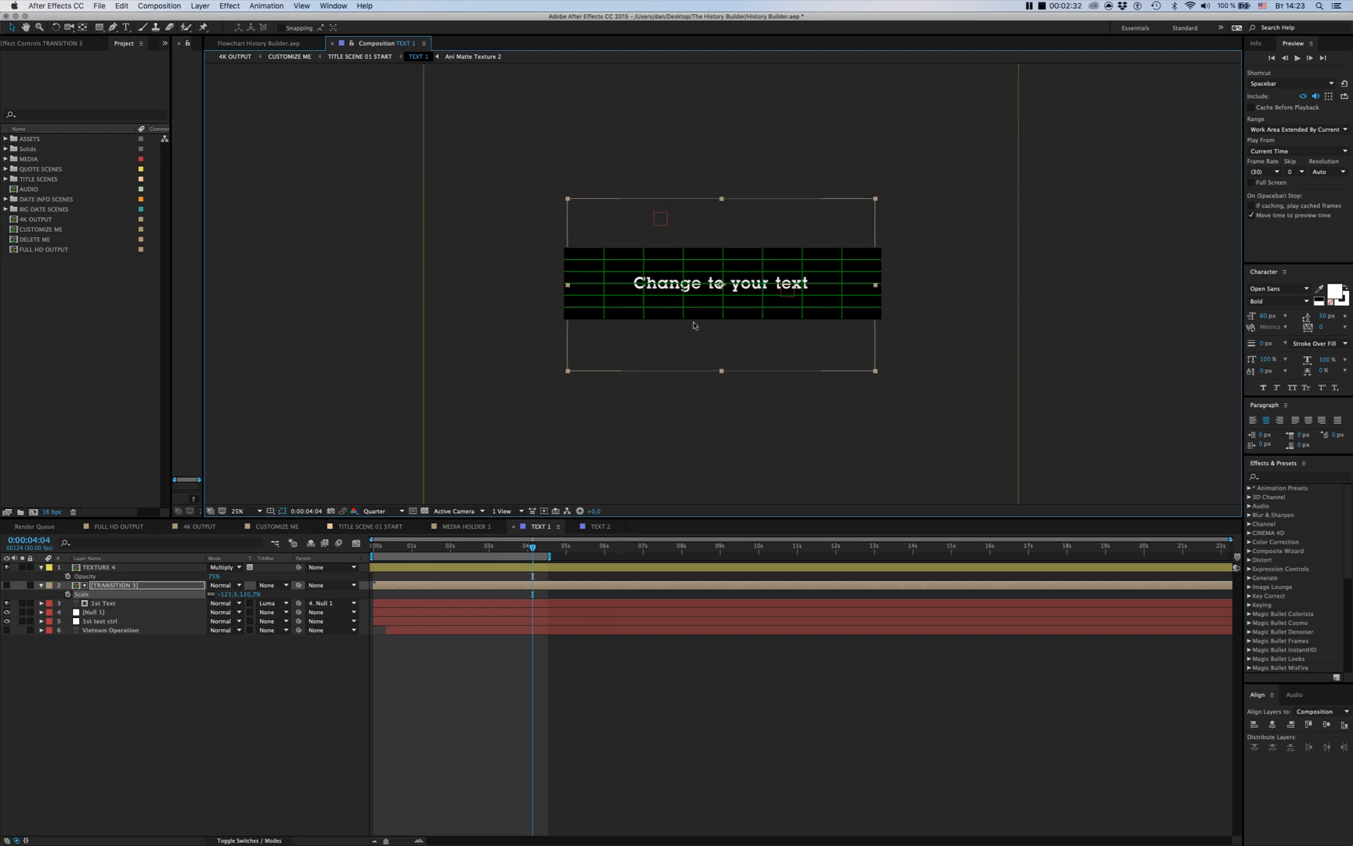
{"action": "left_click", "coordinate": [577, 723]}
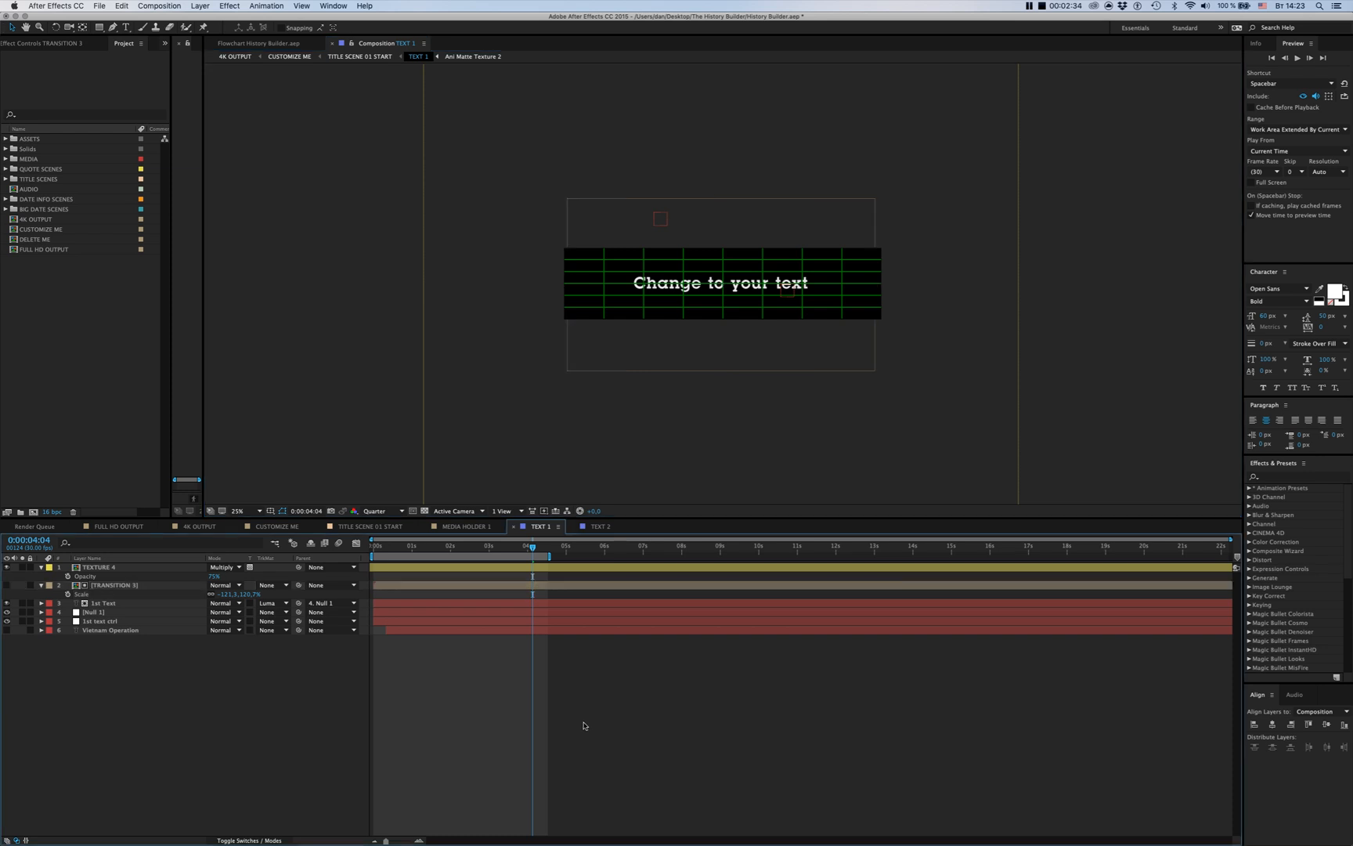
Return to TITLE SCENE 01 START and open its TEXT 2 composition
{"action": "left_click", "coordinate": [359, 56]}
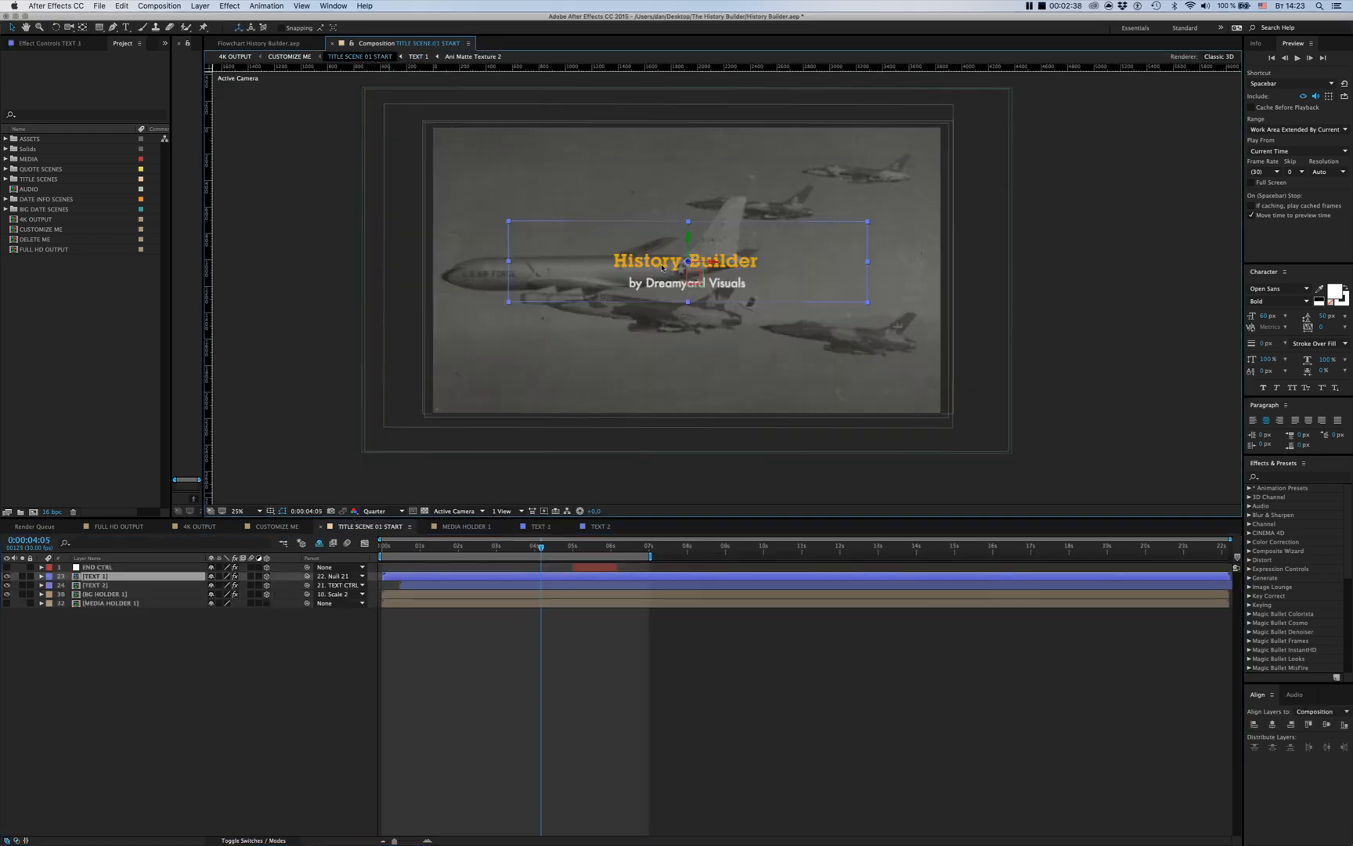
{"action": "left_click", "coordinate": [94, 586]}
{"action": "double_click", "coordinate": [94, 585]}
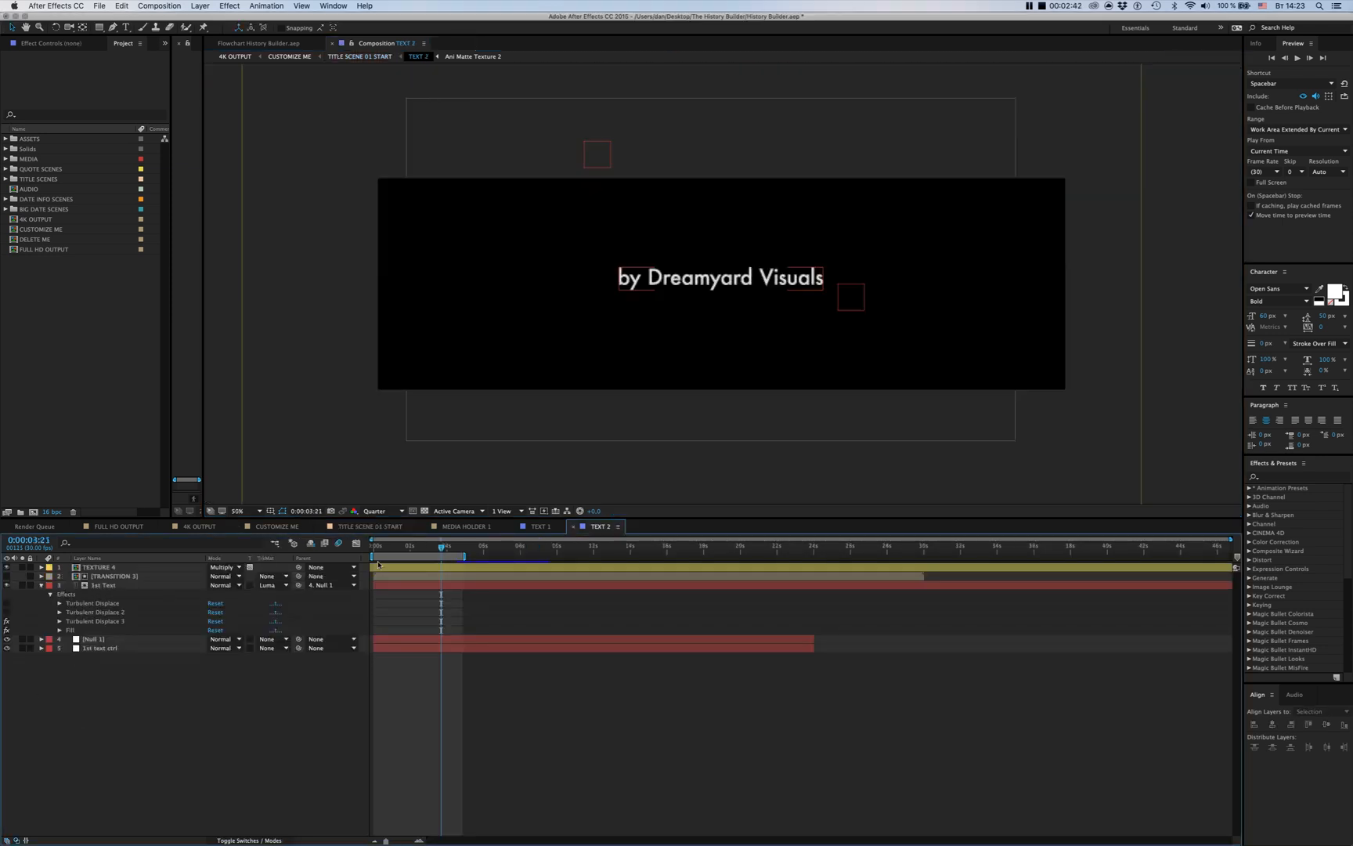
Replace the 1st Text layer's wording in the TEXT 2 composition with "Type second text"
{"action": "left_click", "coordinate": [98, 585]}
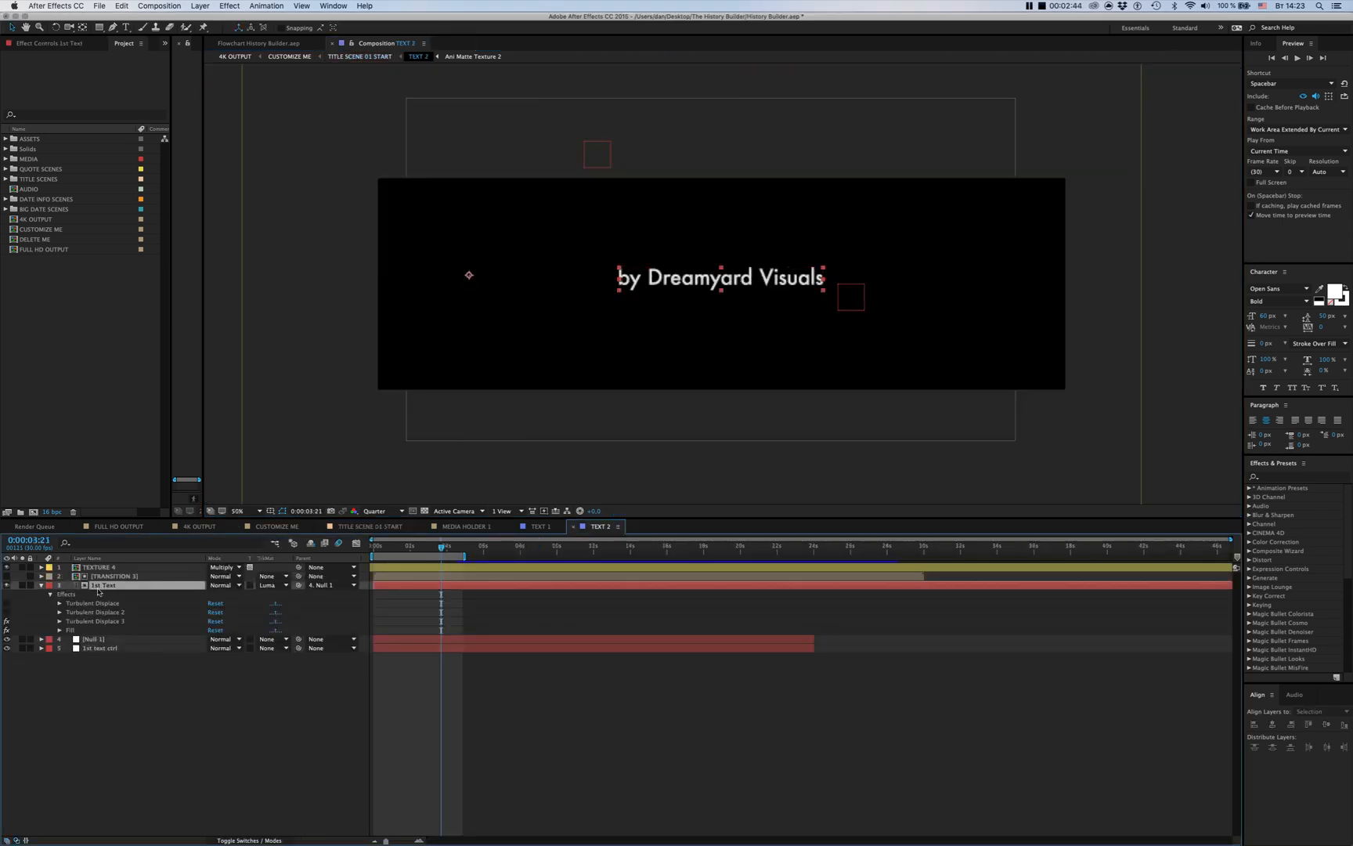
{"action": "double_click", "coordinate": [671, 279]}
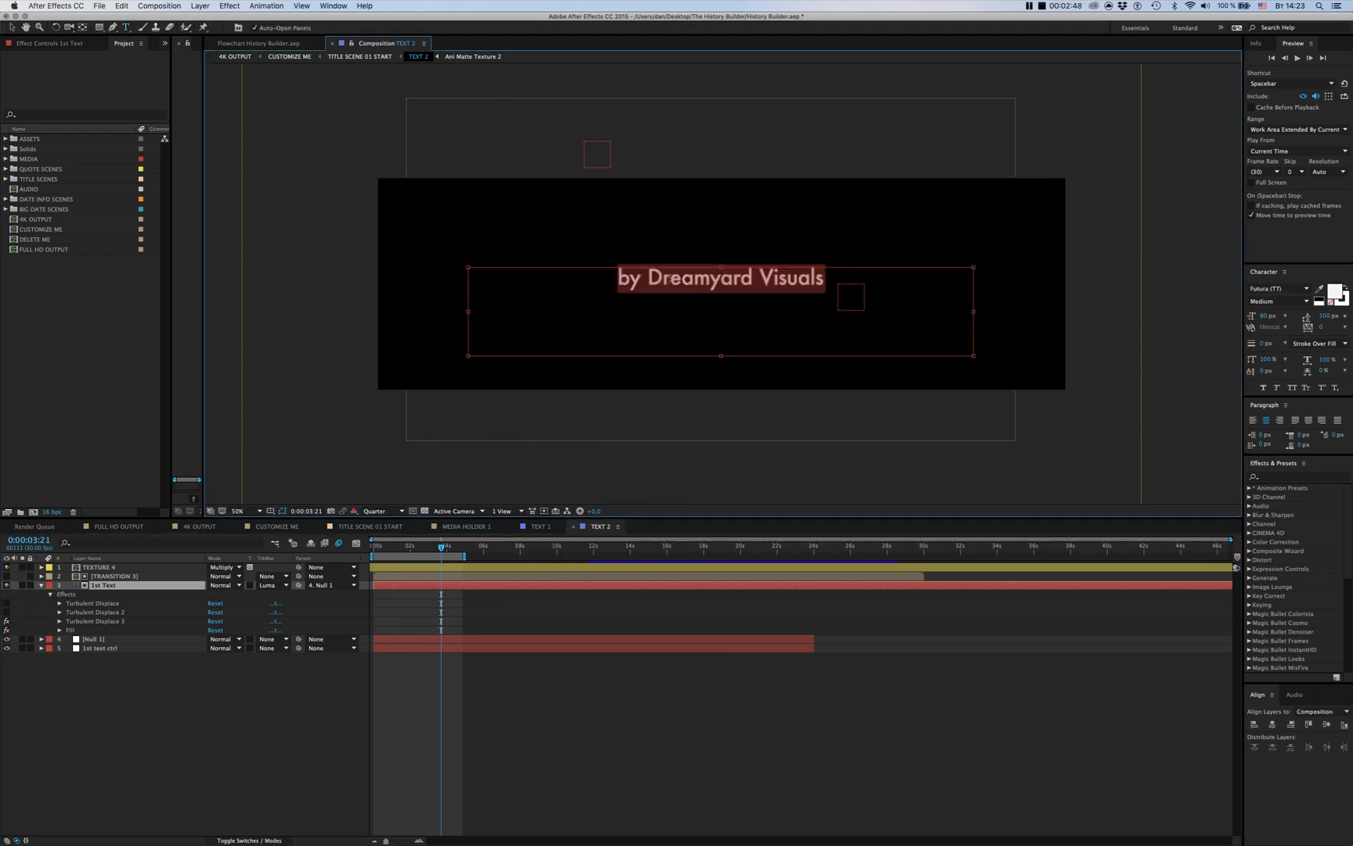
{"action": "type", "text": "Typ"}
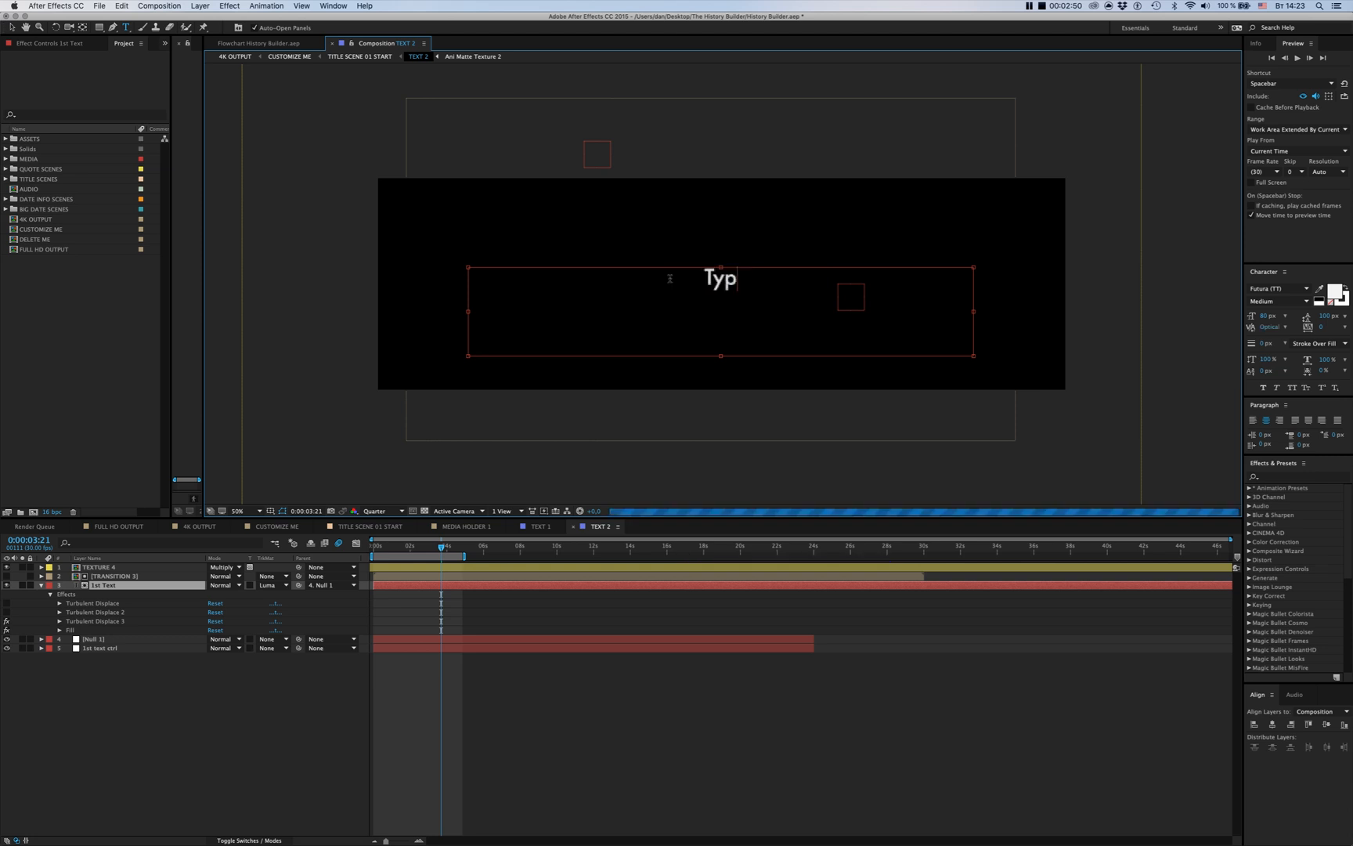
{"action": "type", "text": "e your text"}
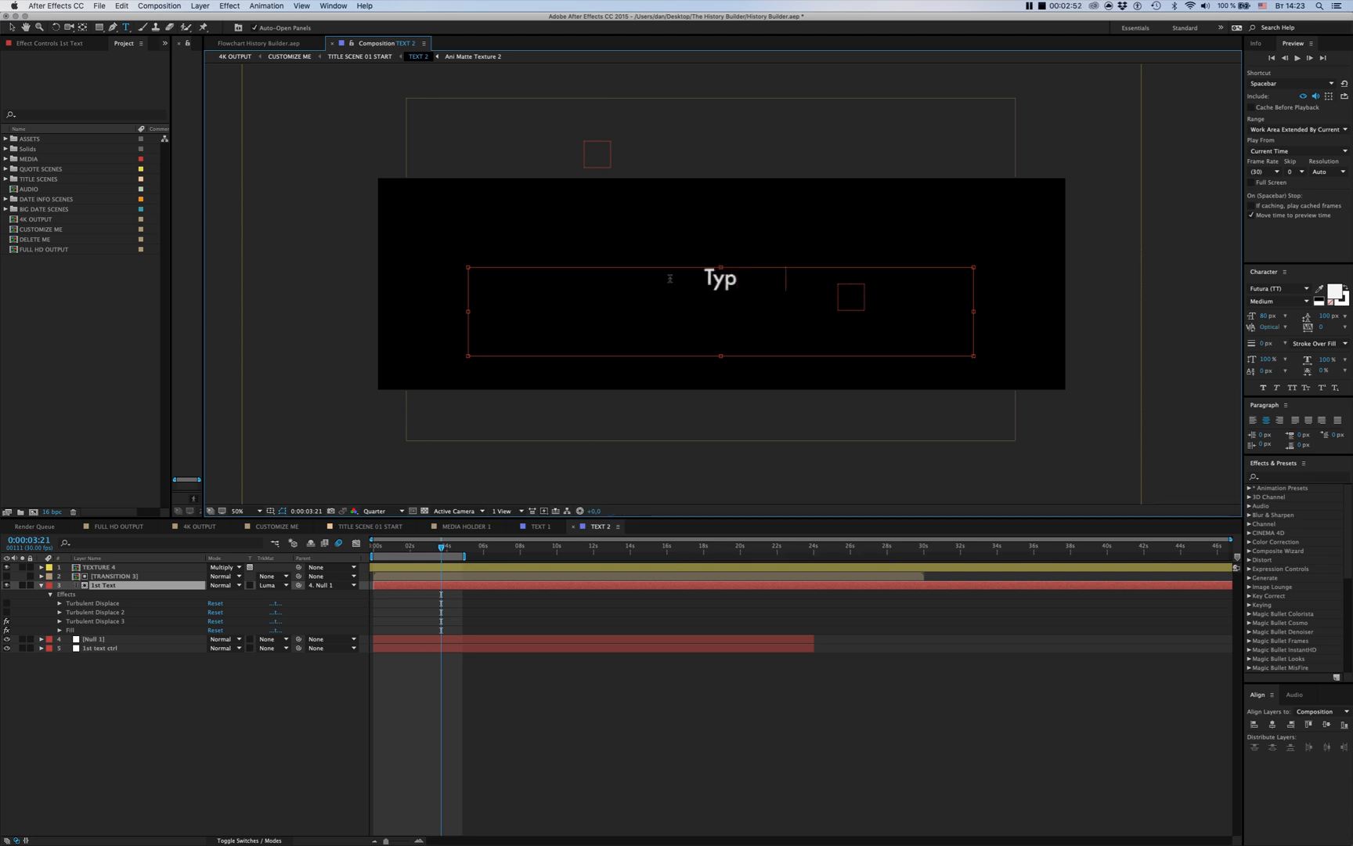
{"action": "type", "text": "ext"}
{"action": "left_click", "coordinate": [655, 717]}
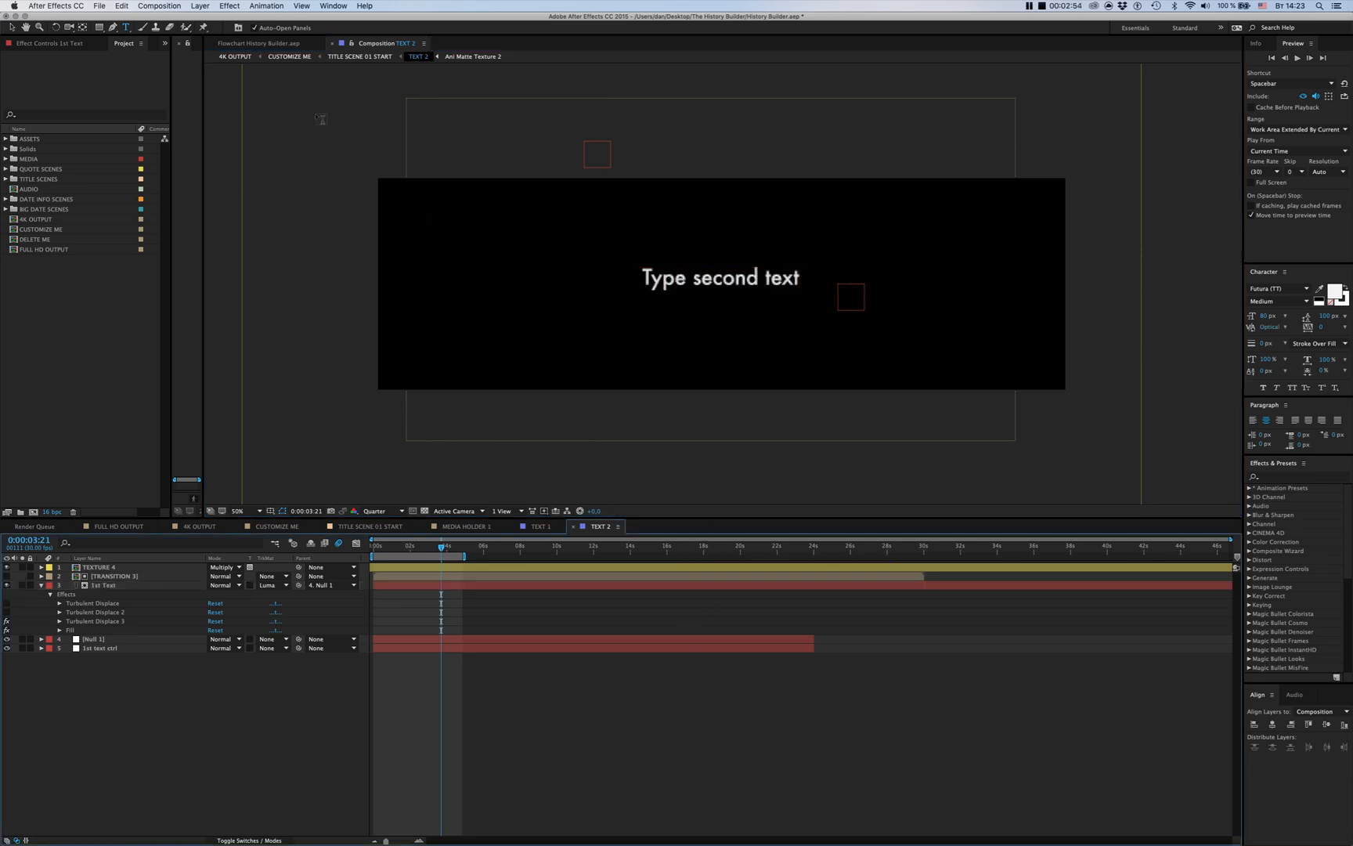
Center the TRANSITION 3 matte over the second text and enlarge it slightly around its center
{"action": "left_click", "coordinate": [113, 576]}
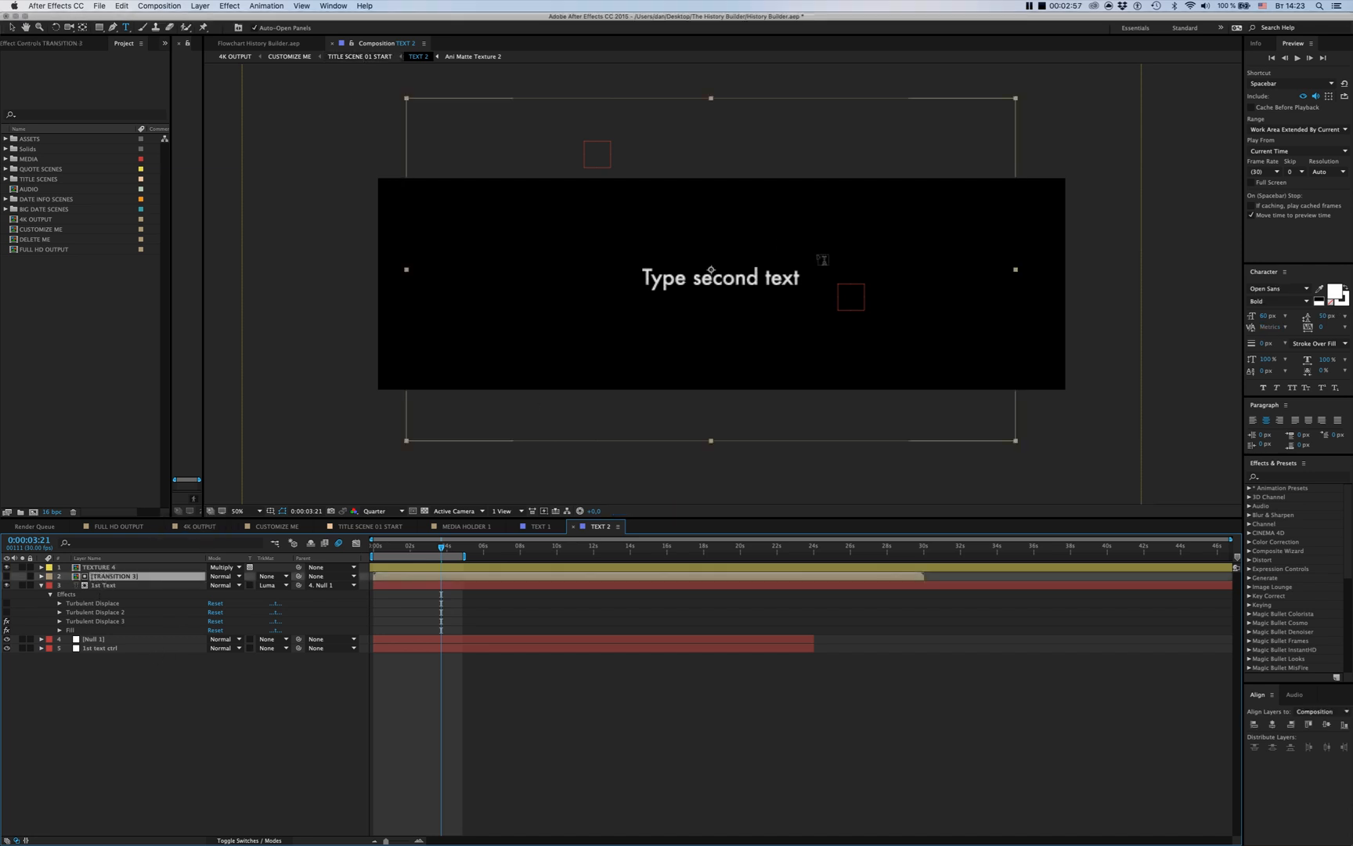
{"action": "double_click", "coordinate": [713, 276]}
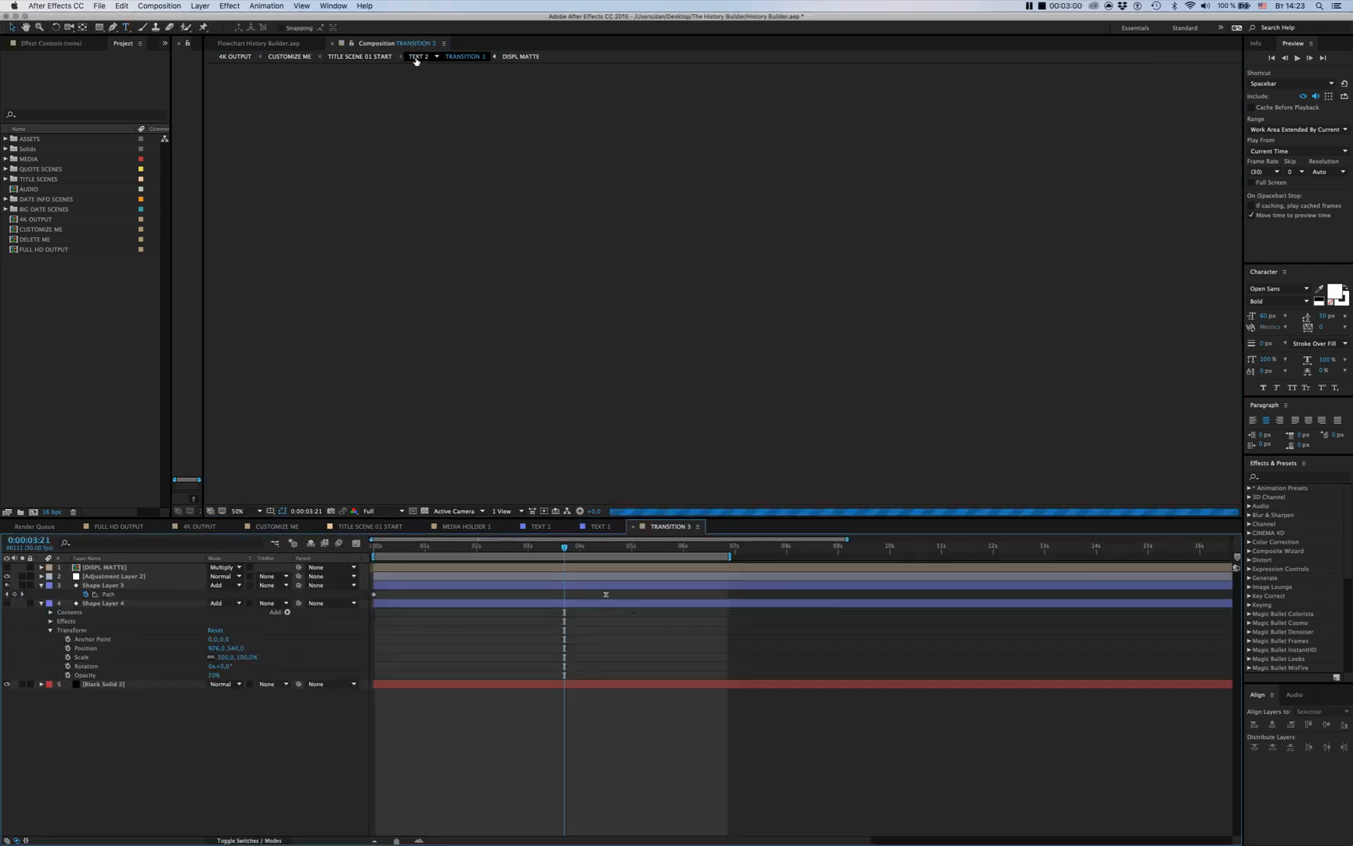
{"action": "left_click", "coordinate": [418, 56]}
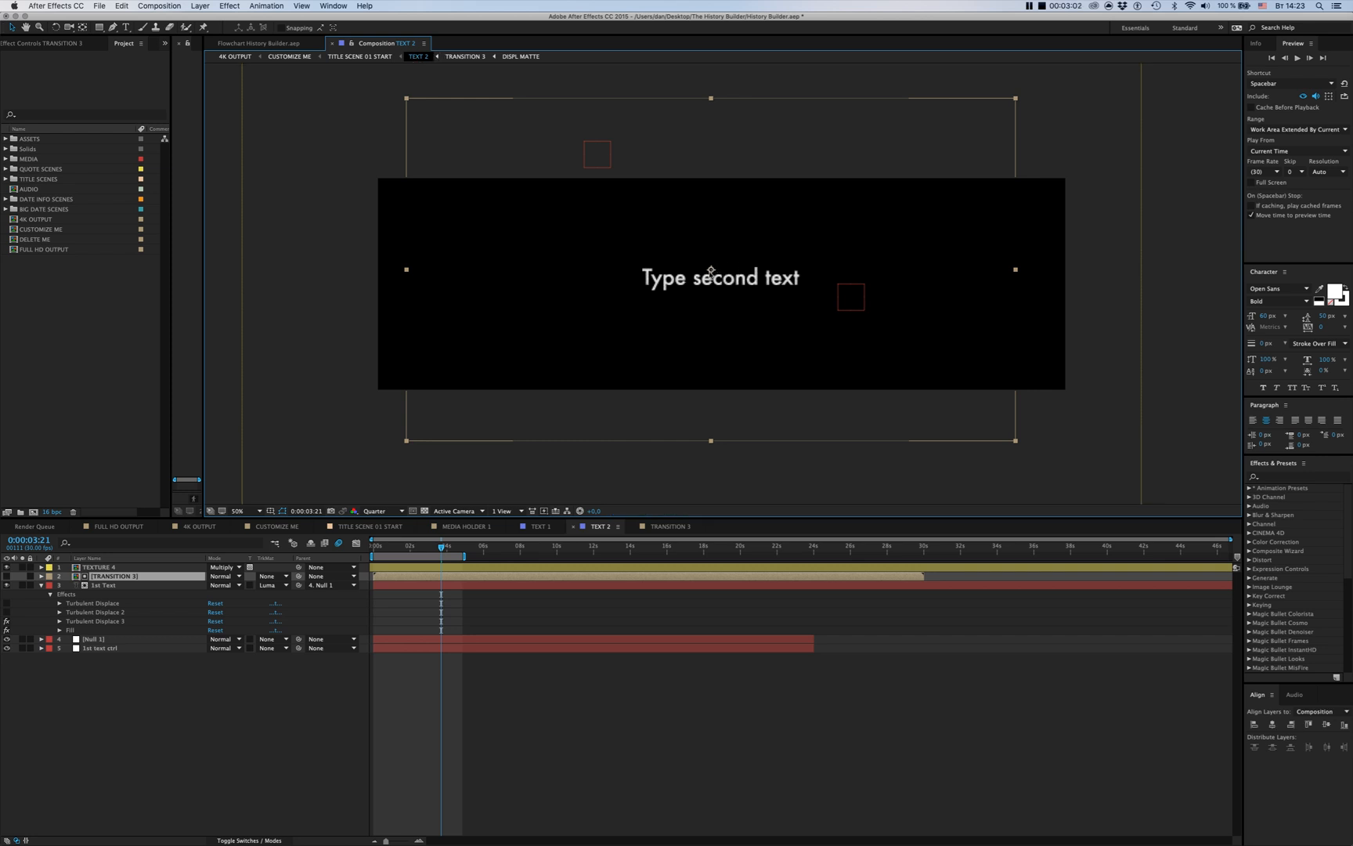
{"action": "left_click_drag", "start_coordinate": [711, 271], "coordinate": [718, 280]}
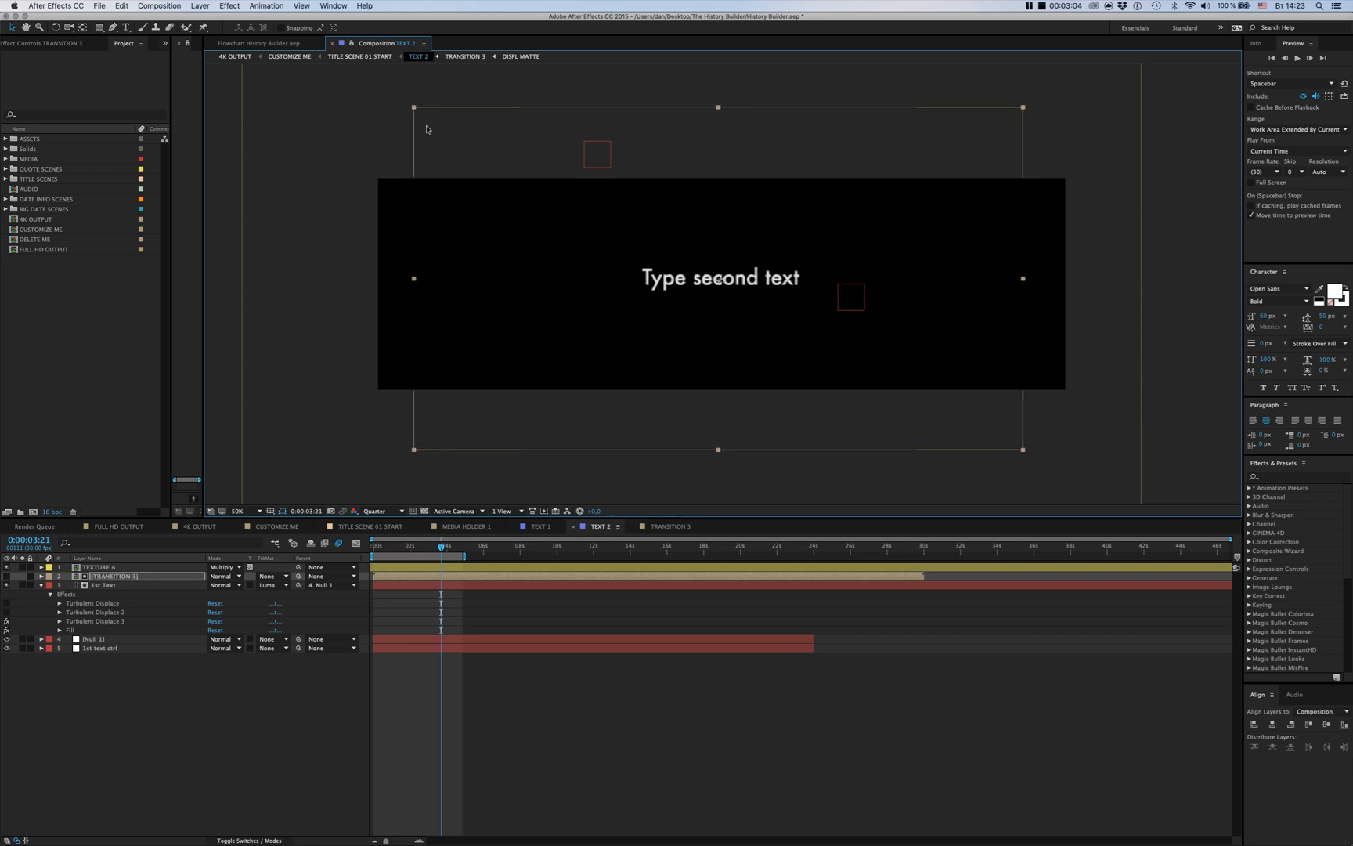
{"action": "left_click_drag", "start_coordinate": [415, 108], "coordinate": [382, 92]}
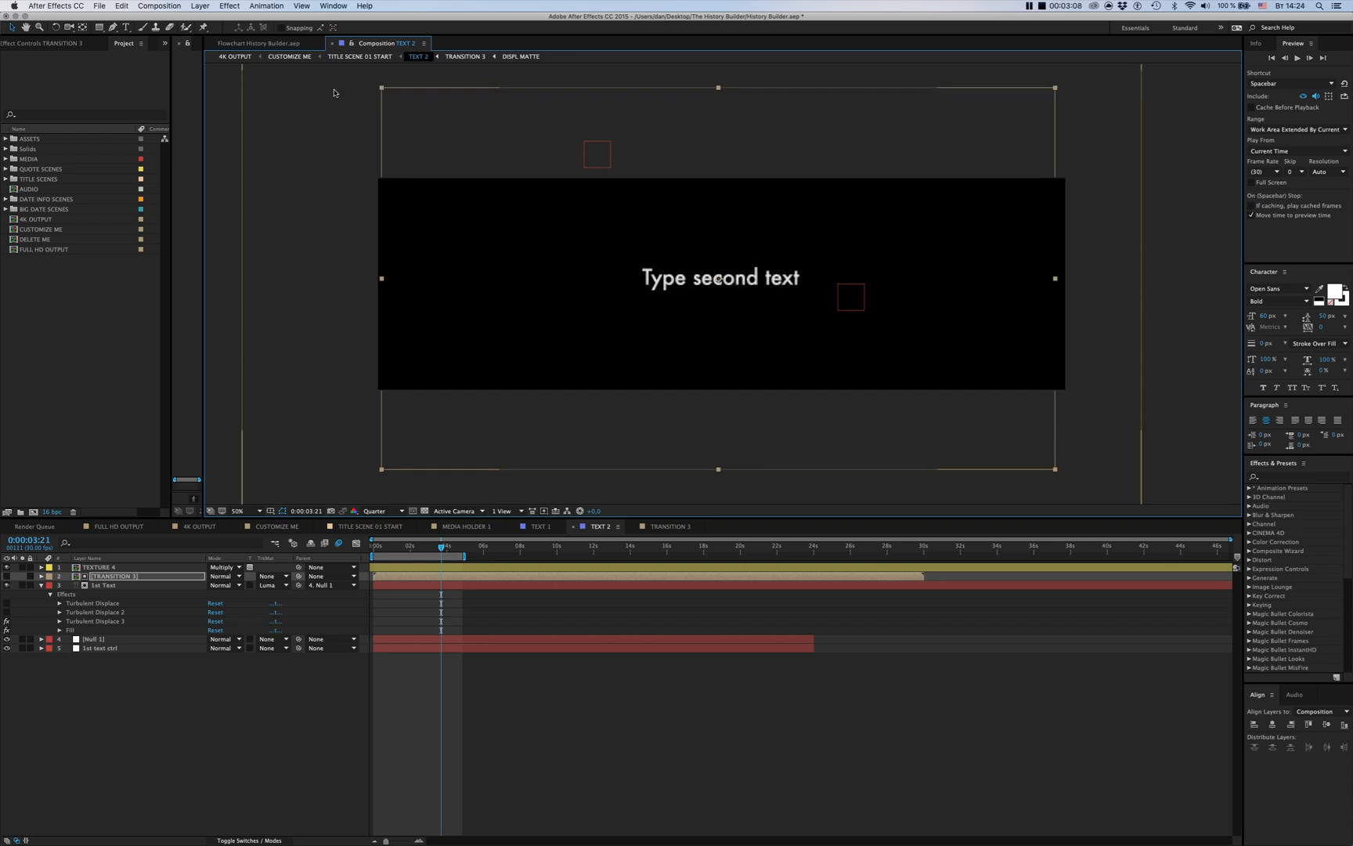
Return to TITLE SCENE 01 START and check both title lines at several times between about 3 and 9 seconds
{"action": "left_click", "coordinate": [359, 57]}
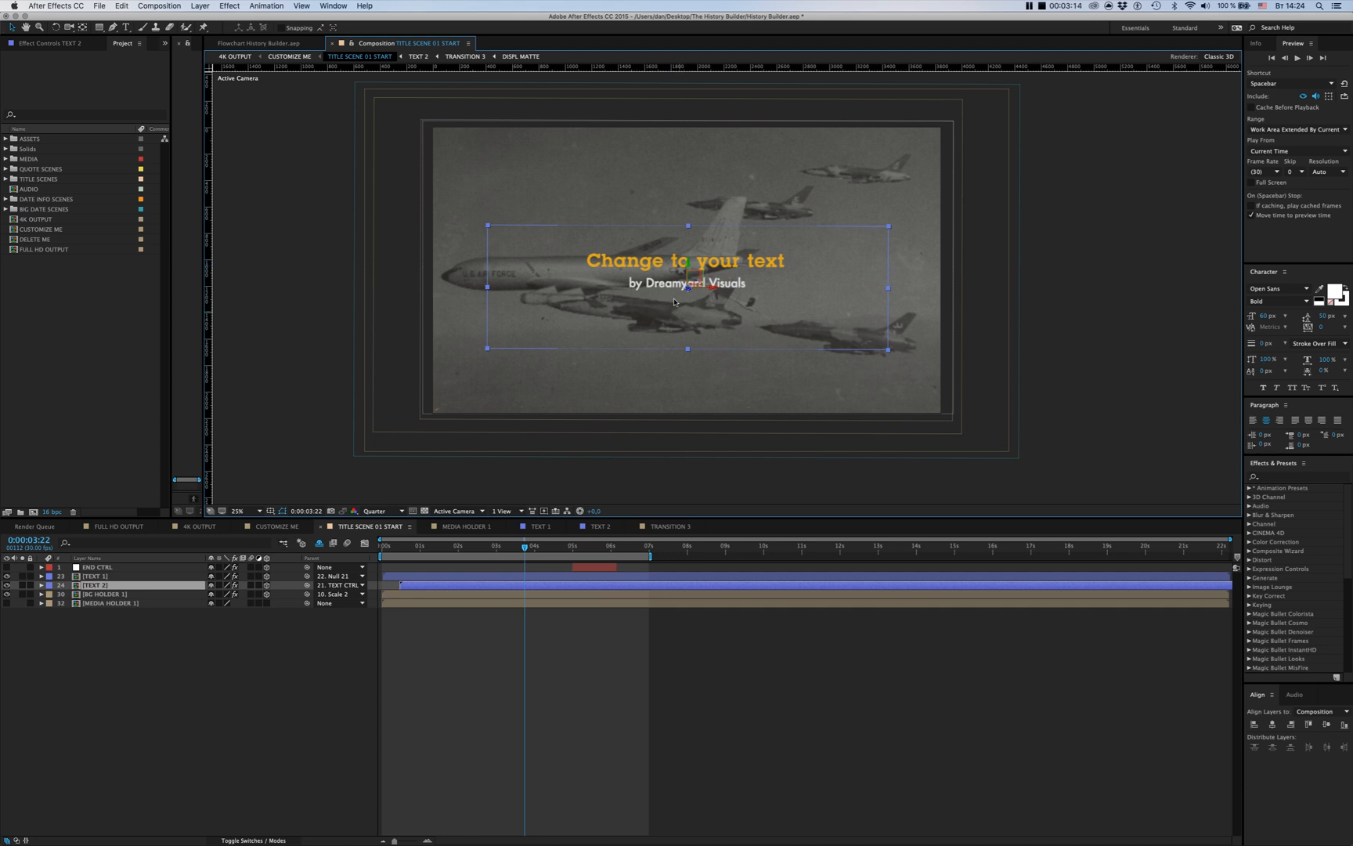
{"action": "left_click", "coordinate": [517, 546]}
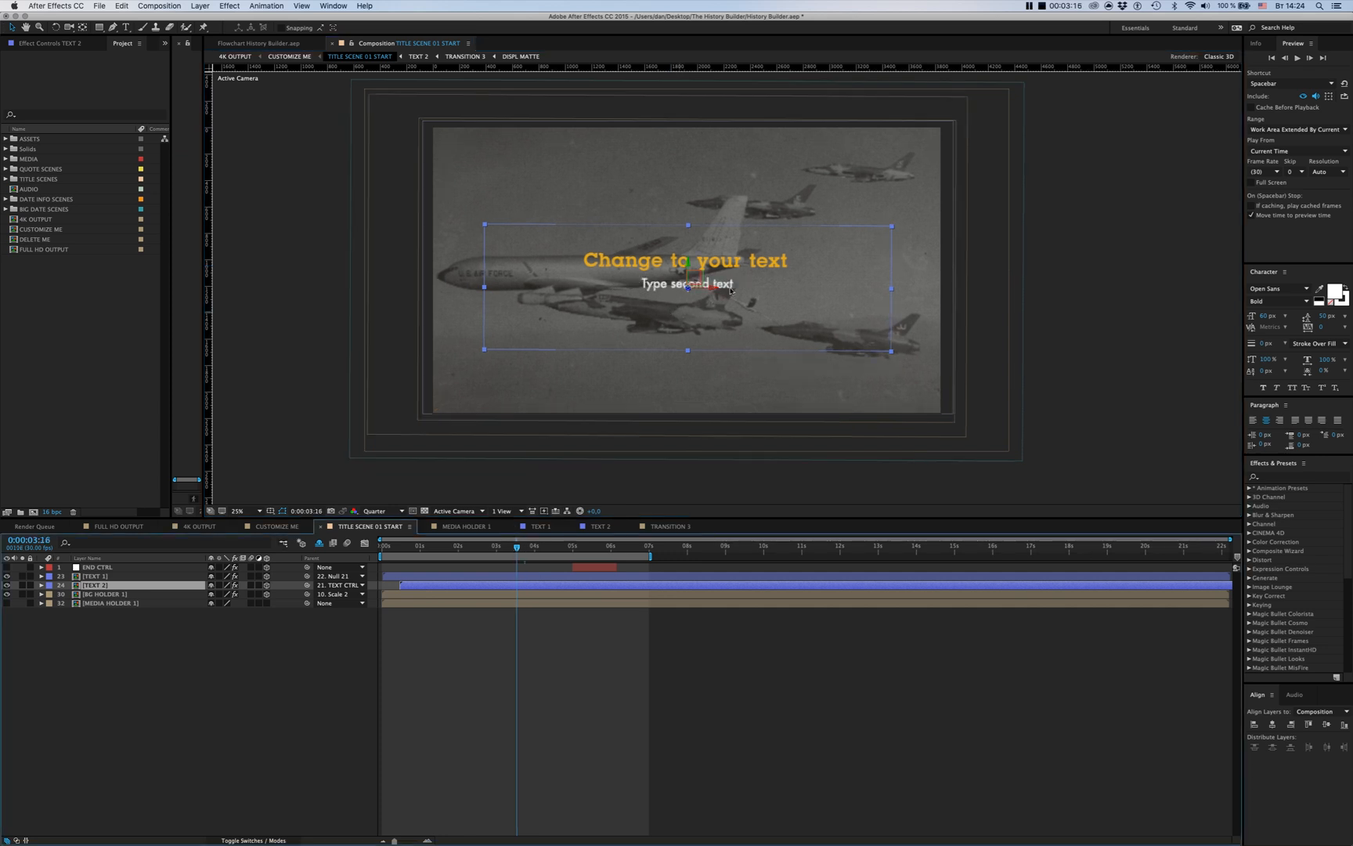
{"action": "left_click", "coordinate": [711, 547]}
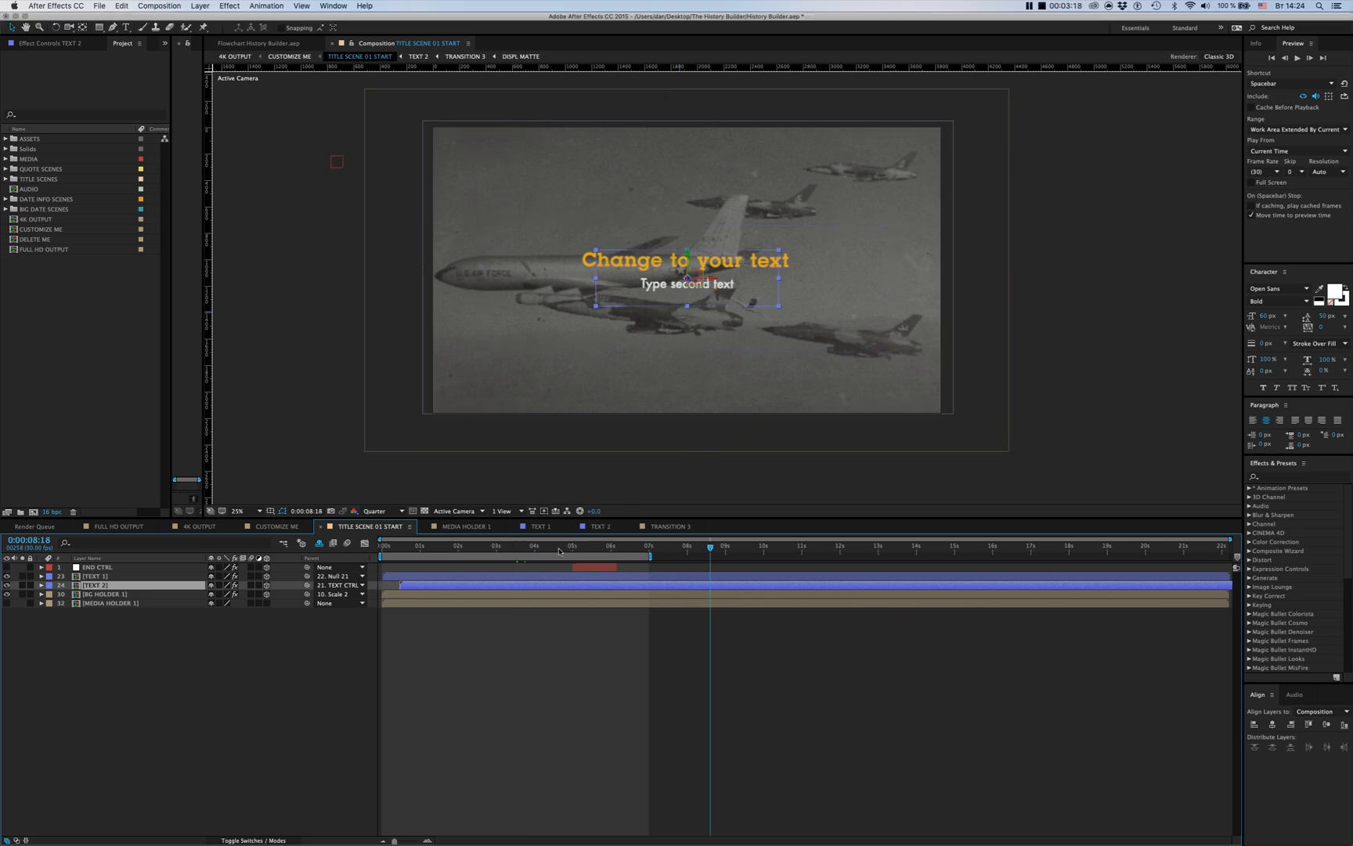
{"action": "left_click", "coordinate": [560, 549]}
{"action": "left_click_drag", "start_coordinate": [560, 550], "coordinate": [582, 552]}
{"action": "left_click", "coordinate": [538, 547]}
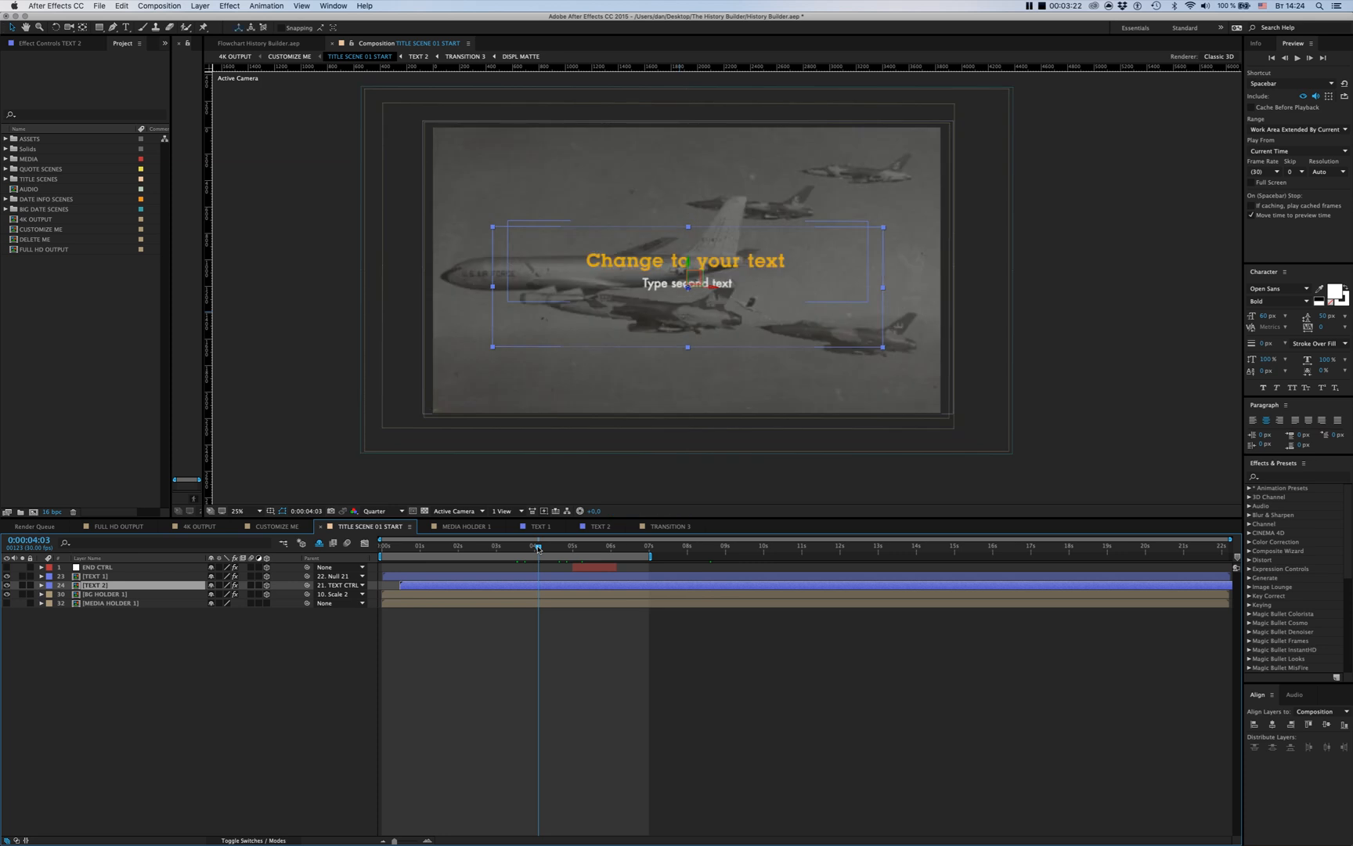
Move the END CTRL layer to start at 8 seconds and check the frame just after 7 seconds
{"action": "left_click", "coordinate": [601, 570]}
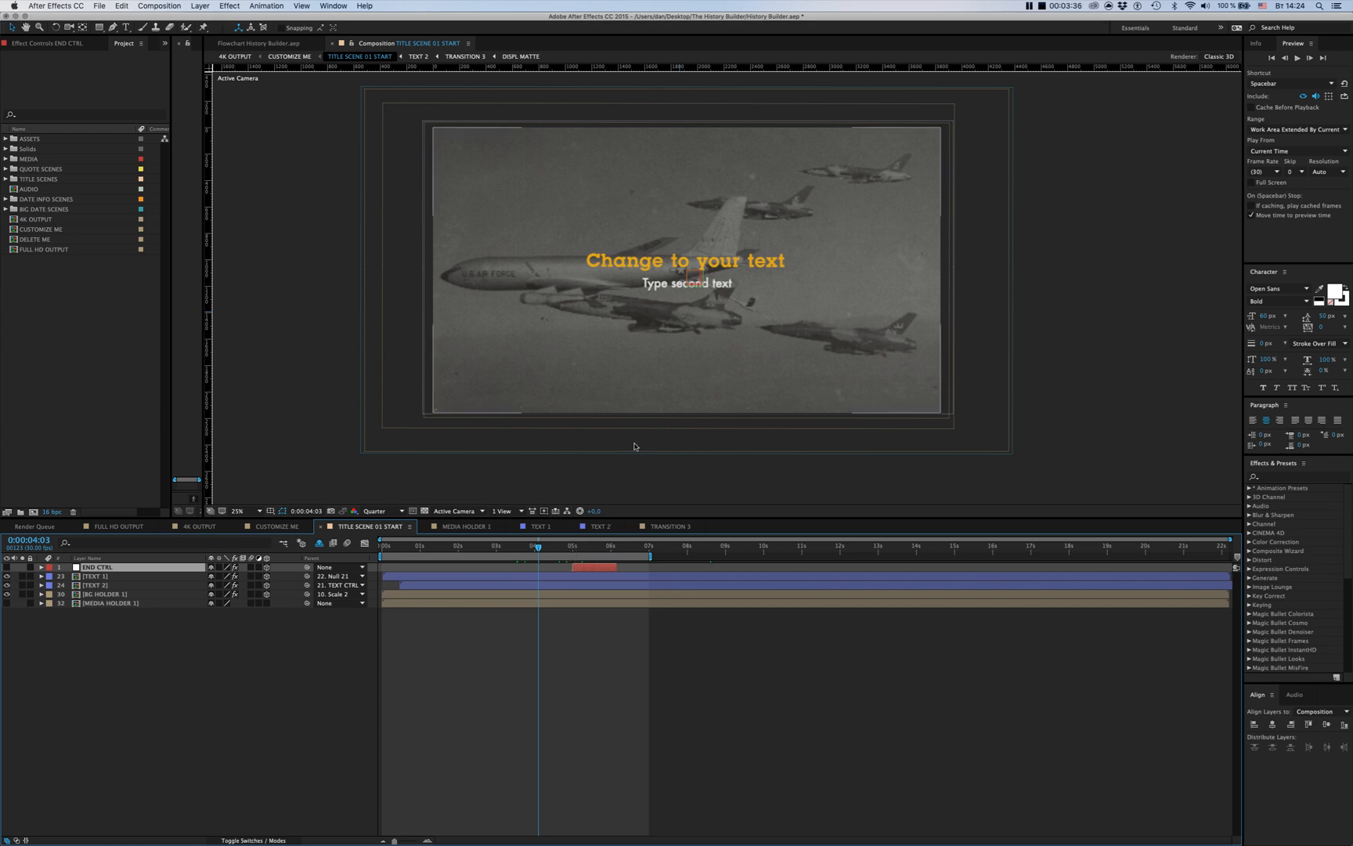
{"action": "left_click_drag", "start_coordinate": [576, 553], "coordinate": [704, 572]}
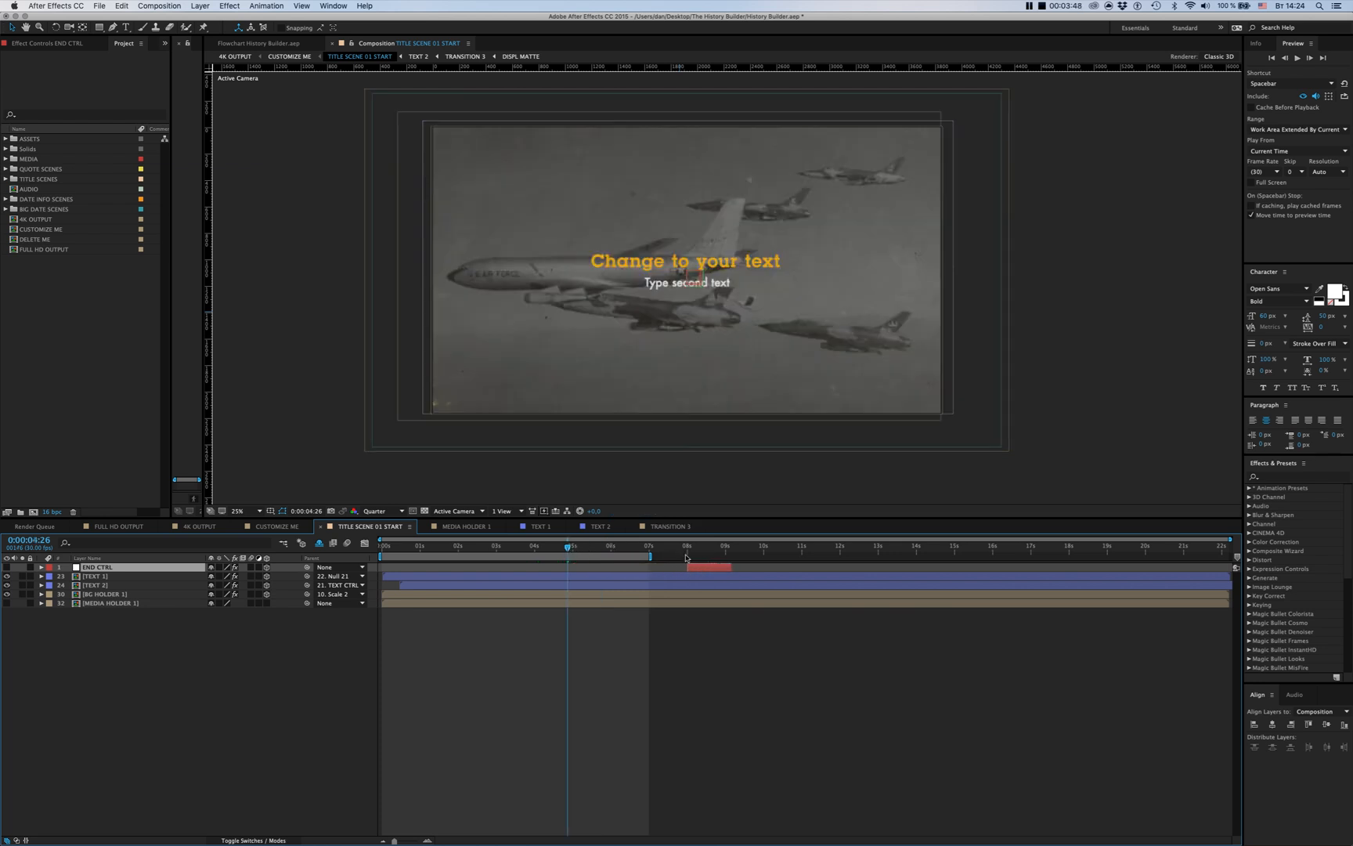
{"action": "left_click", "coordinate": [662, 551]}
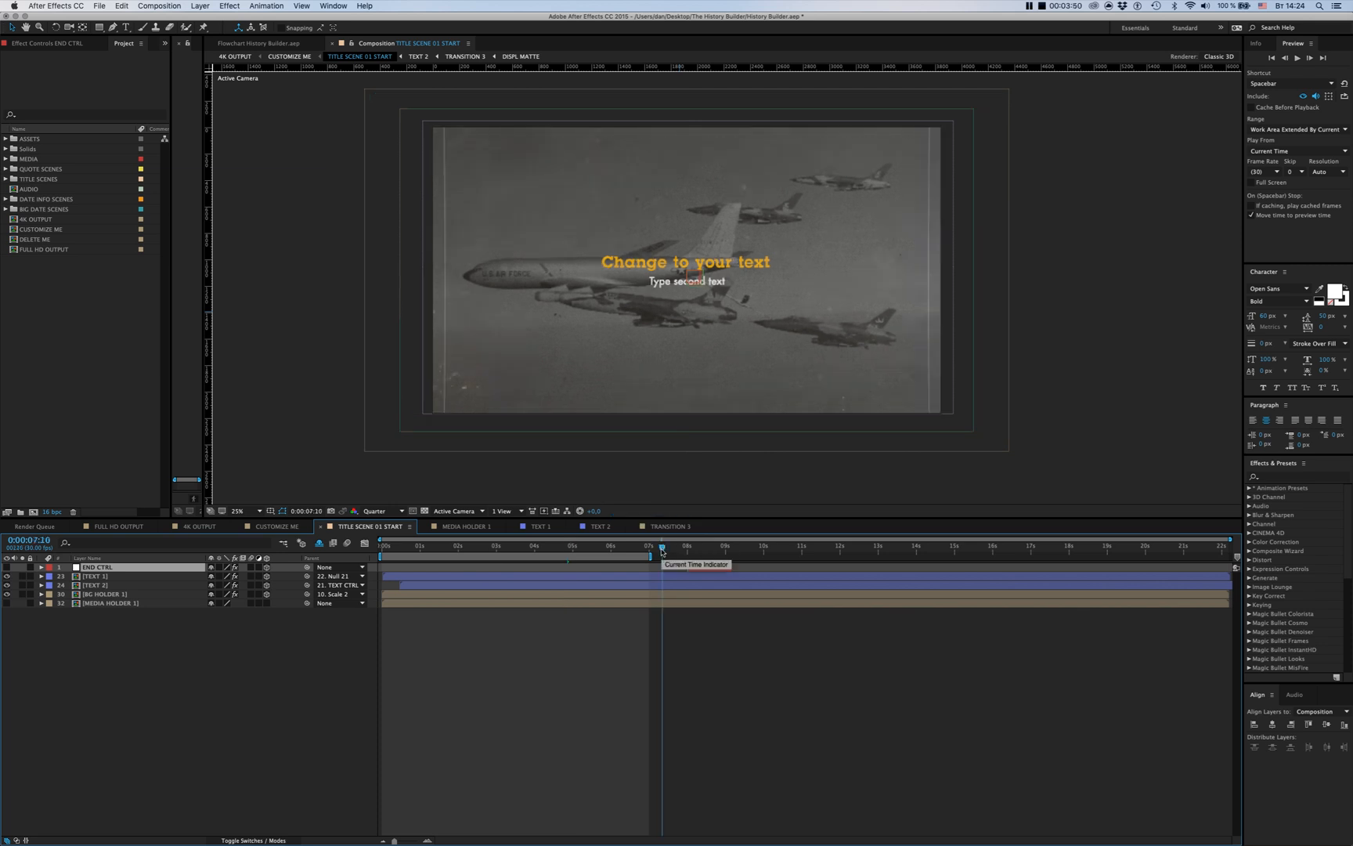
{"action": "left_click_drag", "start_coordinate": [669, 552], "coordinate": [657, 550]}
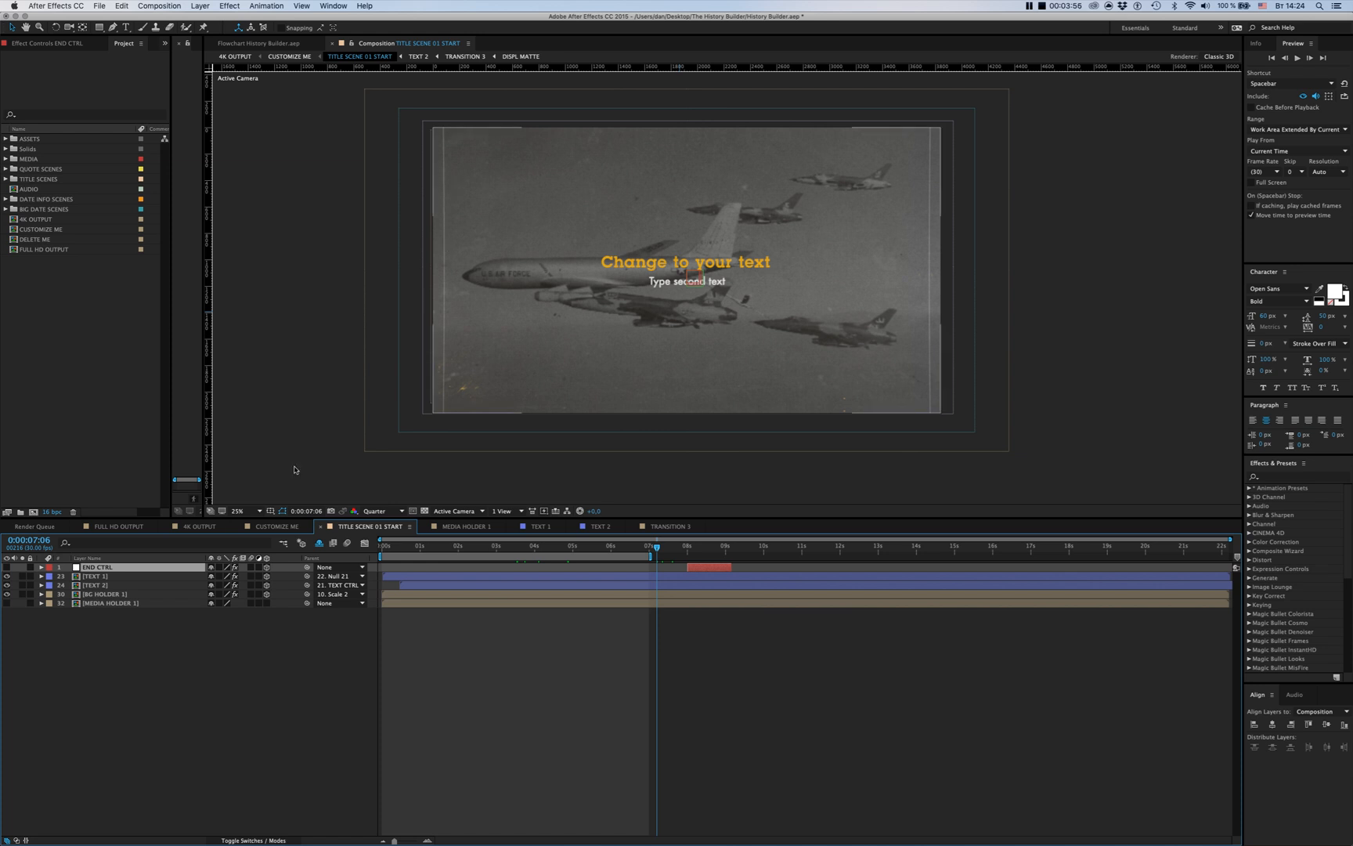
Scale the photo in MEDIA HOLDER 1 to 215.3333% and check it in TITLE SCENE 01 START around 7 seconds
{"action": "double_click", "coordinate": [102, 603]}
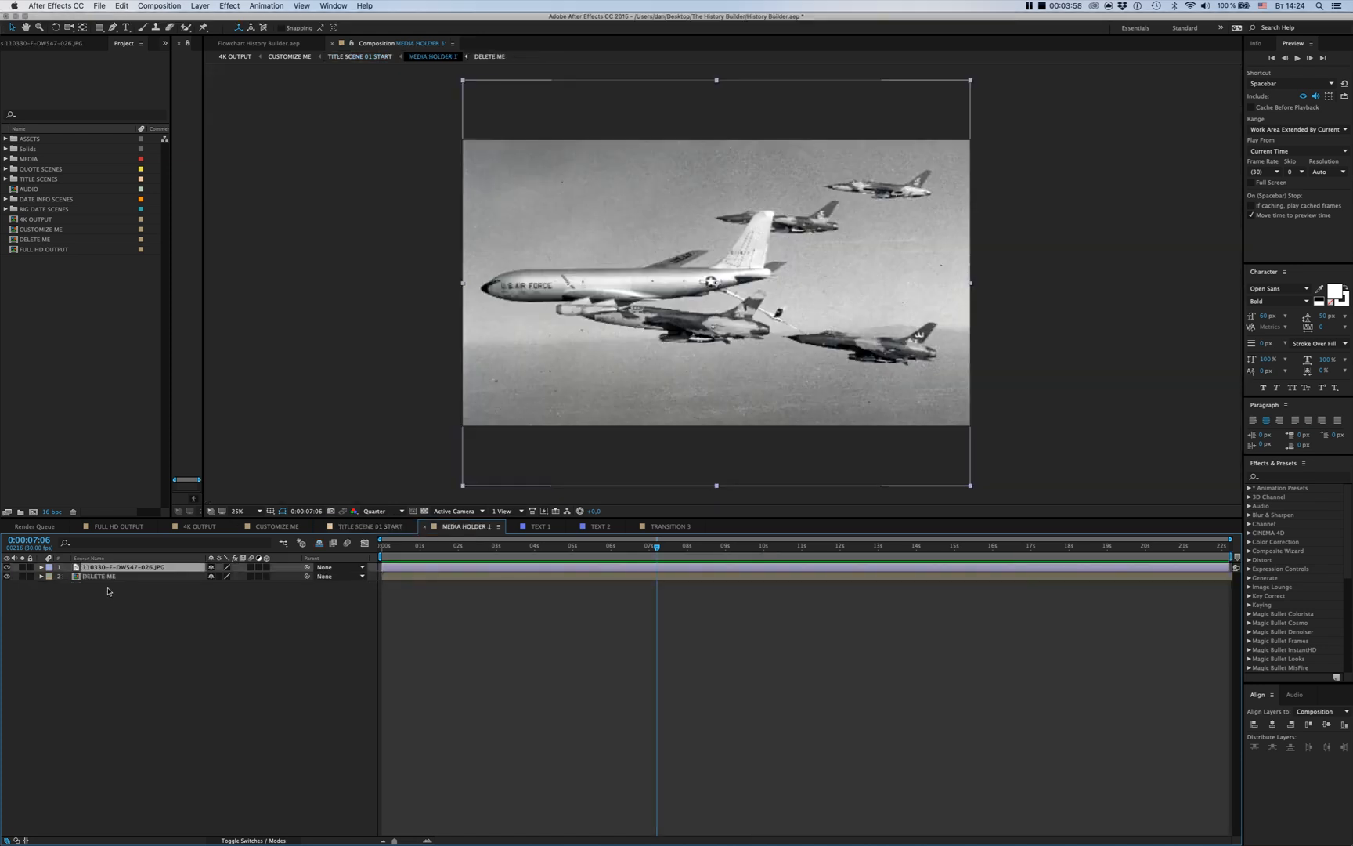
{"action": "key", "text": "s"}
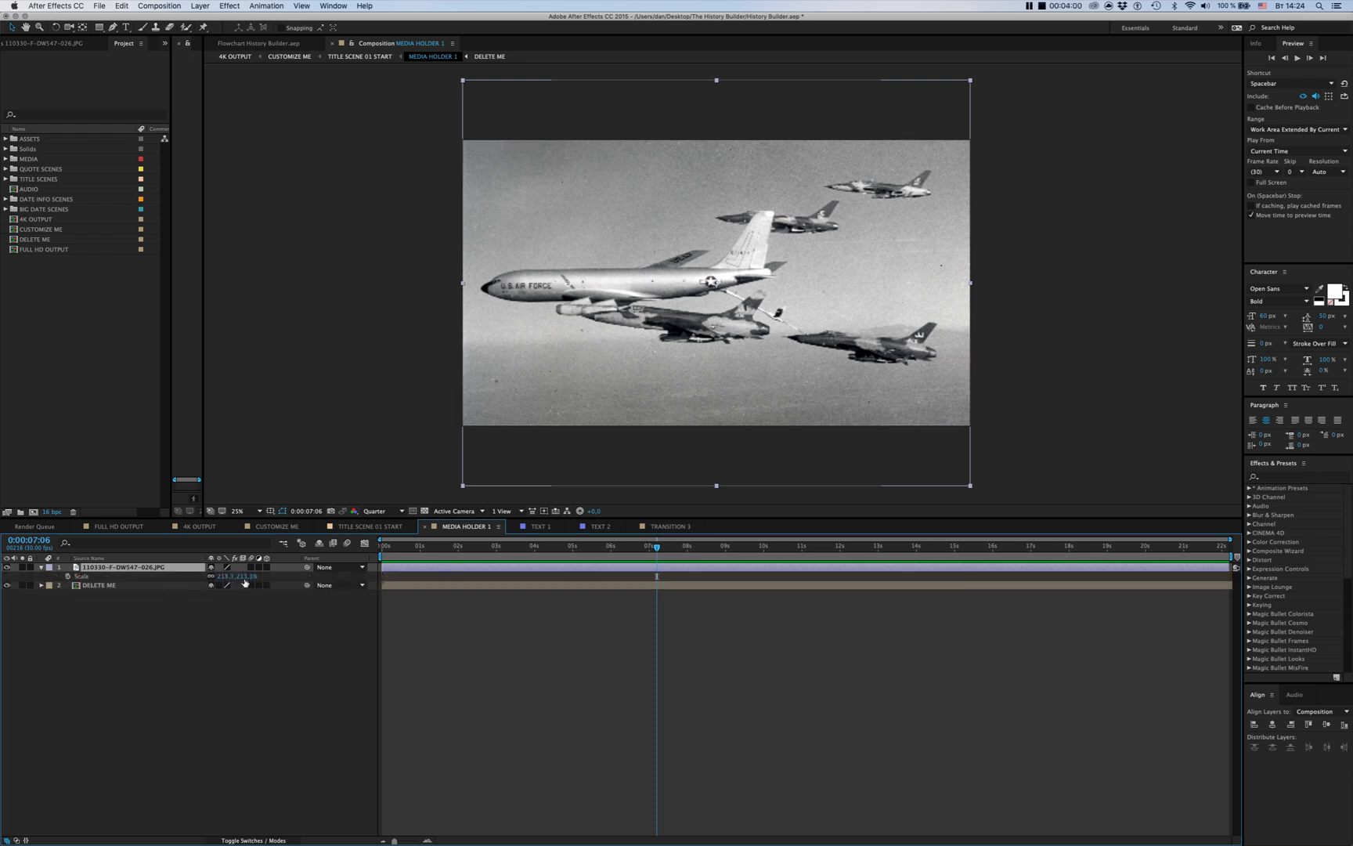
{"action": "left_click", "coordinate": [245, 581]}
{"action": "key", "text": "Up"}
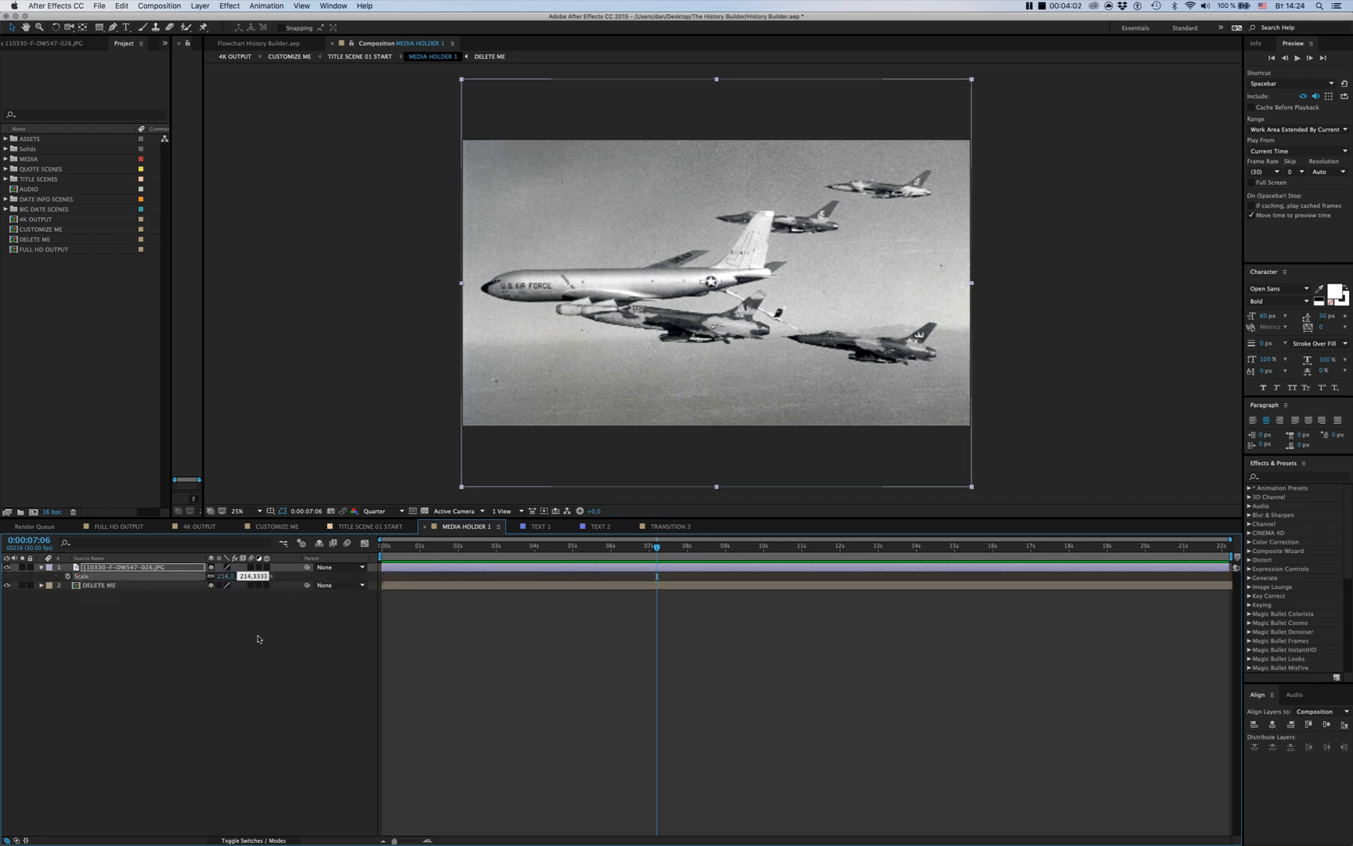
{"action": "key", "text": "Up"}
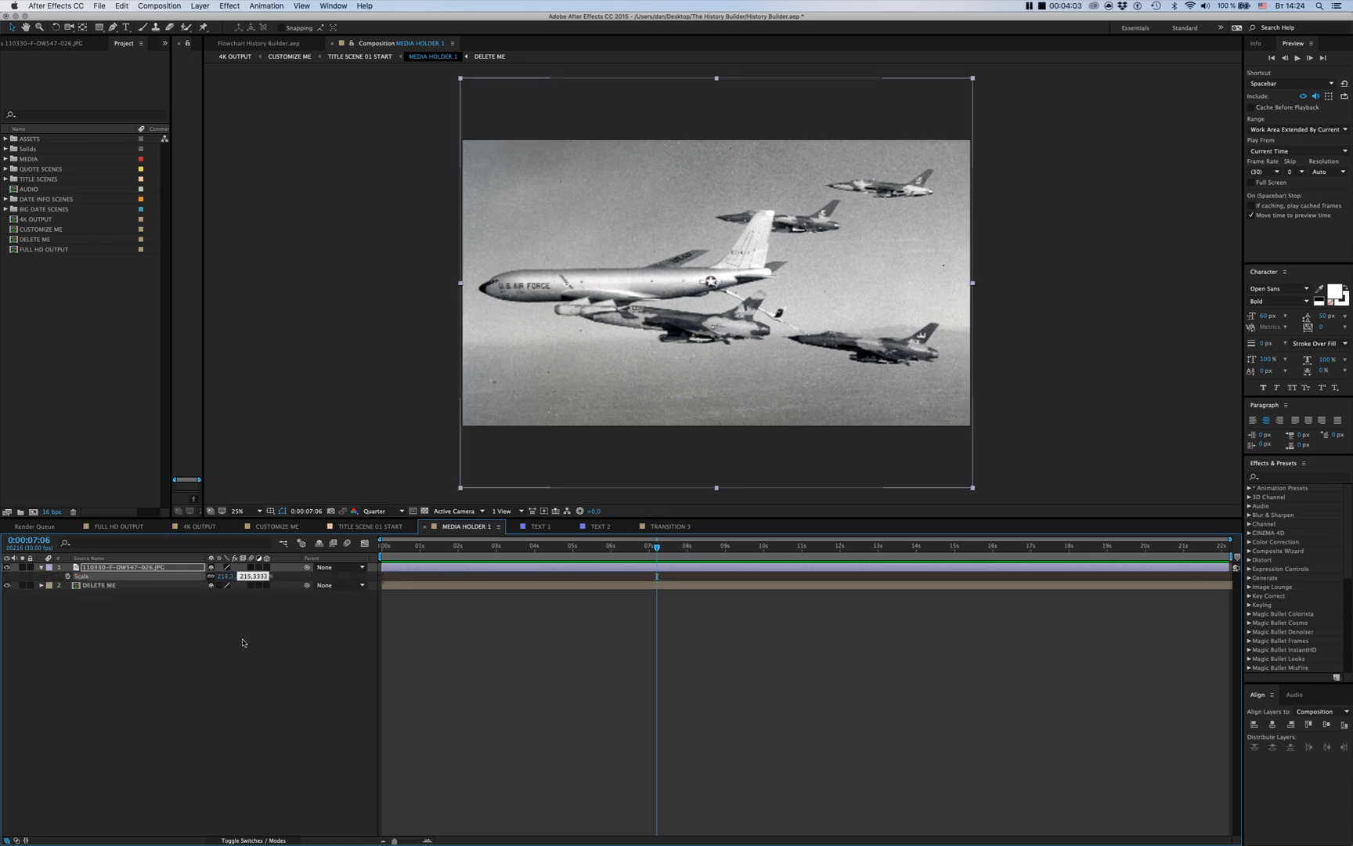
{"action": "left_click", "coordinate": [369, 57]}
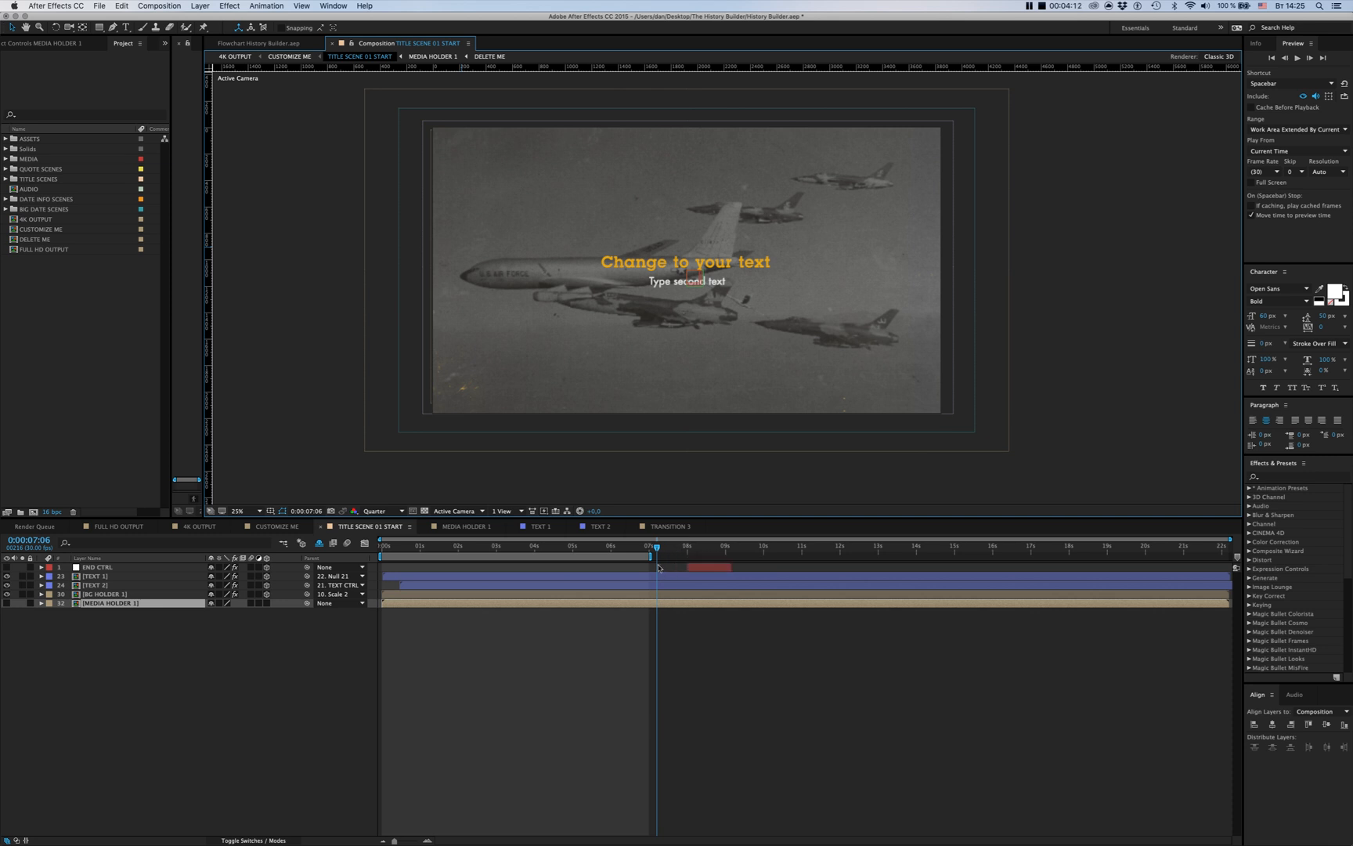
{"action": "left_click_drag", "start_coordinate": [657, 549], "coordinate": [654, 553]}
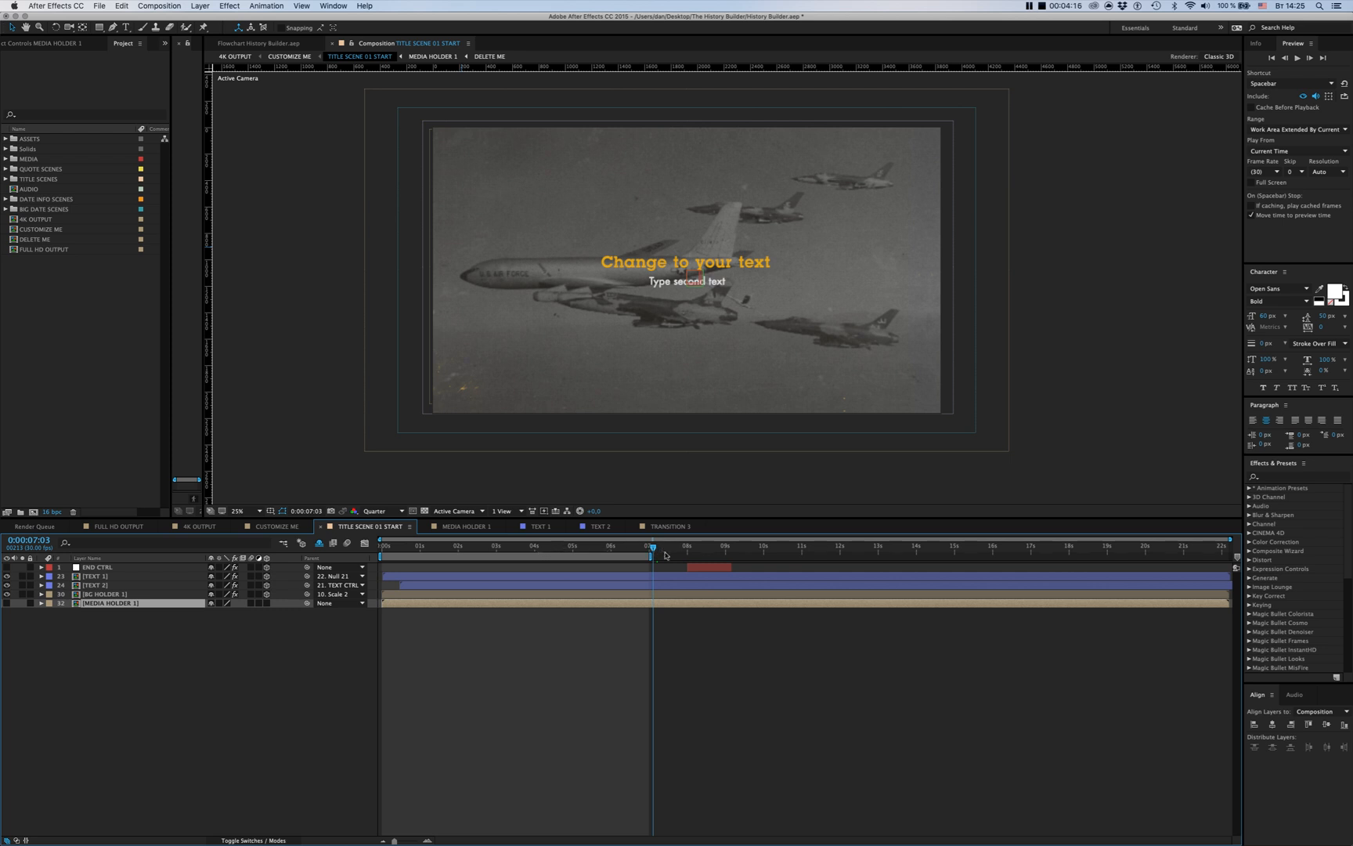
Move the END CTRL layer's start to 4 seconds and on to 9 seconds, checking the scene around 8 seconds
{"action": "left_click", "coordinate": [535, 548]}
{"action": "left_click_drag", "start_coordinate": [713, 573], "coordinate": [548, 577]}
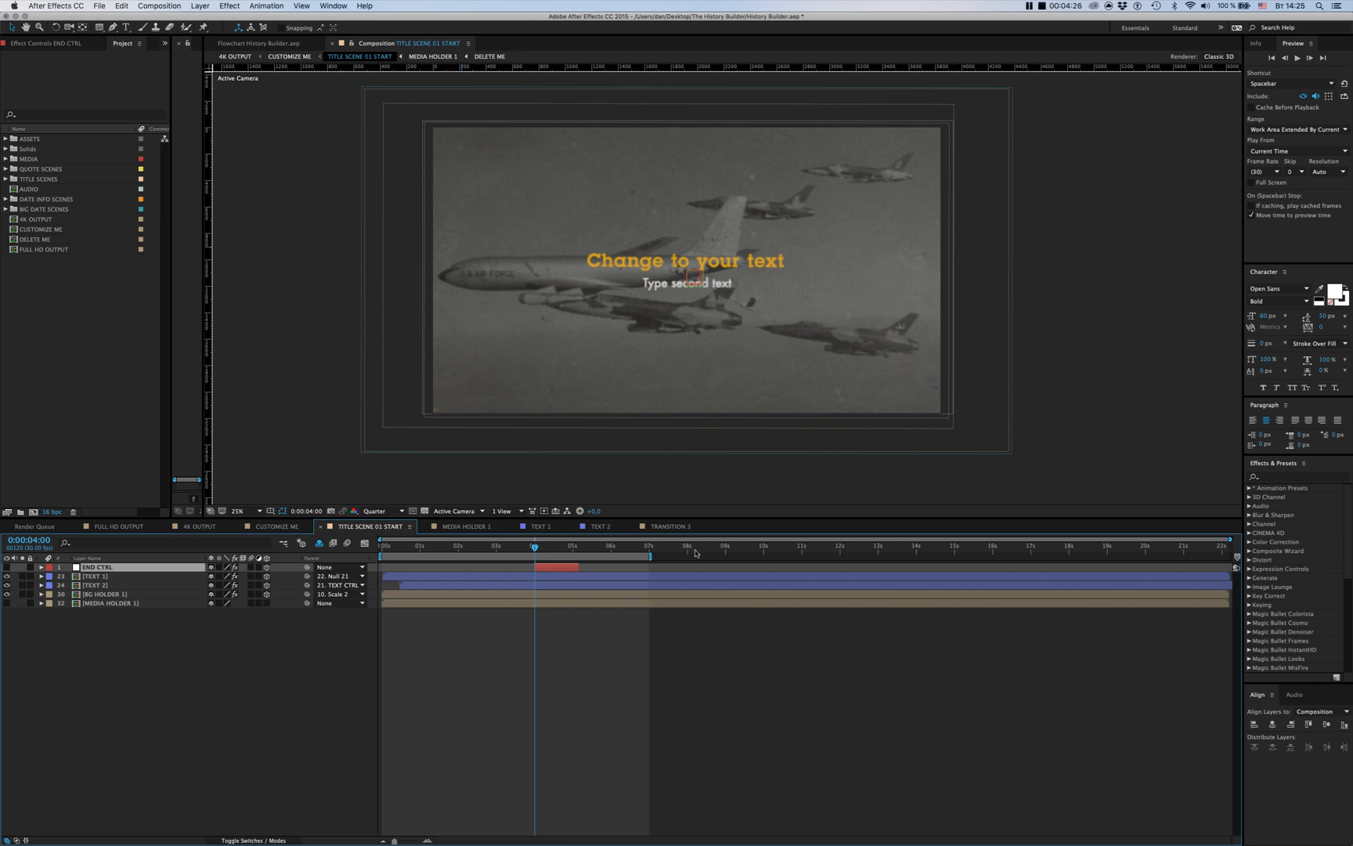
{"action": "left_click", "coordinate": [726, 548]}
{"action": "left_click_drag", "start_coordinate": [550, 568], "coordinate": [752, 562]}
{"action": "left_click", "coordinate": [701, 547]}
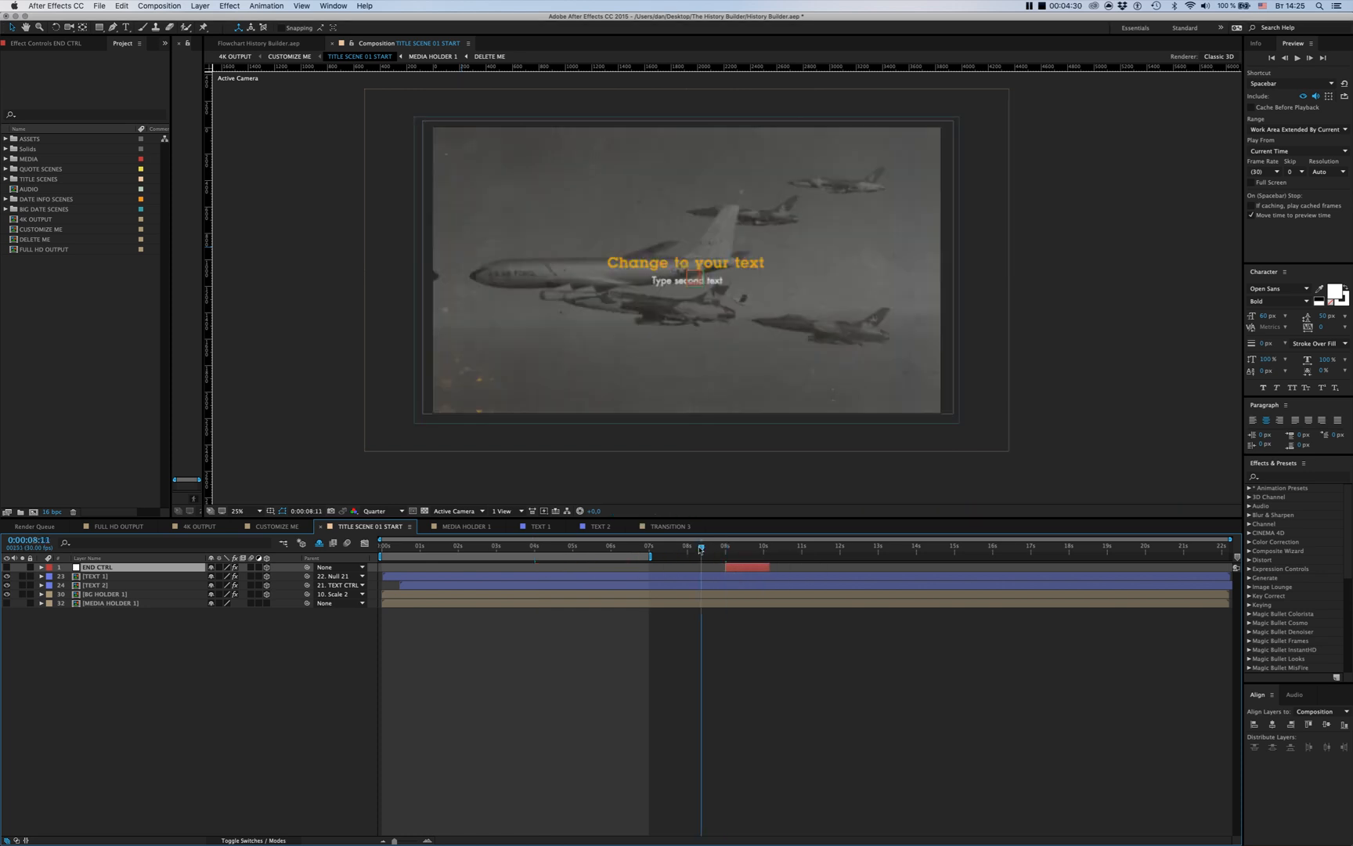
Move the END CTRL layer to start at about 15 seconds and check the frames around 14 and 12 seconds
{"action": "left_click_drag", "start_coordinate": [730, 575], "coordinate": [967, 575]}
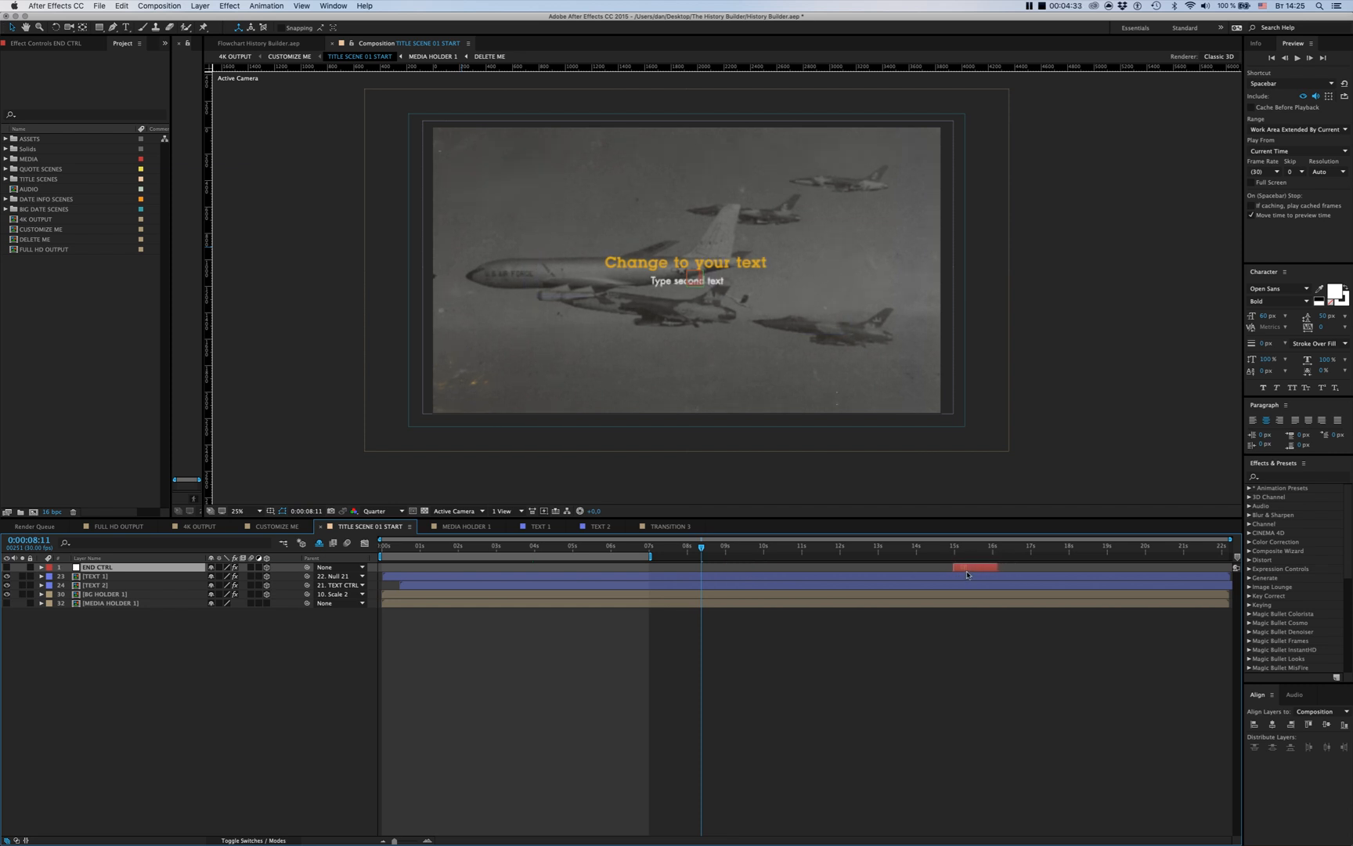
{"action": "left_click", "coordinate": [888, 549]}
{"action": "left_click", "coordinate": [931, 549]}
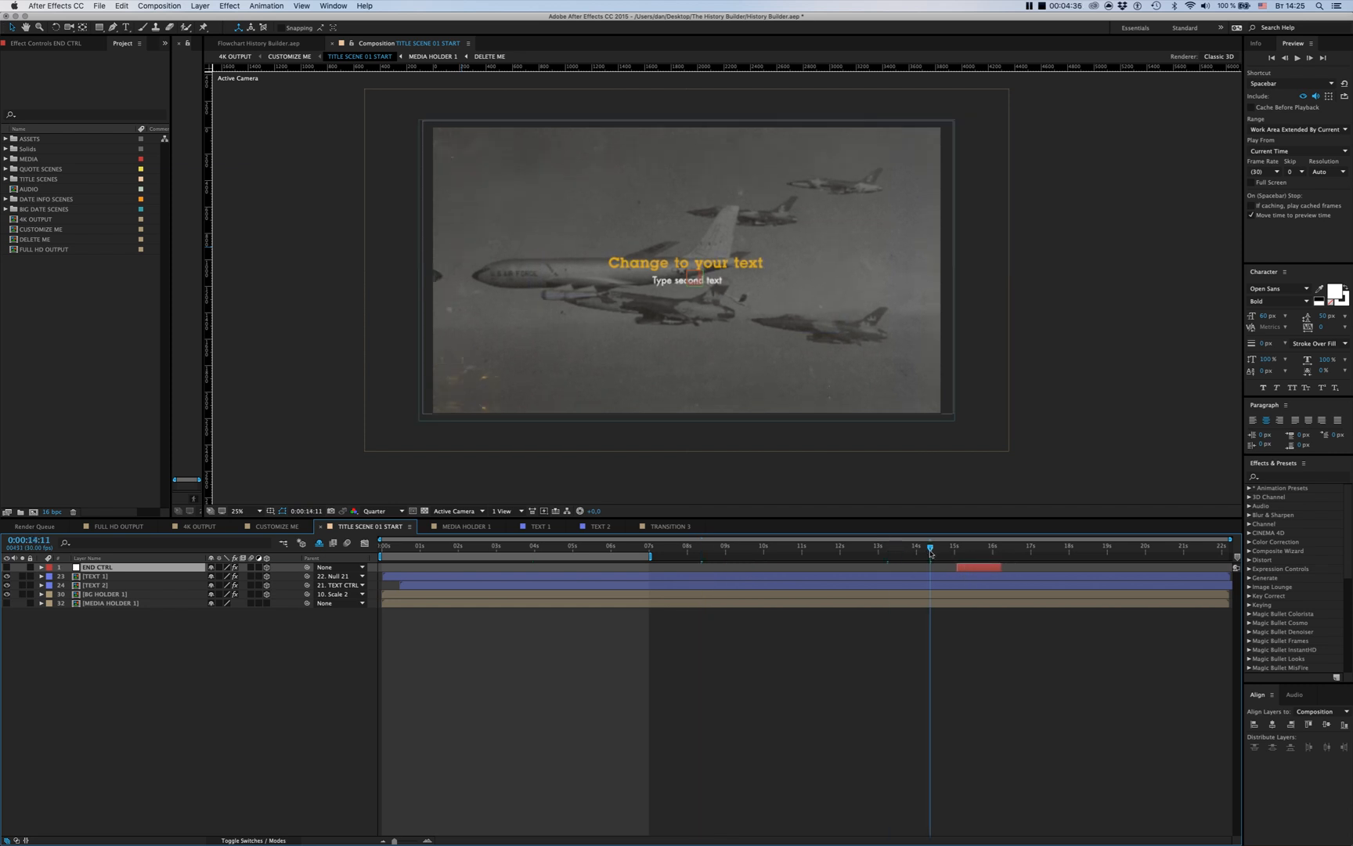
{"action": "left_click", "coordinate": [843, 549]}
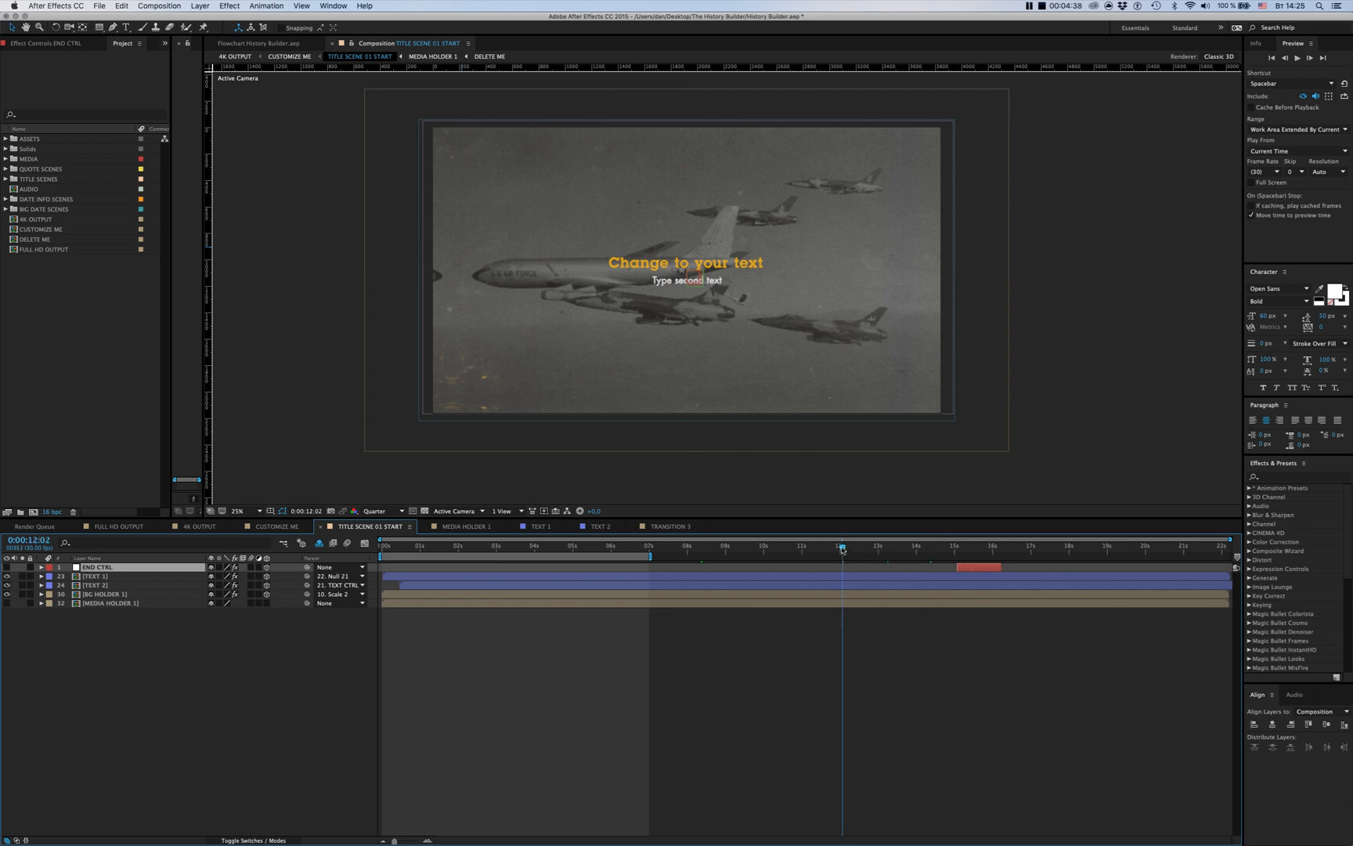
Set the current time to 0:00:11:04 and shift the END CTRL layer back to 8 seconds and on to about 13 seconds
{"action": "left_click", "coordinate": [807, 551]}
{"action": "left_click_drag", "start_coordinate": [958, 575], "coordinate": [707, 570]}
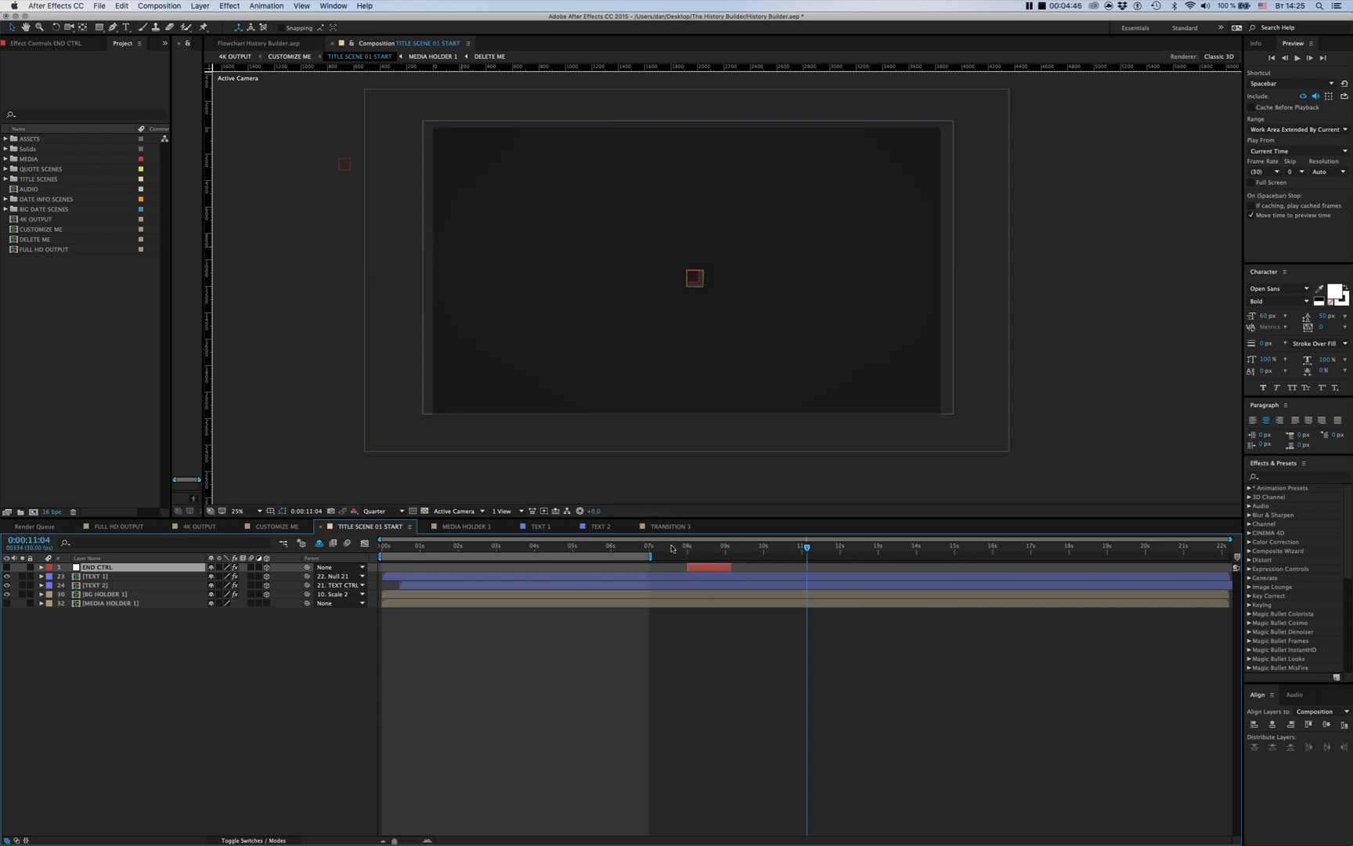
{"action": "left_click_drag", "start_coordinate": [696, 570], "coordinate": [889, 574]}
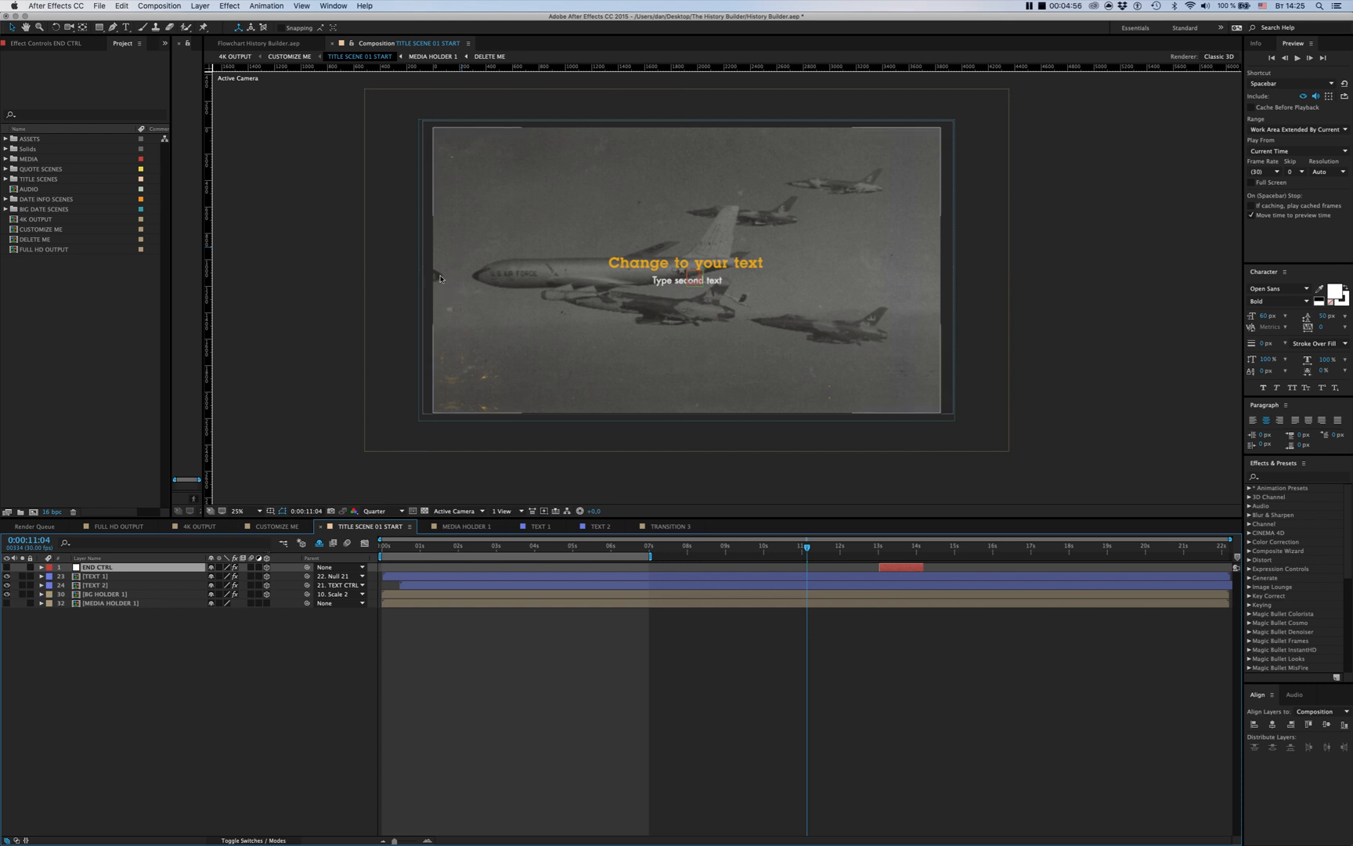
Try scaling the BG HOLDER 1 layer to 110% in TITLE SCENE 01 START, and undo the scale change
{"action": "left_click", "coordinate": [119, 595]}
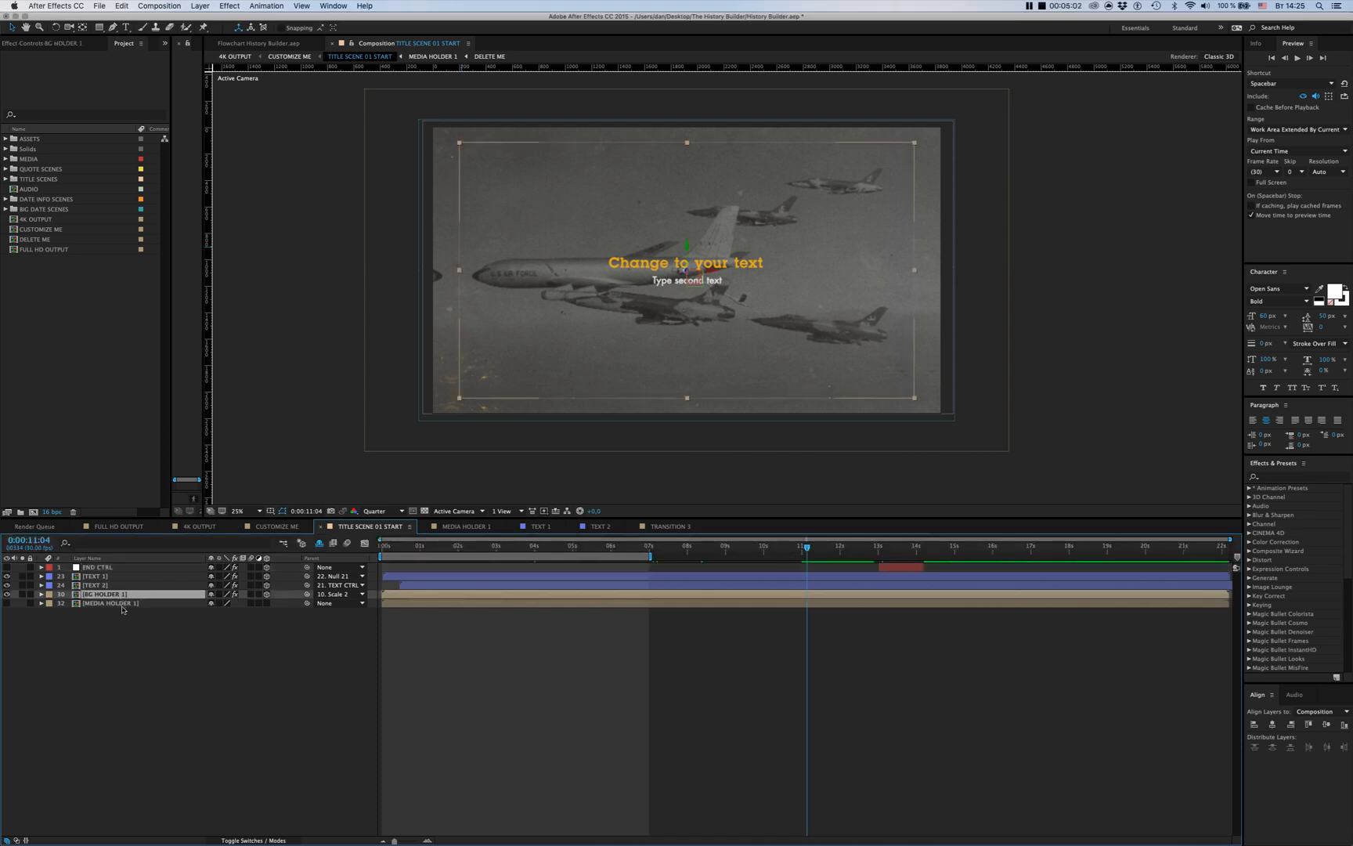
{"action": "key", "text": "s"}
{"action": "left_click", "coordinate": [42, 595]}
{"action": "left_click", "coordinate": [42, 596]}
{"action": "left_click", "coordinate": [50, 613]}
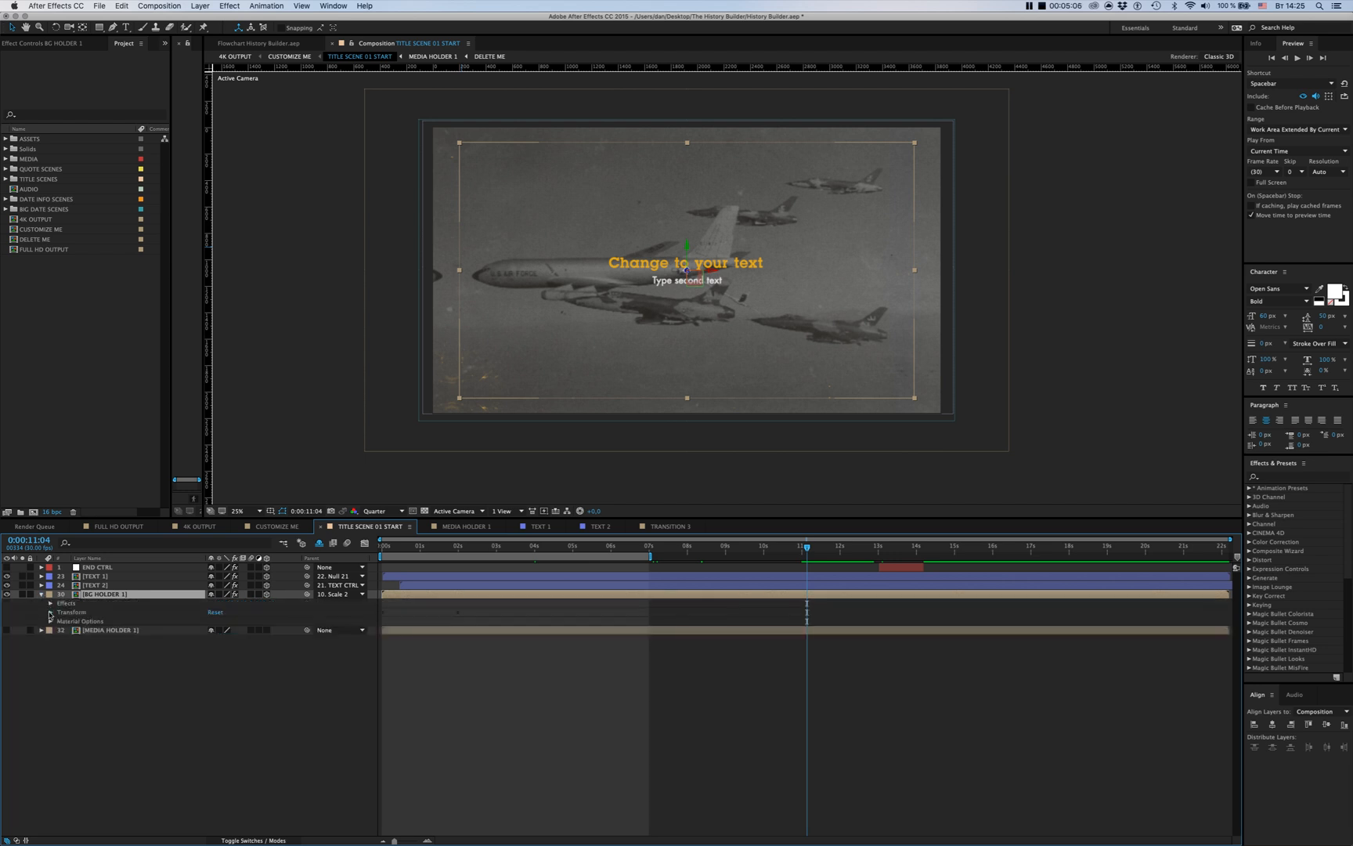
{"action": "left_click", "coordinate": [50, 613]}
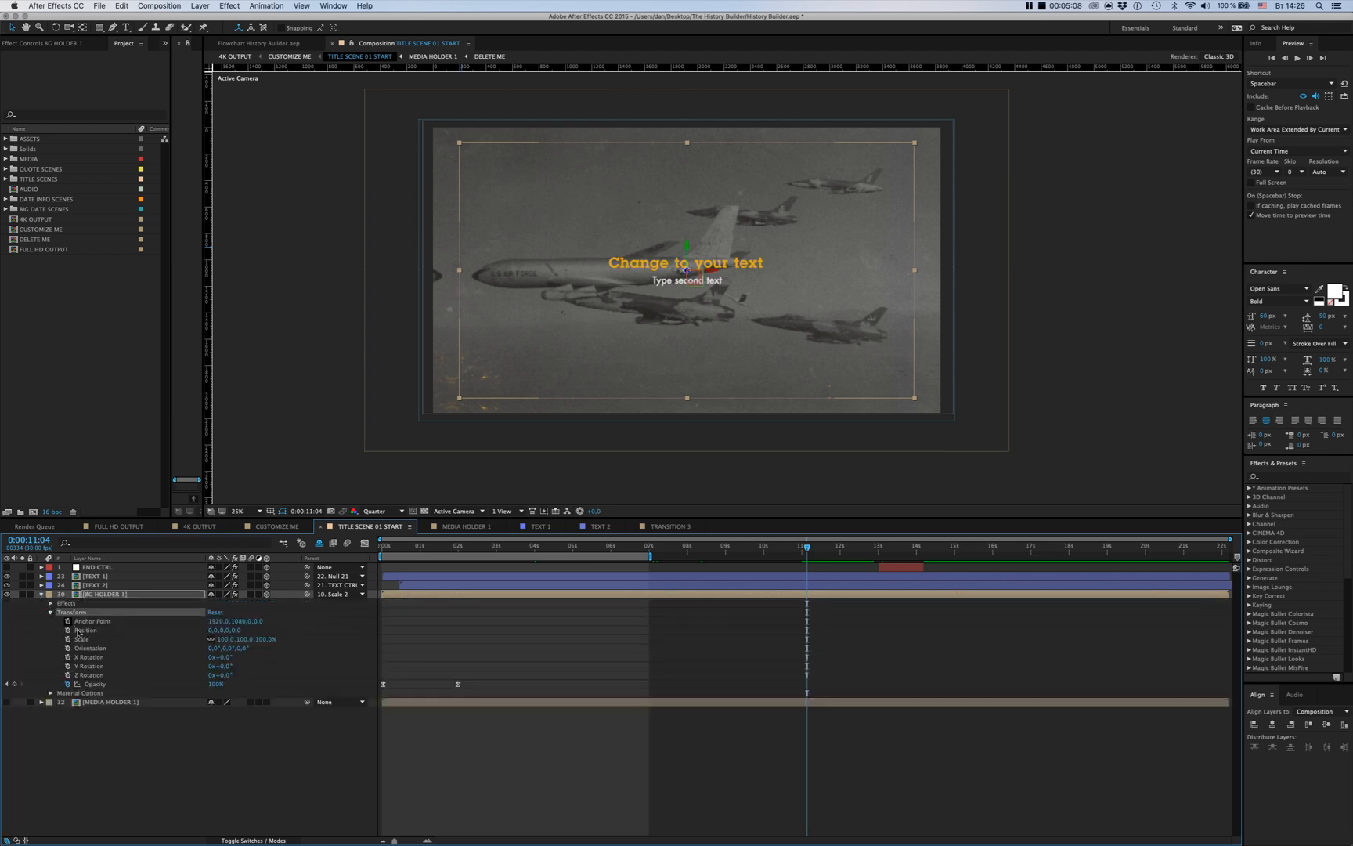
{"action": "left_click", "coordinate": [87, 642]}
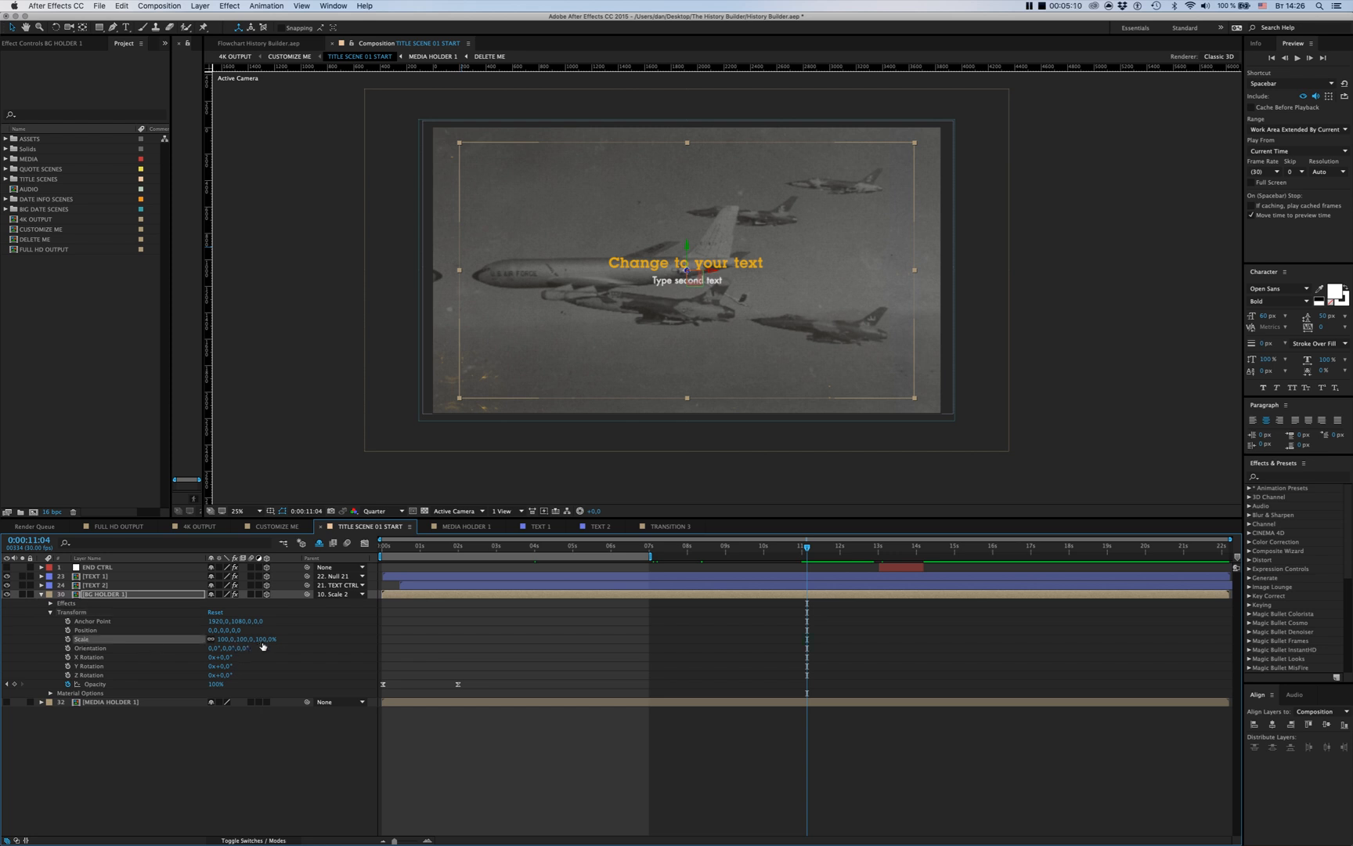
{"action": "left_click_drag", "start_coordinate": [269, 640], "coordinate": [276, 641]}
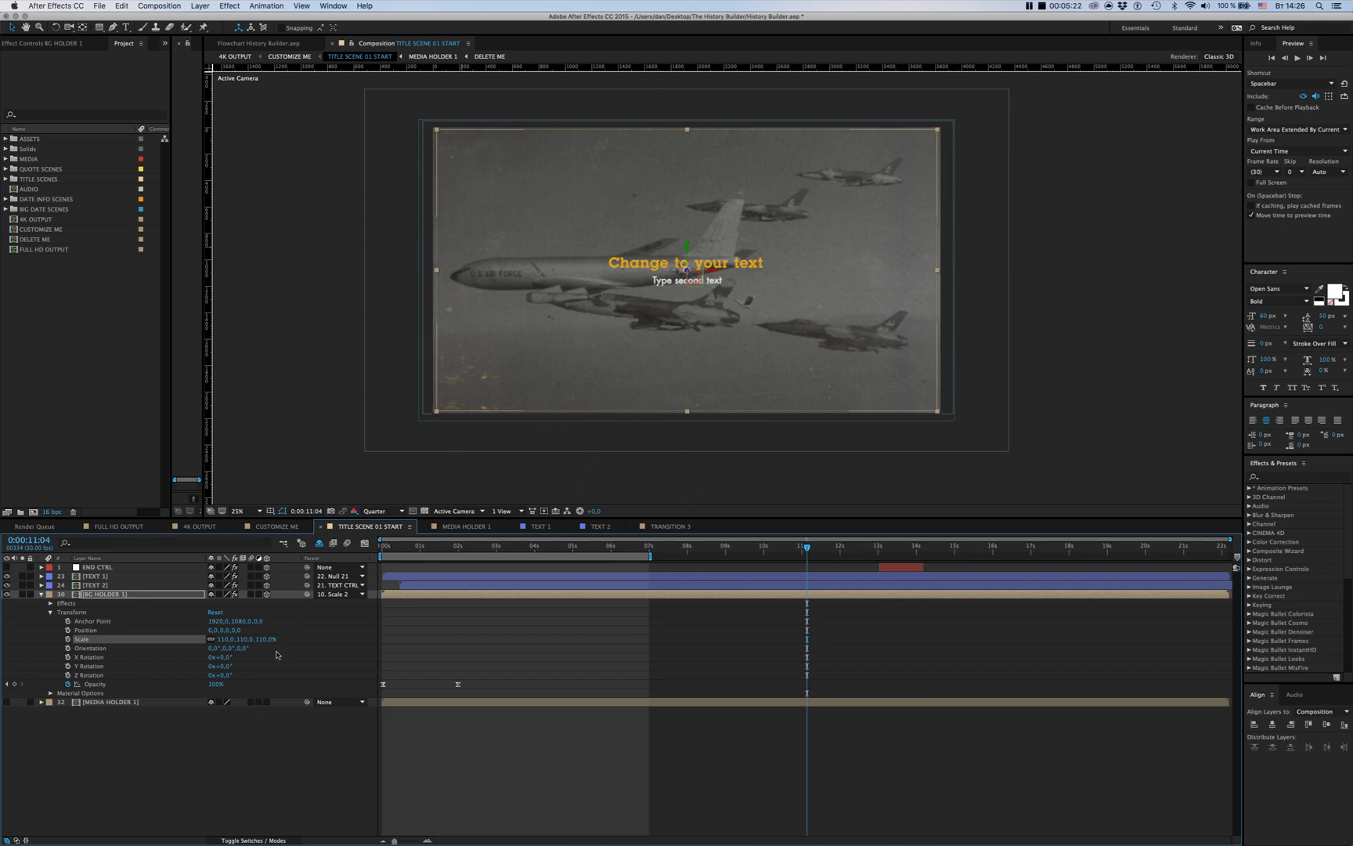
{"action": "key", "text": "super+z"}
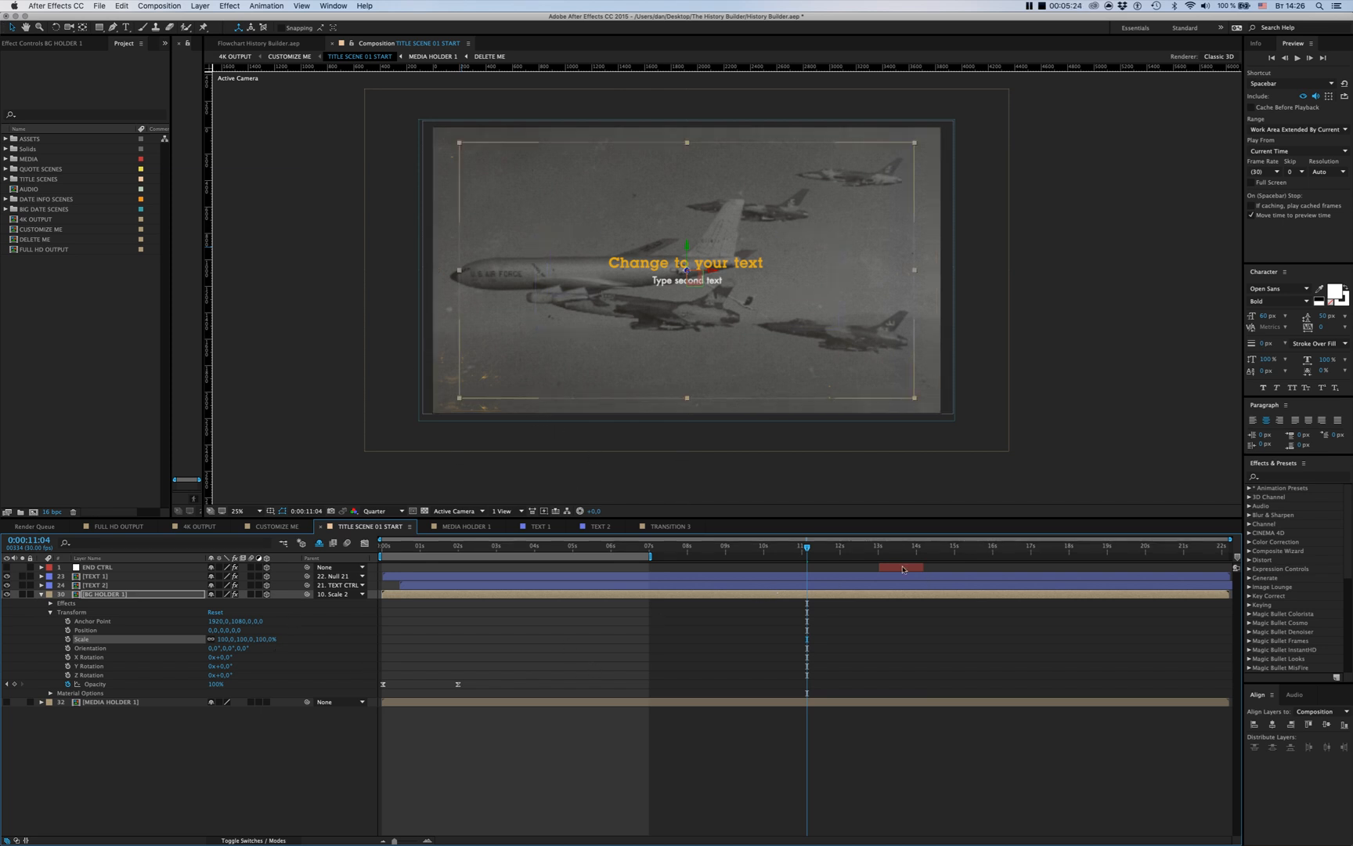
Move the END CTRL layer to start at 0:00:06:00 in TITLE SCENE 01 START
{"action": "left_click", "coordinate": [613, 547]}
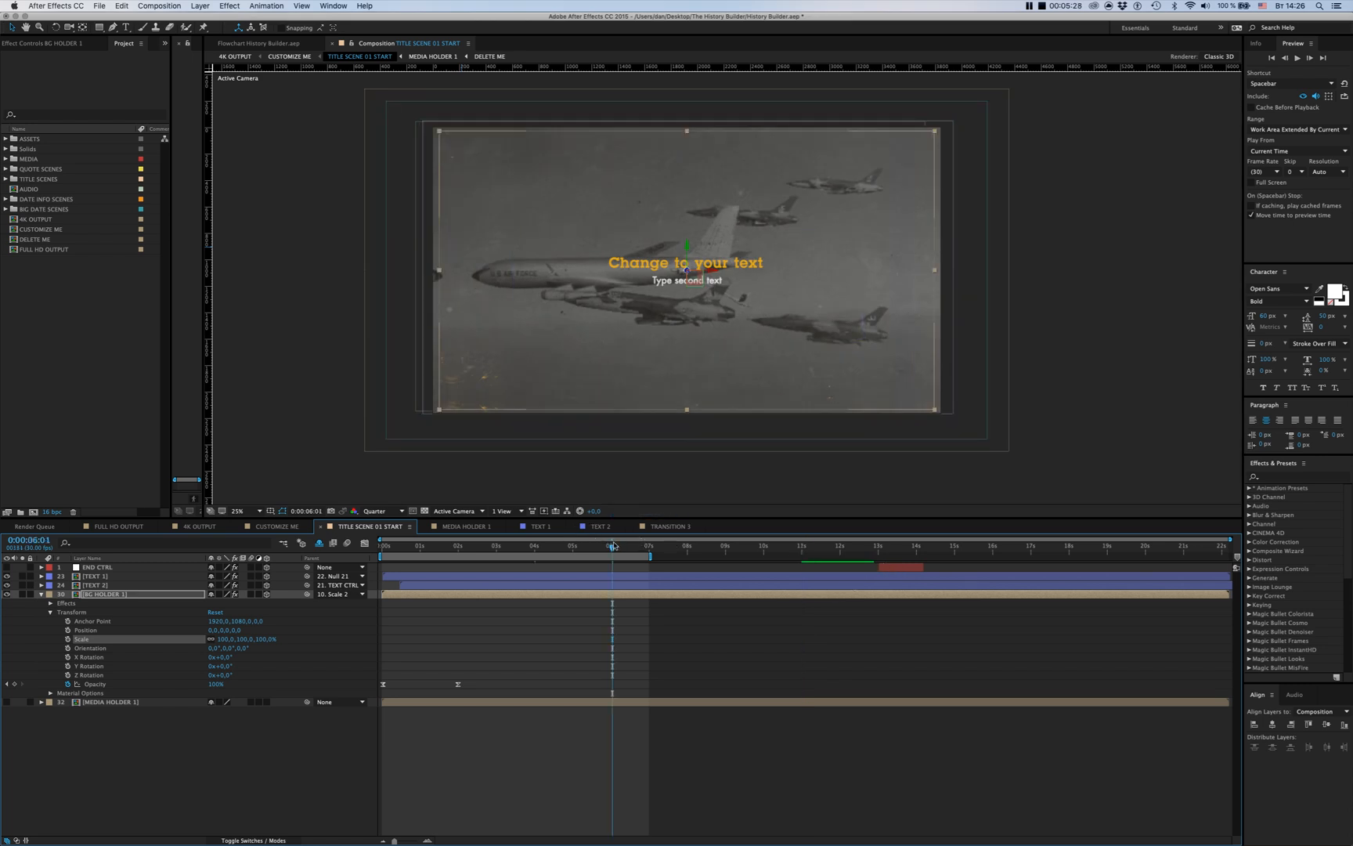
{"action": "left_click", "coordinate": [611, 548]}
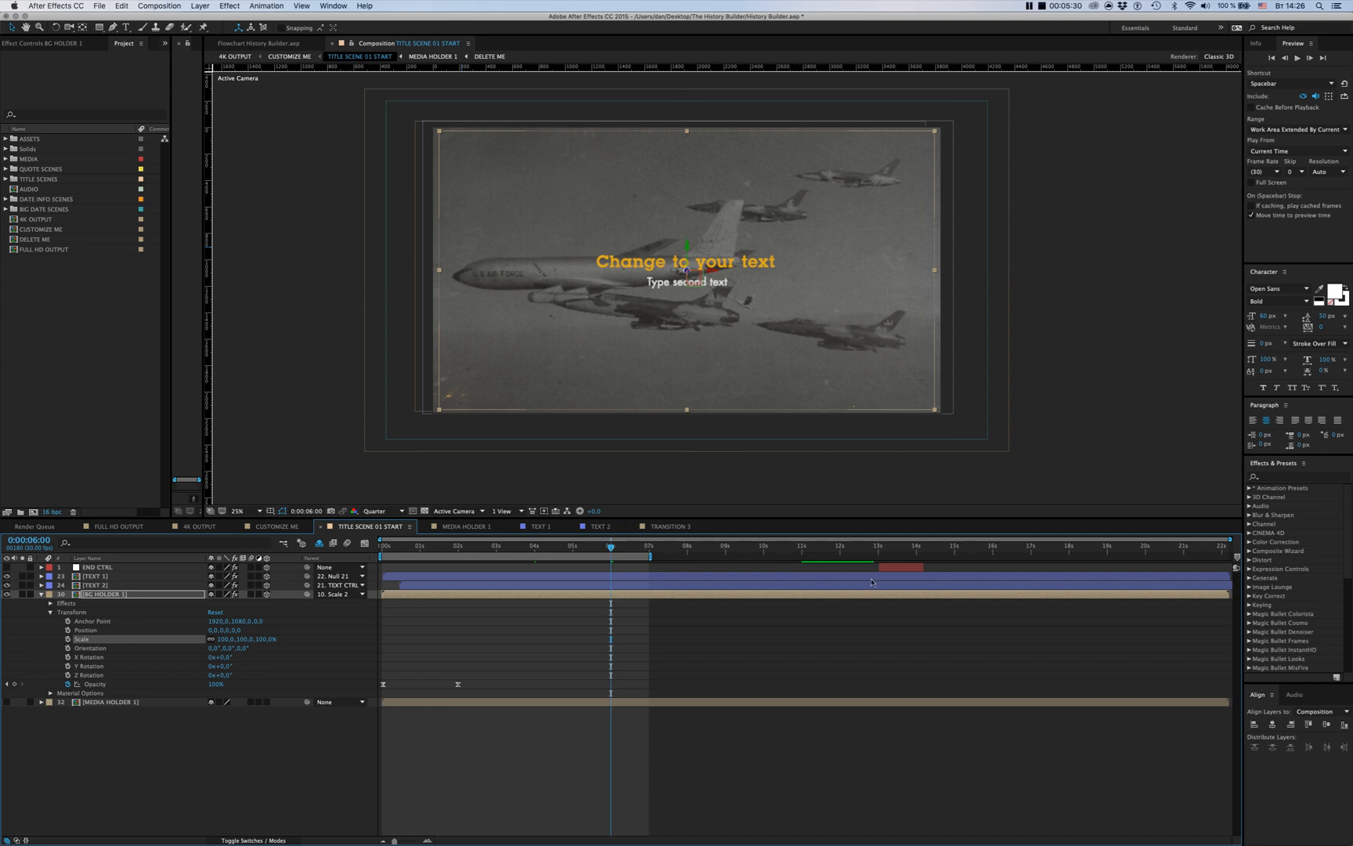
{"action": "left_click", "coordinate": [905, 569]}
{"action": "key", "text": "bracketleft"}
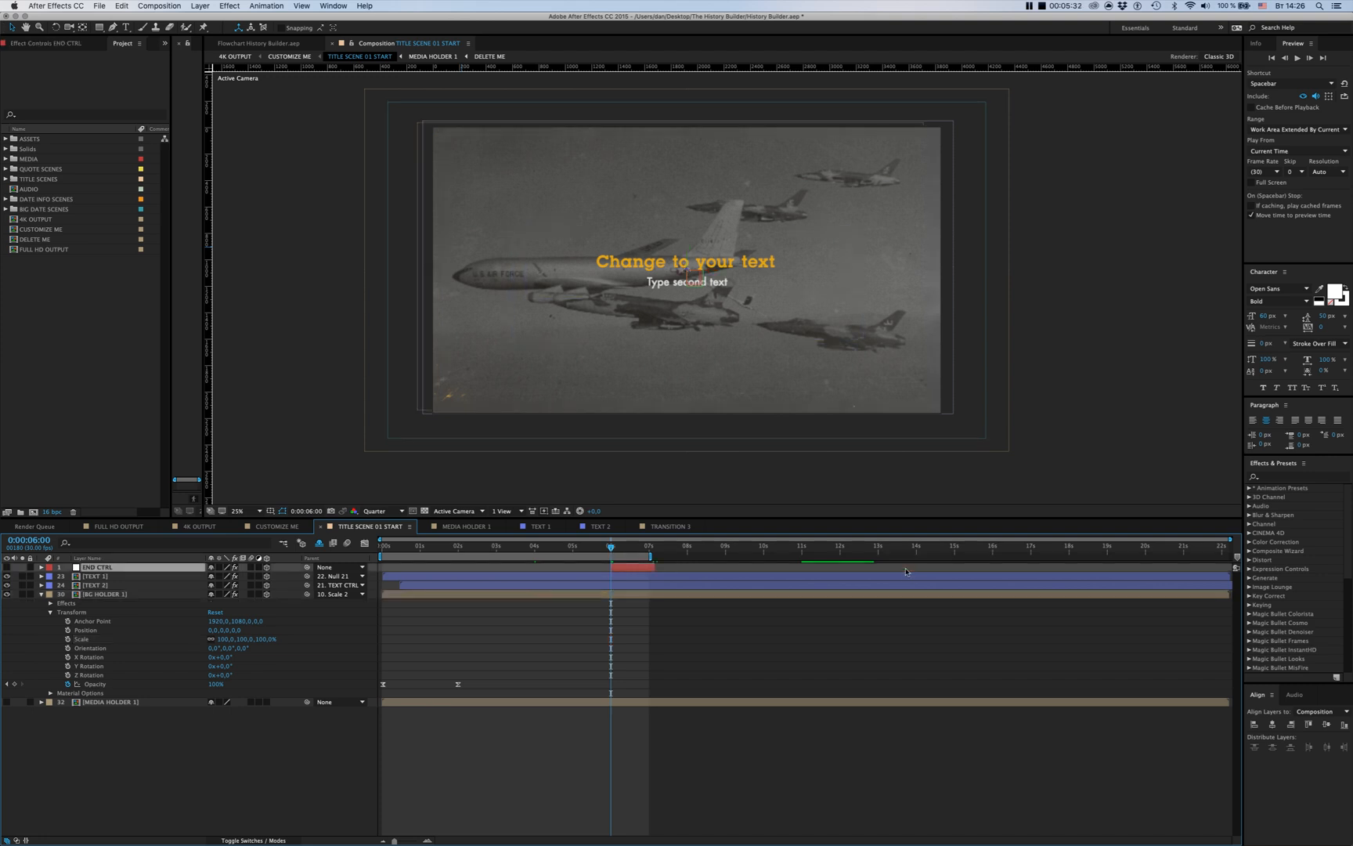
In CUSTOMIZE ME, shift BIG DATE SCENE 01 through TITLE SCENE 01 to start at 6 seconds and extend TITLE SCENE 01 START to about 8 seconds
{"action": "left_click", "coordinate": [290, 57]}
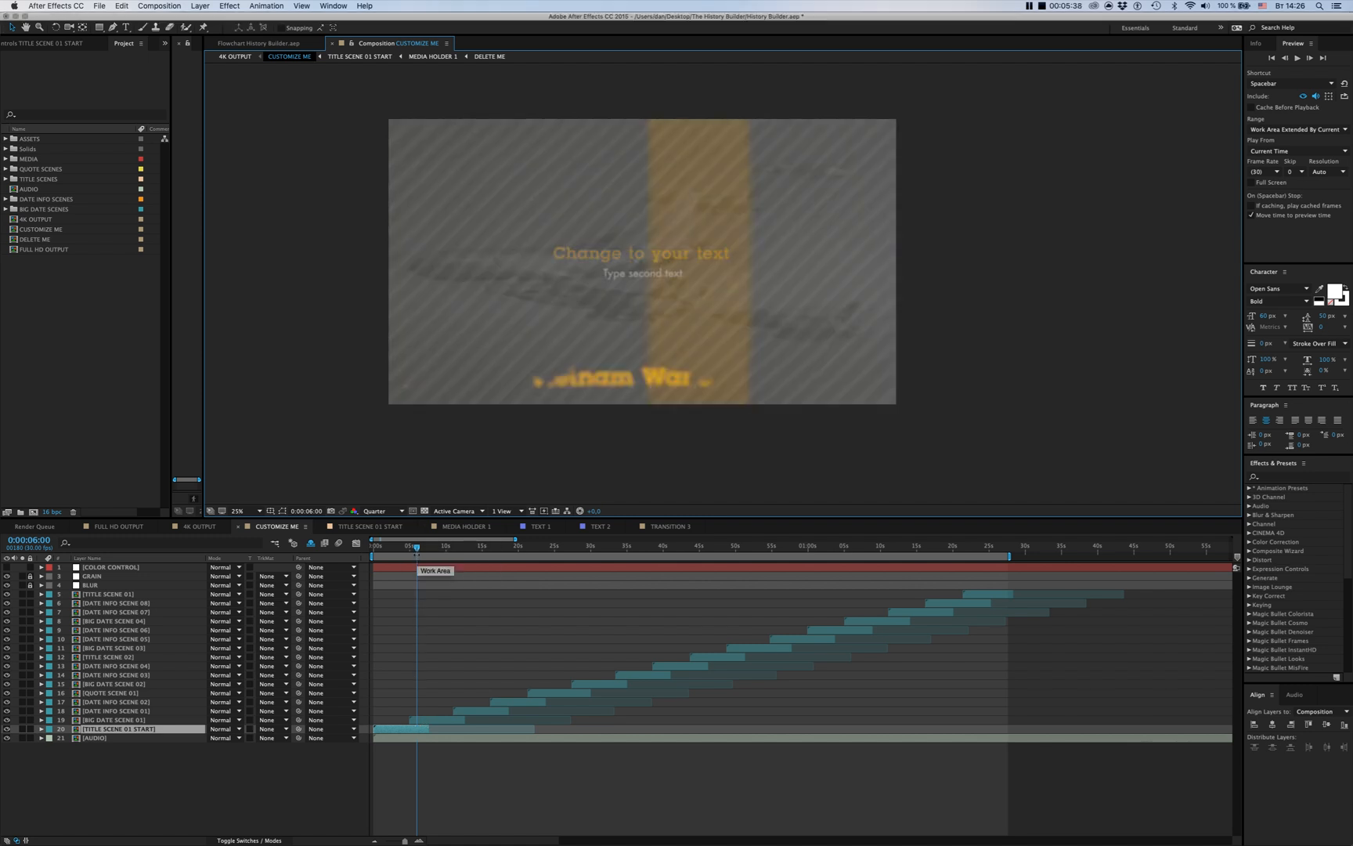
{"action": "double_click", "coordinate": [419, 734]}
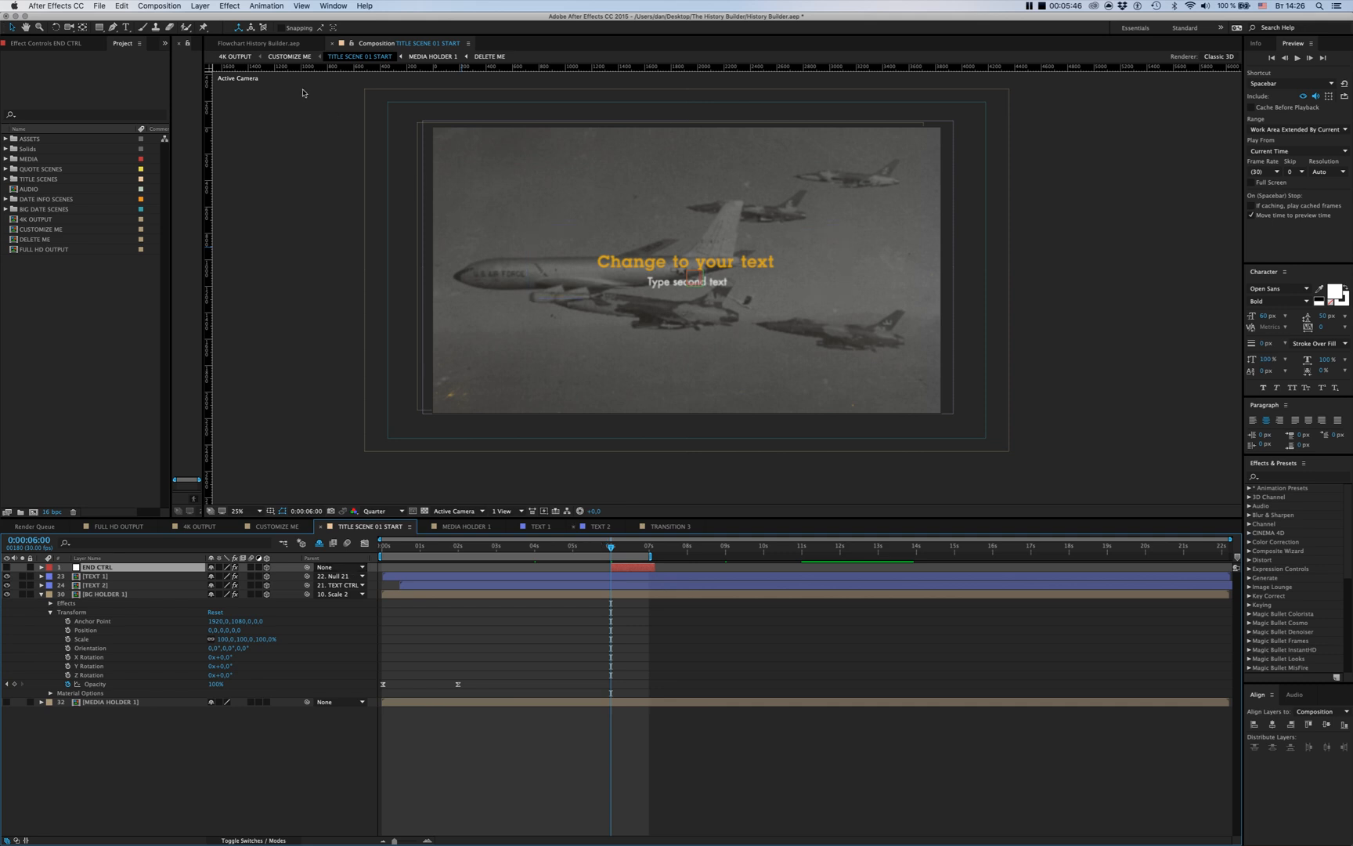
{"action": "left_click", "coordinate": [289, 56]}
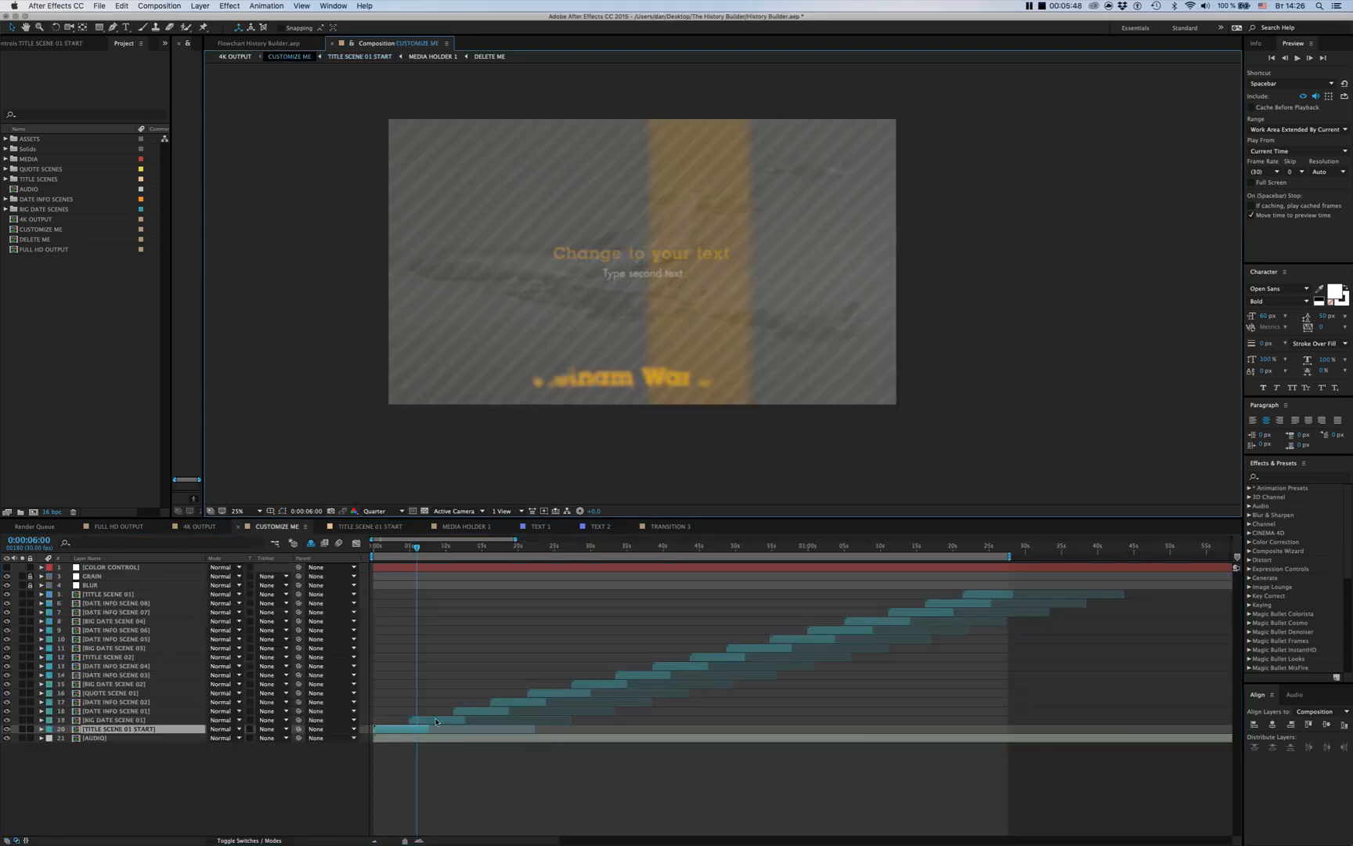
{"action": "left_click", "coordinate": [437, 721]}
{"action": "left_click", "coordinate": [987, 595], "text": "shift"}
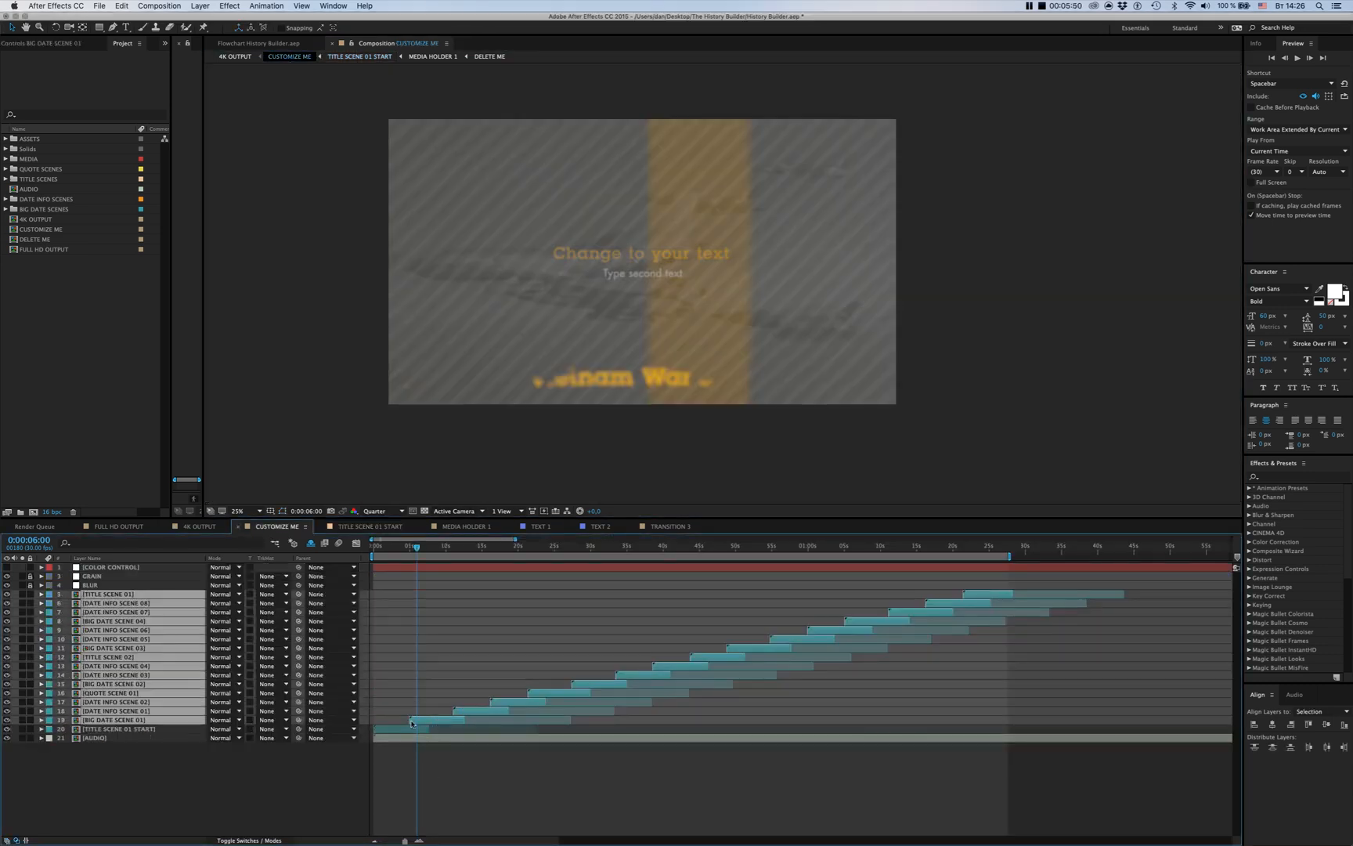
{"action": "left_click_drag", "start_coordinate": [423, 721], "coordinate": [430, 722]}
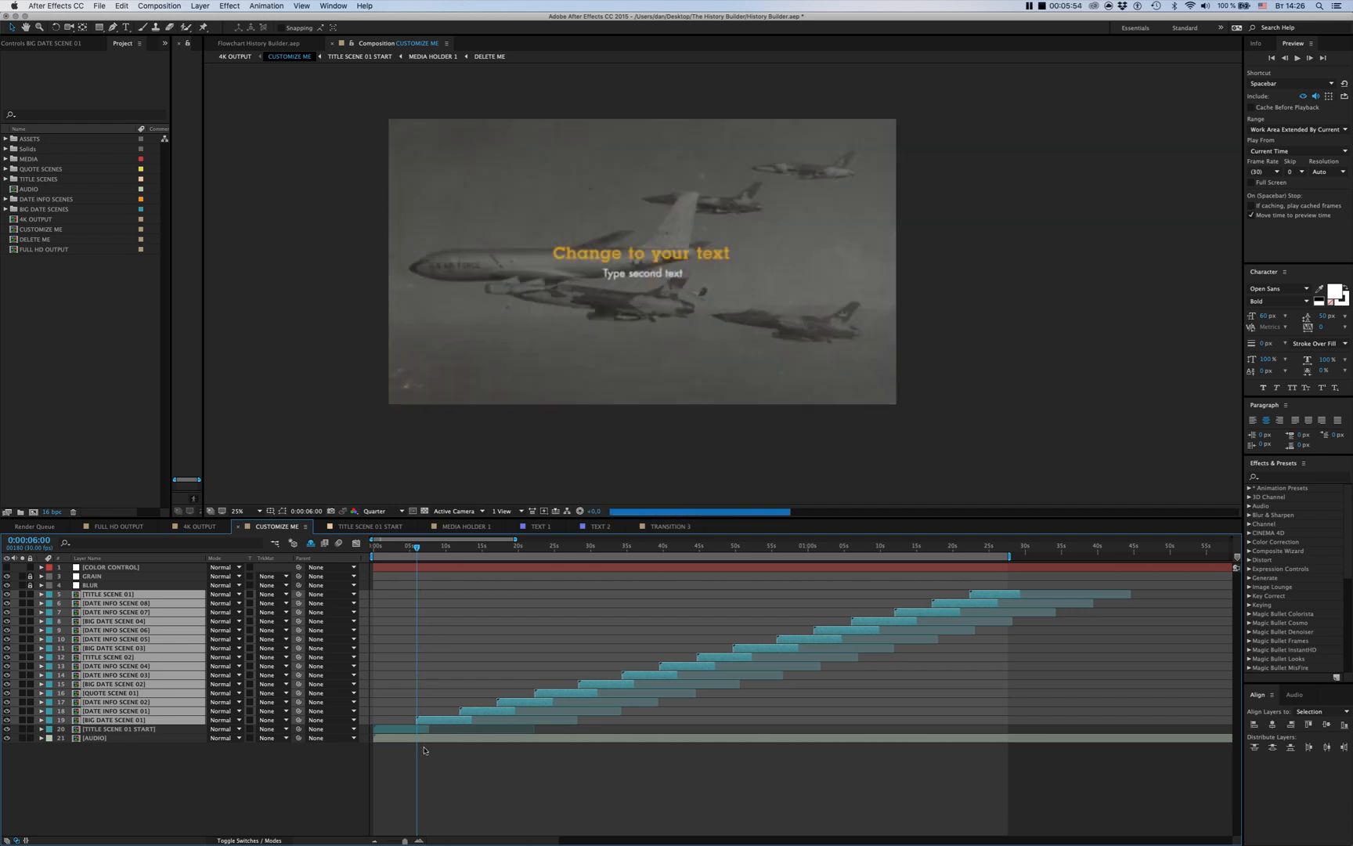
{"action": "left_click", "coordinate": [419, 841]}
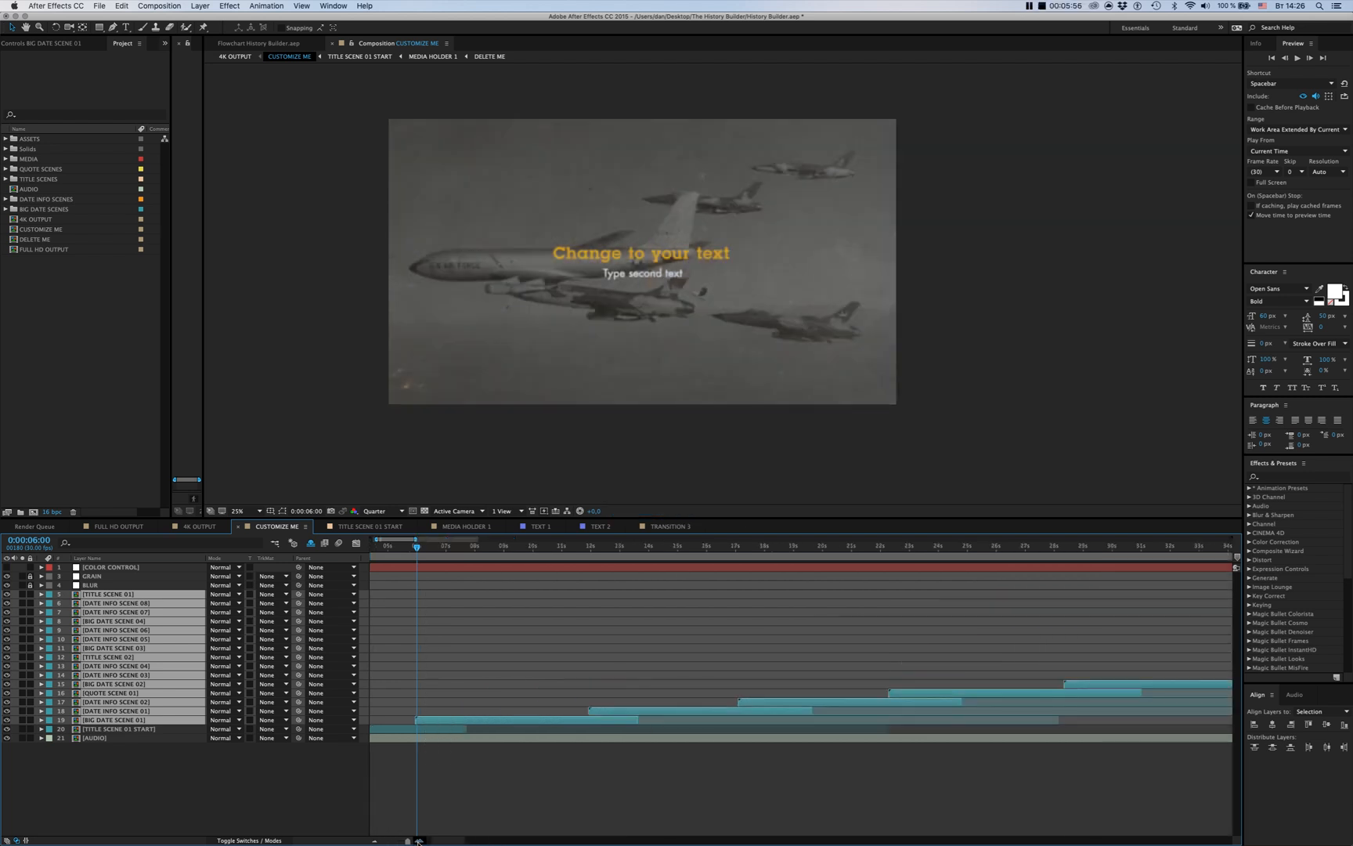
{"action": "left_click_drag", "start_coordinate": [426, 721], "coordinate": [429, 722]}
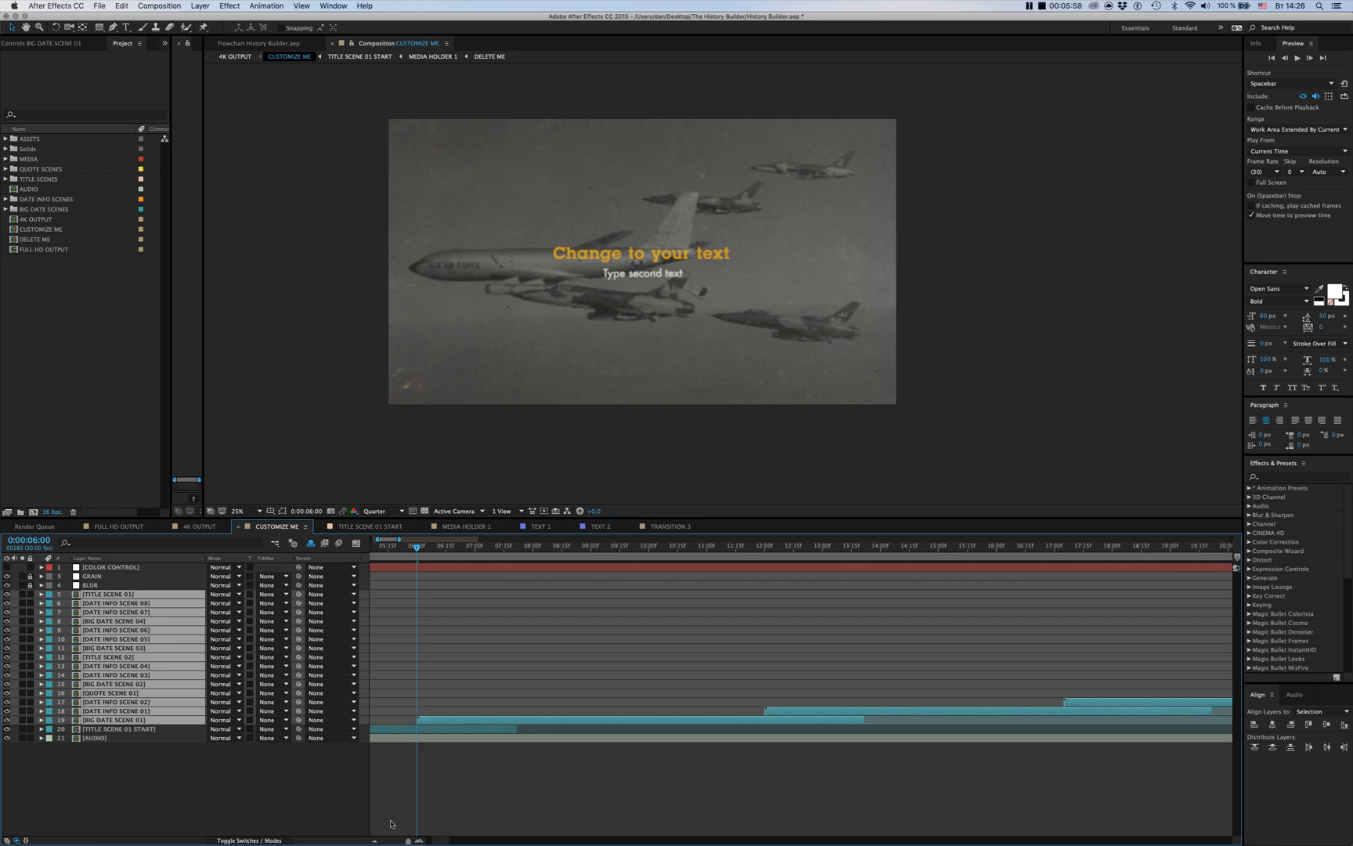
{"action": "left_click", "coordinate": [374, 840]}
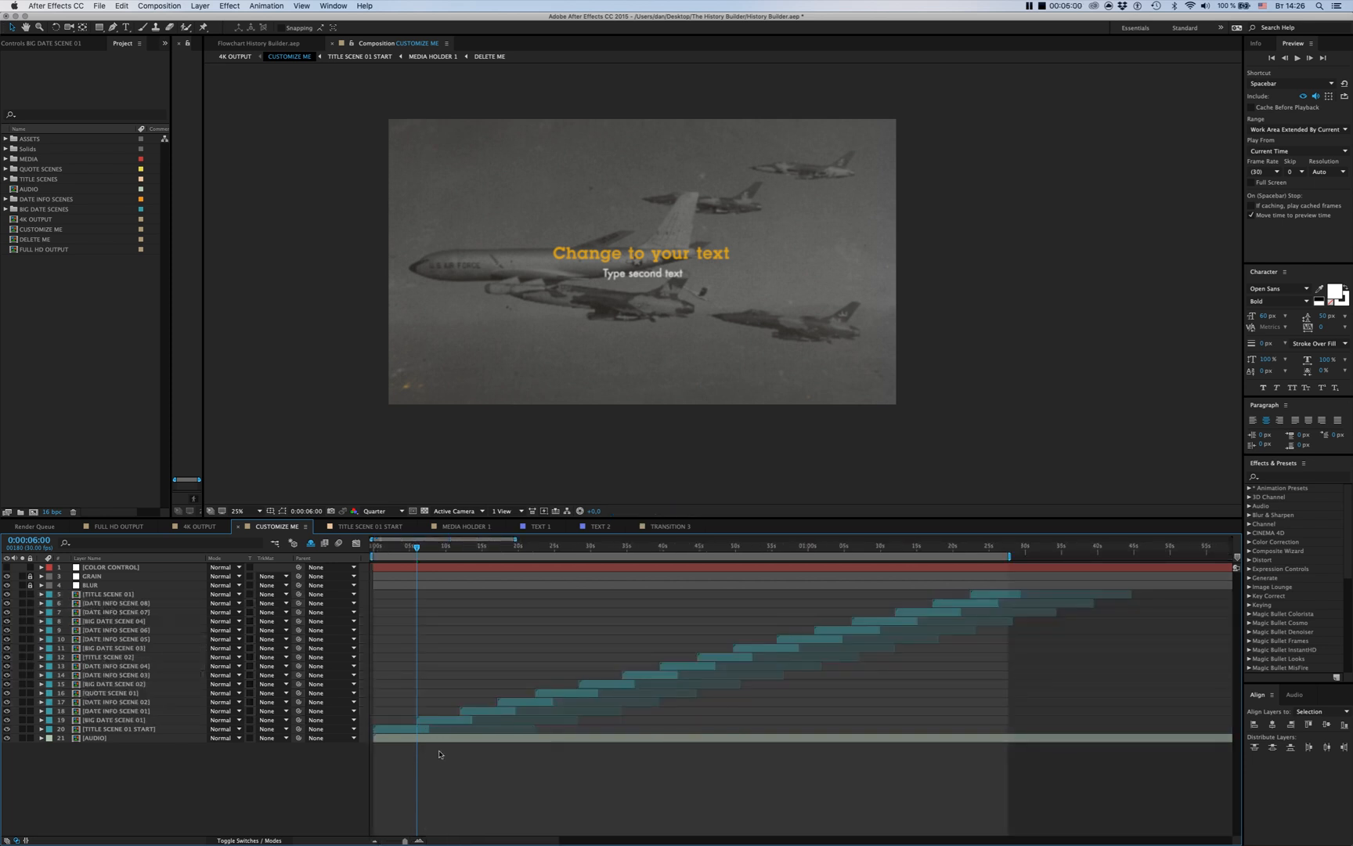
{"action": "left_click", "coordinate": [428, 728]}
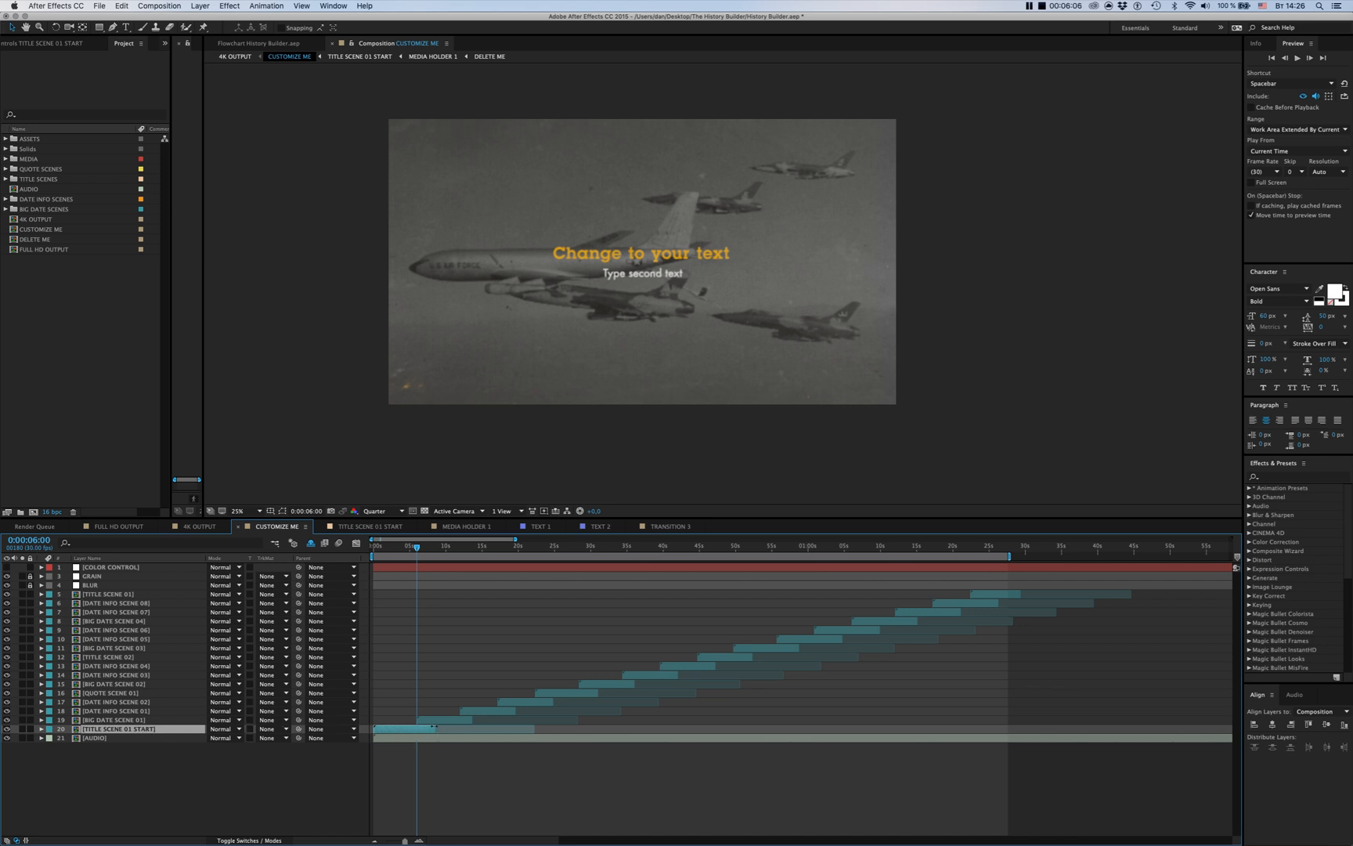
Open the BIG DATE SCENE 01 composition, and from it the DATE 1 composition, at about 5 seconds
{"action": "left_click", "coordinate": [434, 721]}
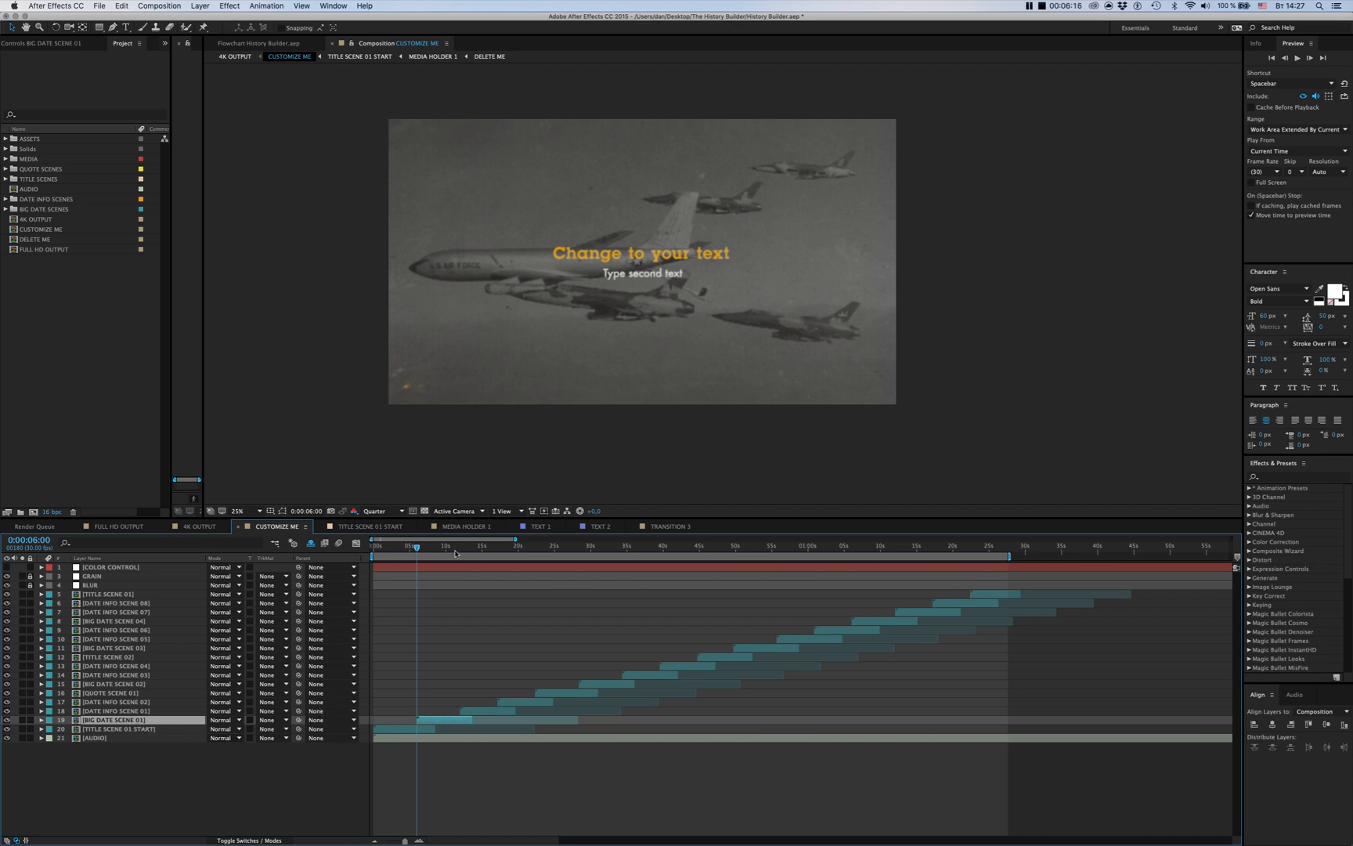
{"action": "double_click", "coordinate": [453, 723]}
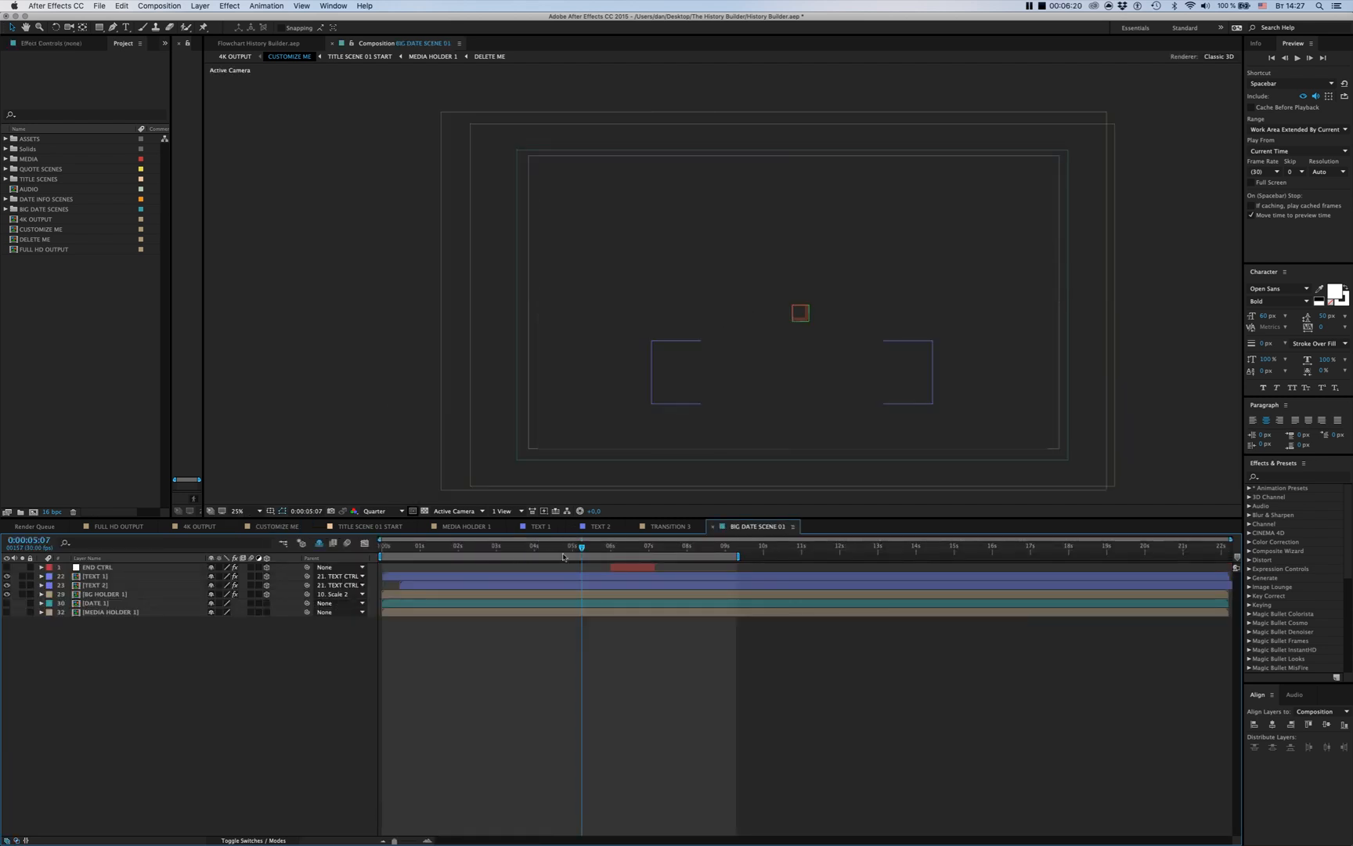
{"action": "left_click", "coordinate": [93, 603]}
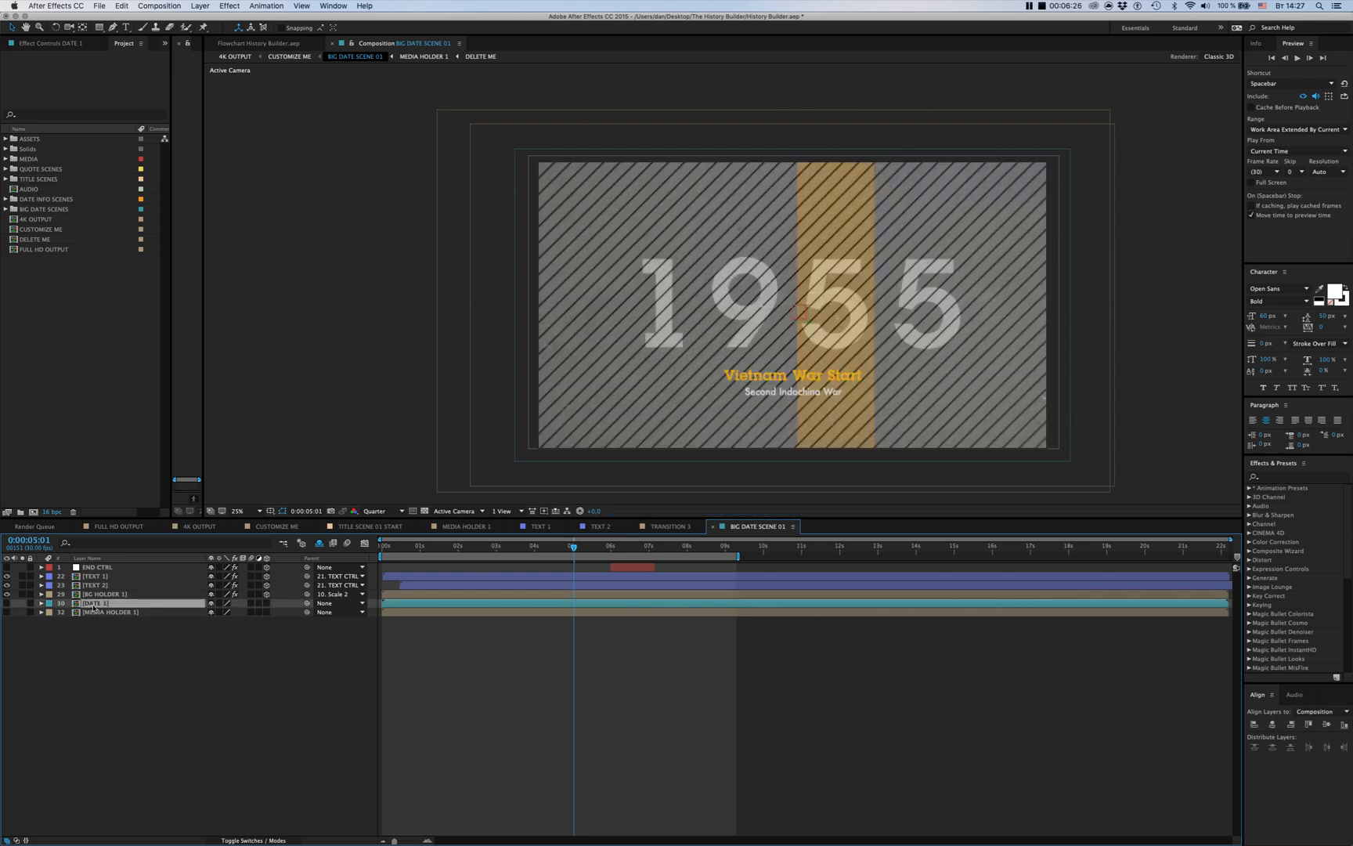
{"action": "double_click", "coordinate": [94, 603]}
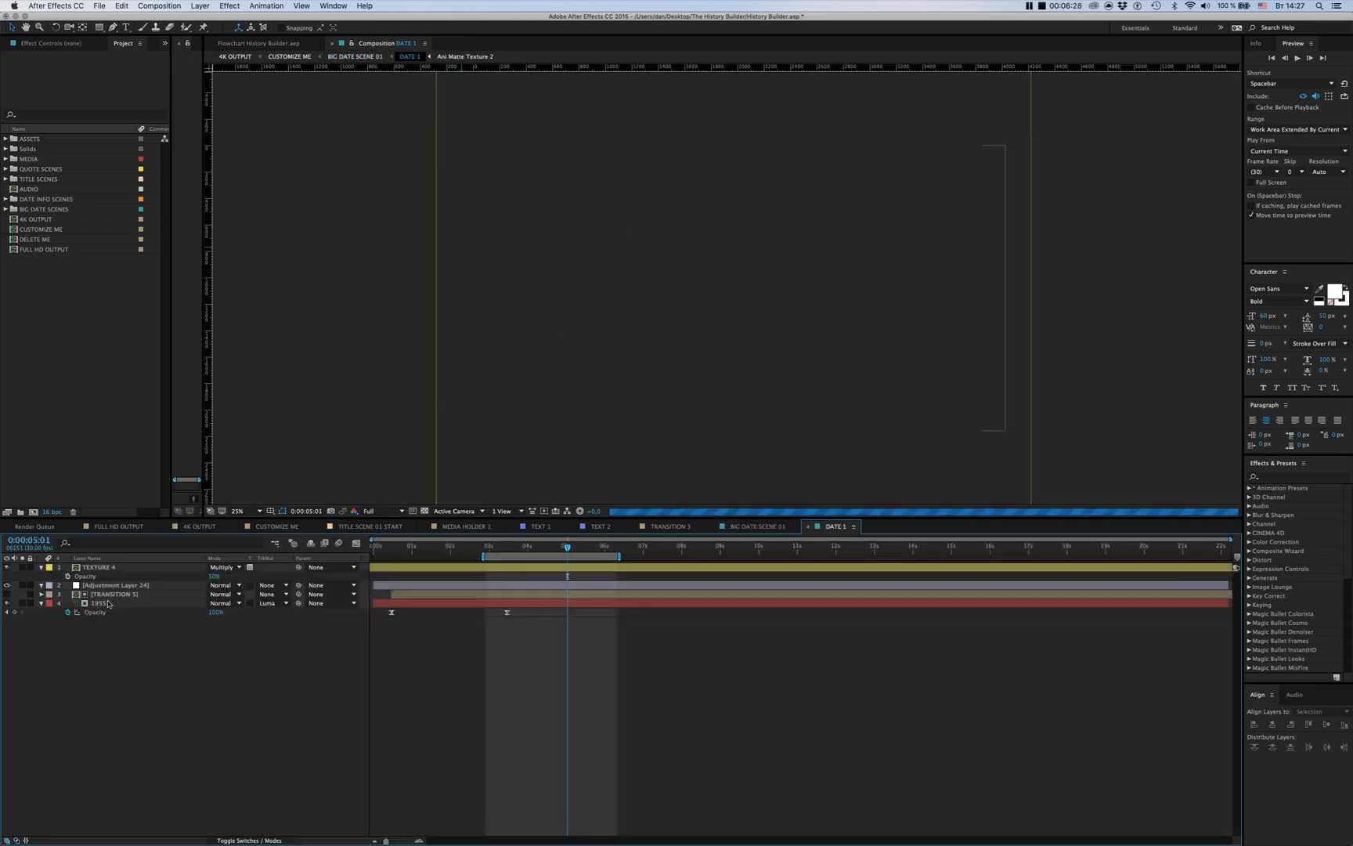
Change the year text in the DATE 1 composition to 1911
{"action": "left_click", "coordinate": [154, 605]}
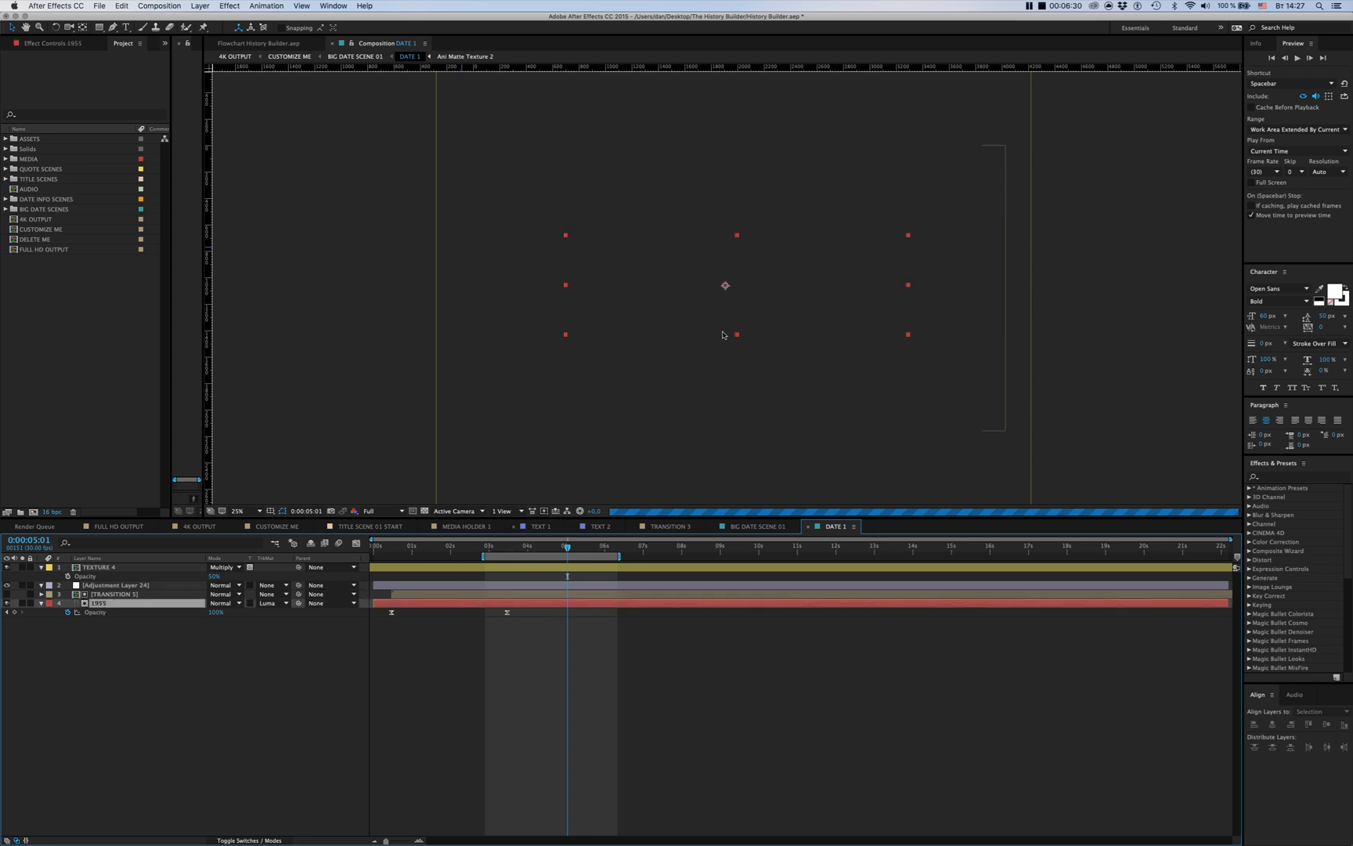
{"action": "left_click", "coordinate": [40, 606]}
{"action": "double_click", "coordinate": [766, 311]}
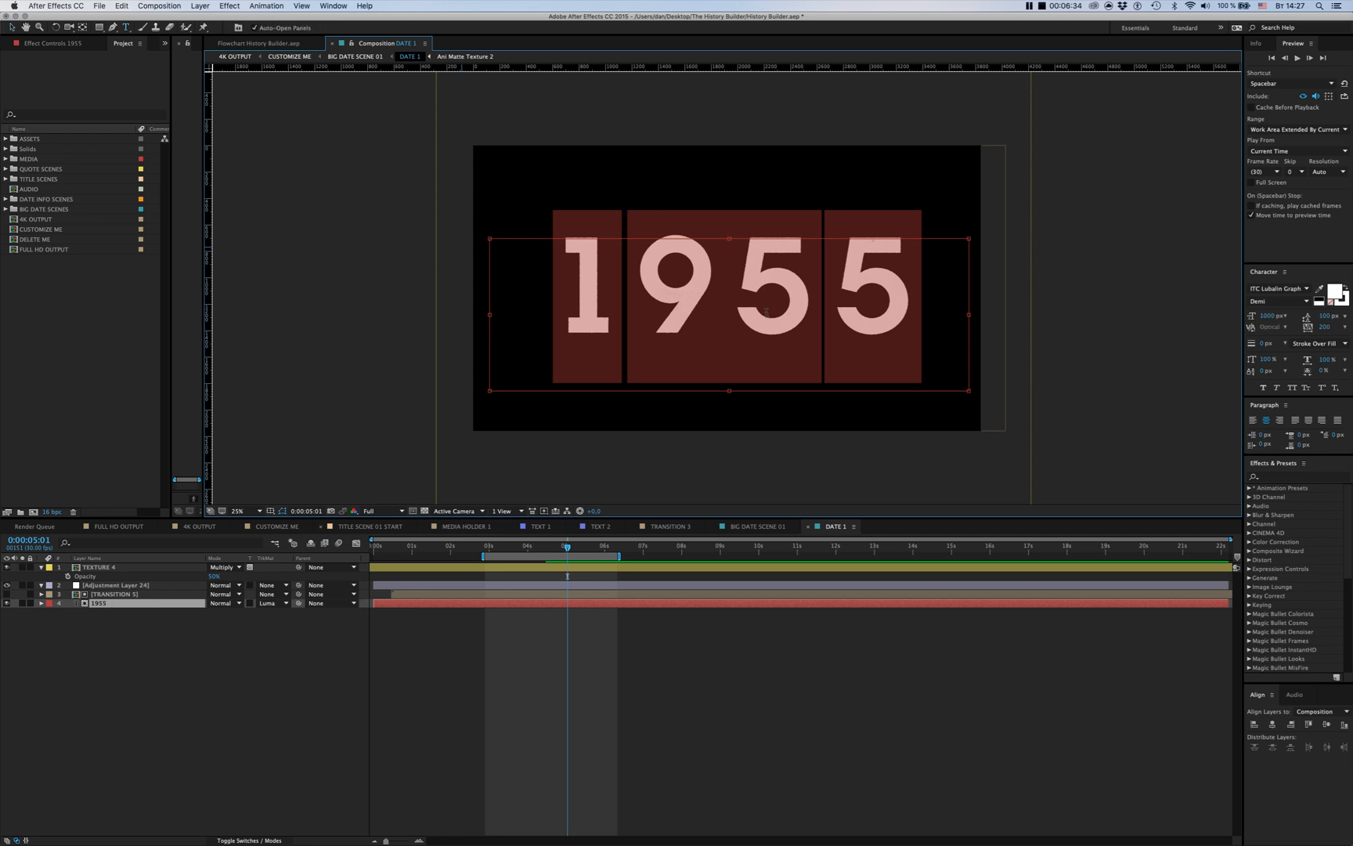
{"action": "left_click", "coordinate": [764, 308]}
{"action": "left_click_drag", "start_coordinate": [930, 301], "coordinate": [762, 297]}
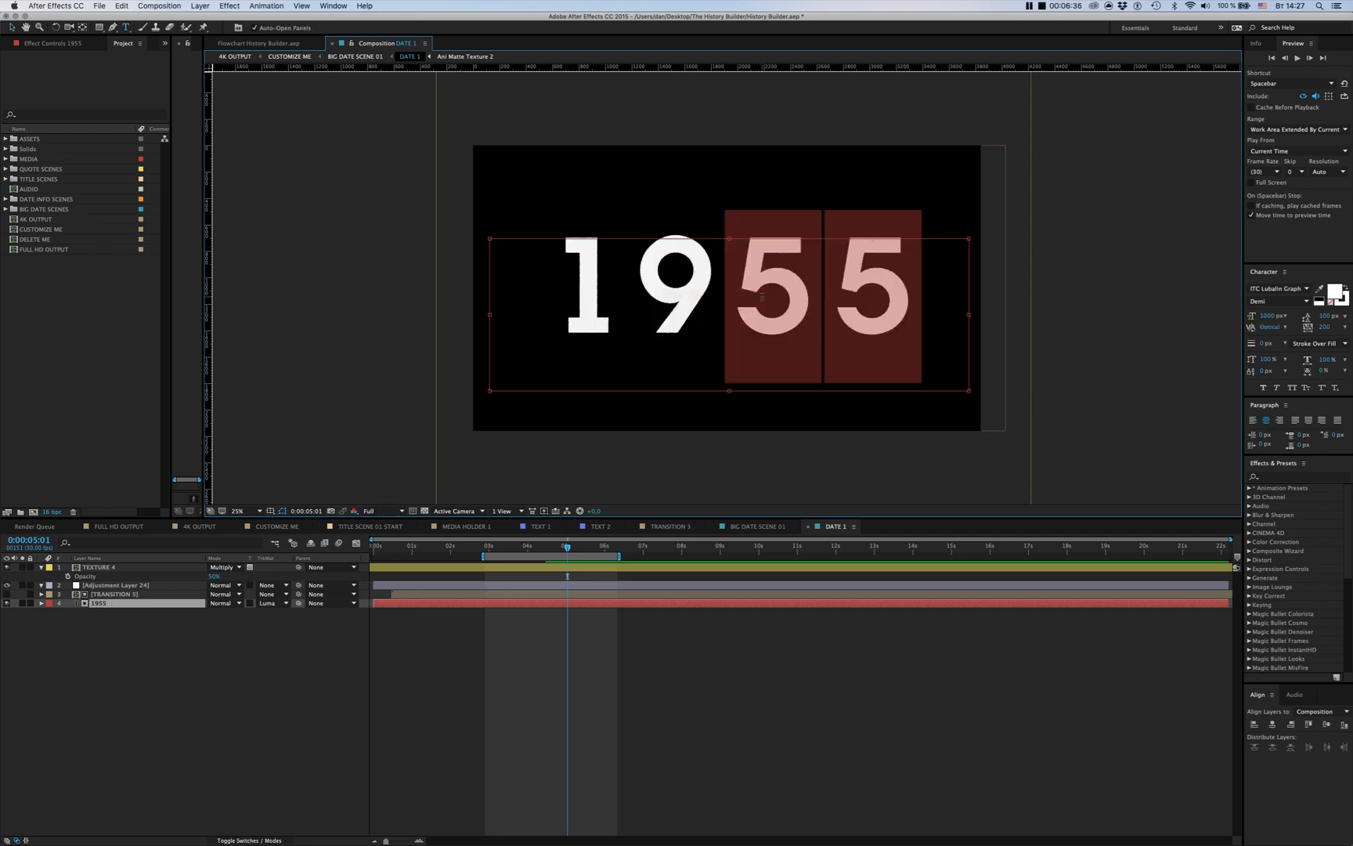
{"action": "type", "text": "11"}
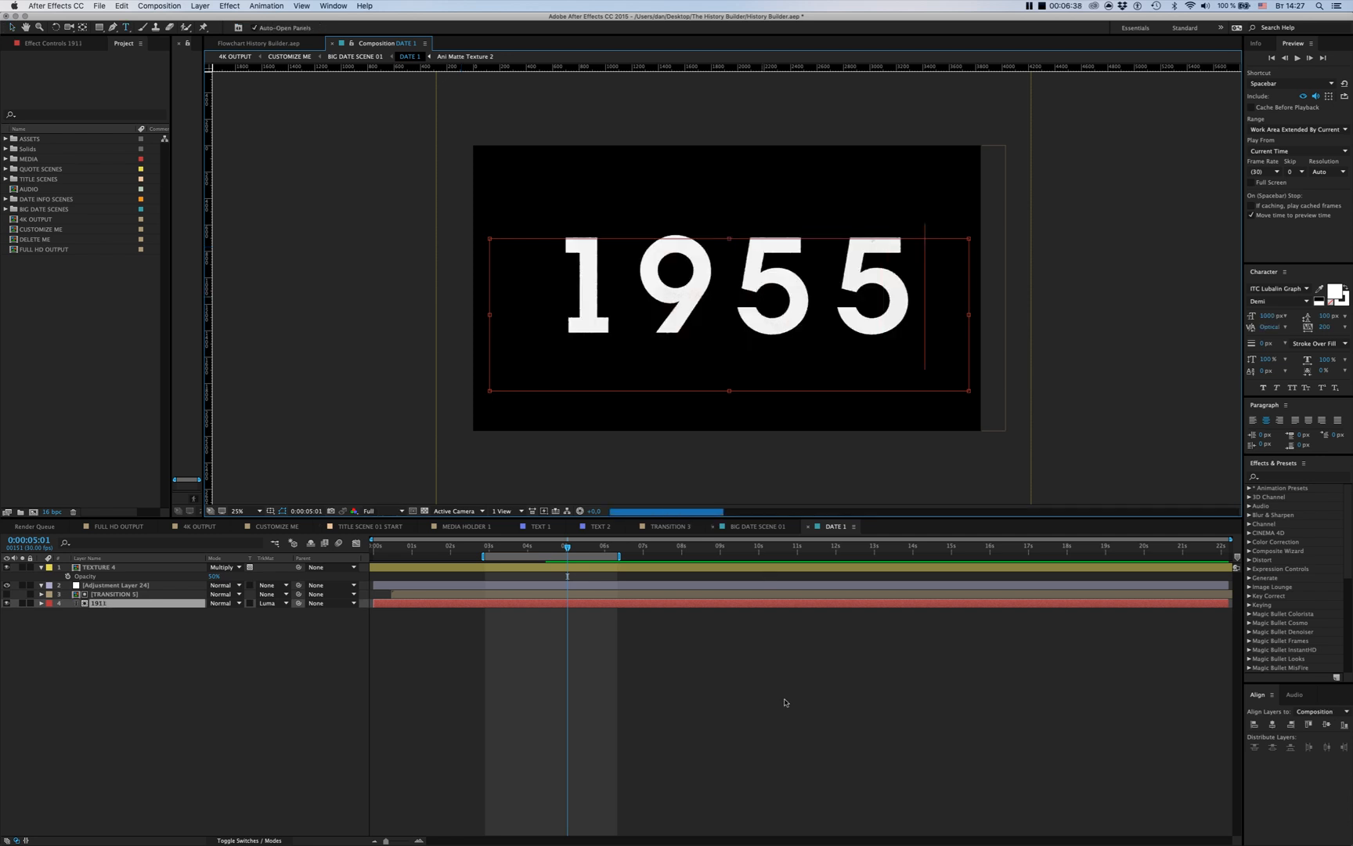
{"action": "left_click", "coordinate": [629, 666]}
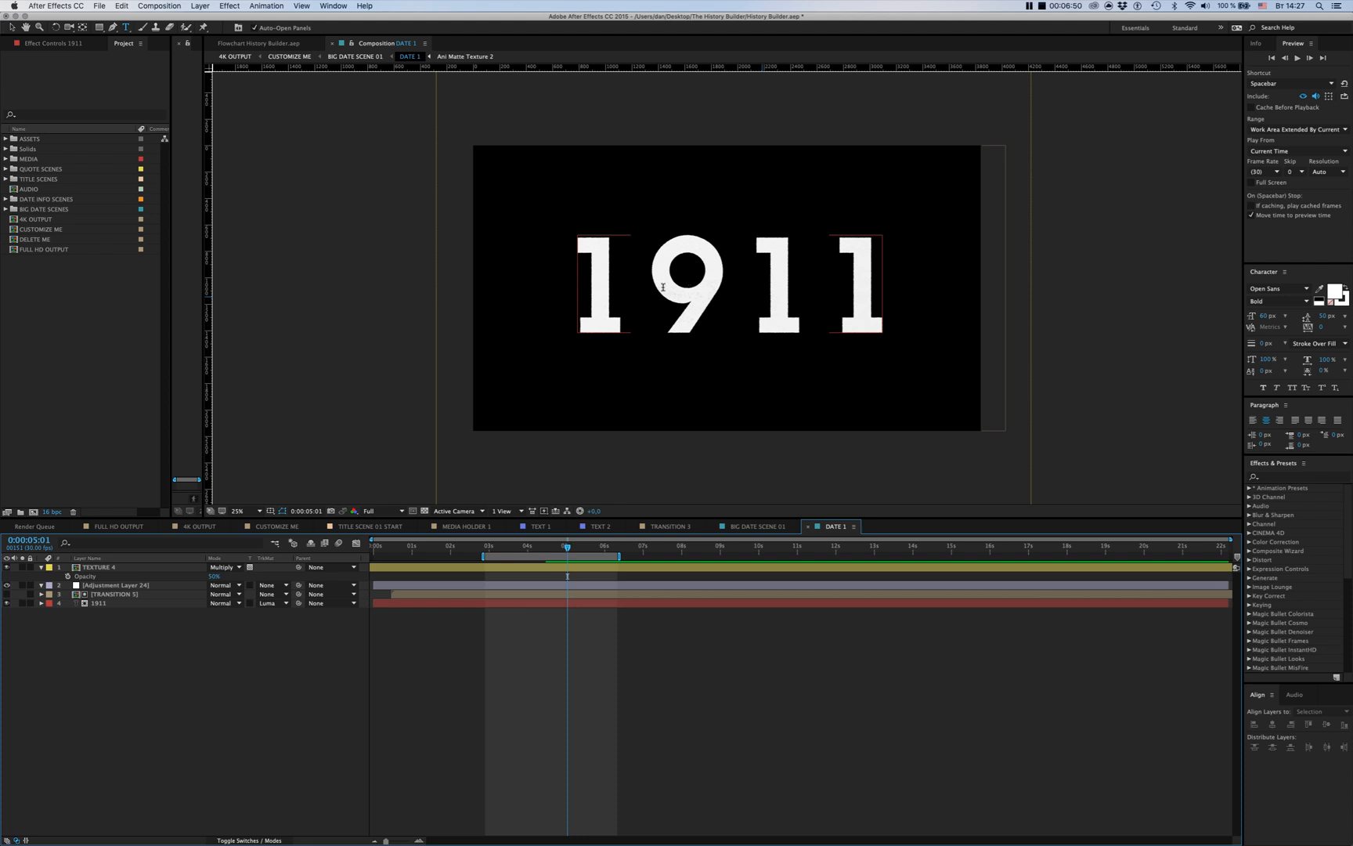
Return to BIG DATE SCENE 01, open its BG HOLDER 1 composition and nudge the LINE layer to the right toward the third digit
{"action": "left_click", "coordinate": [356, 56]}
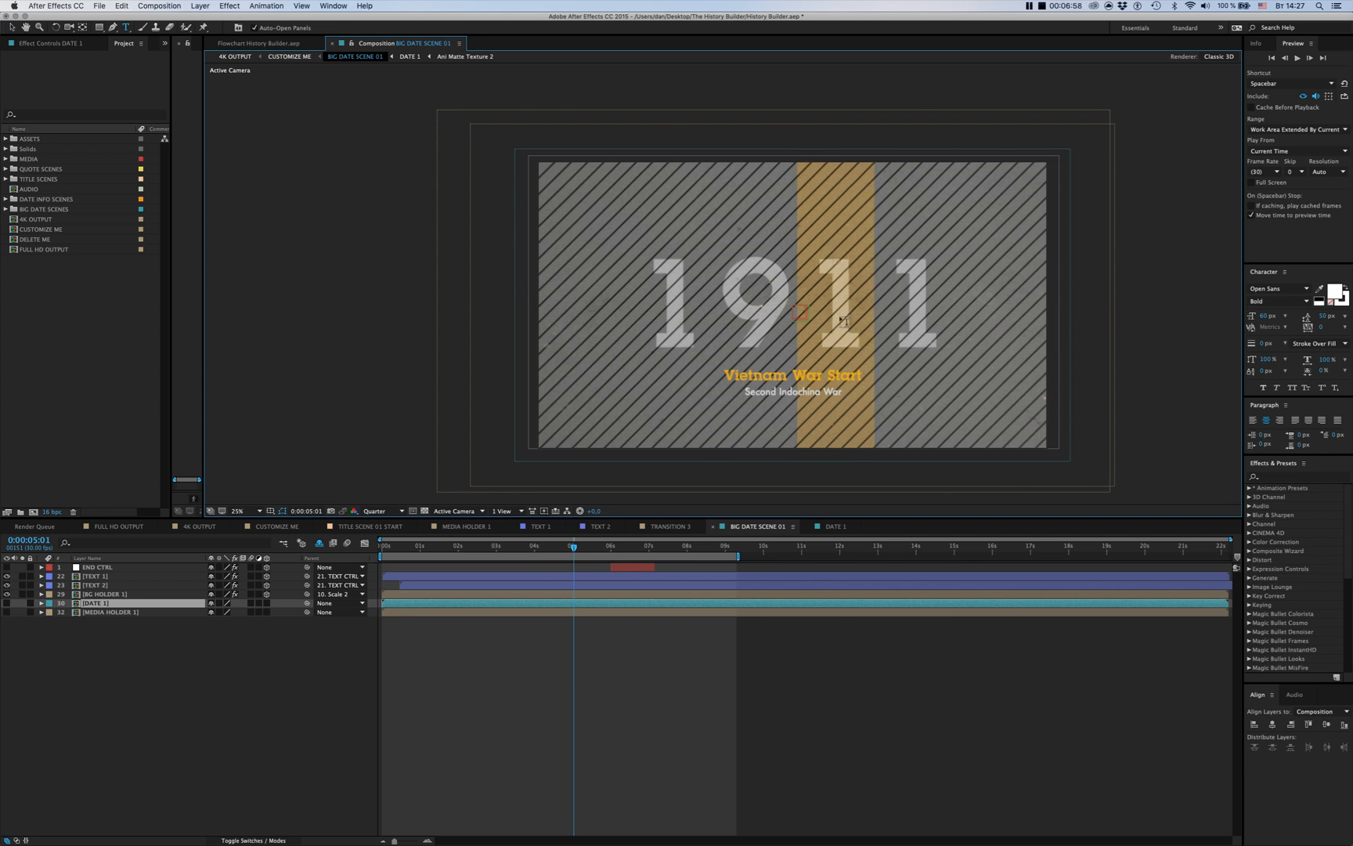
{"action": "double_click", "coordinate": [114, 595]}
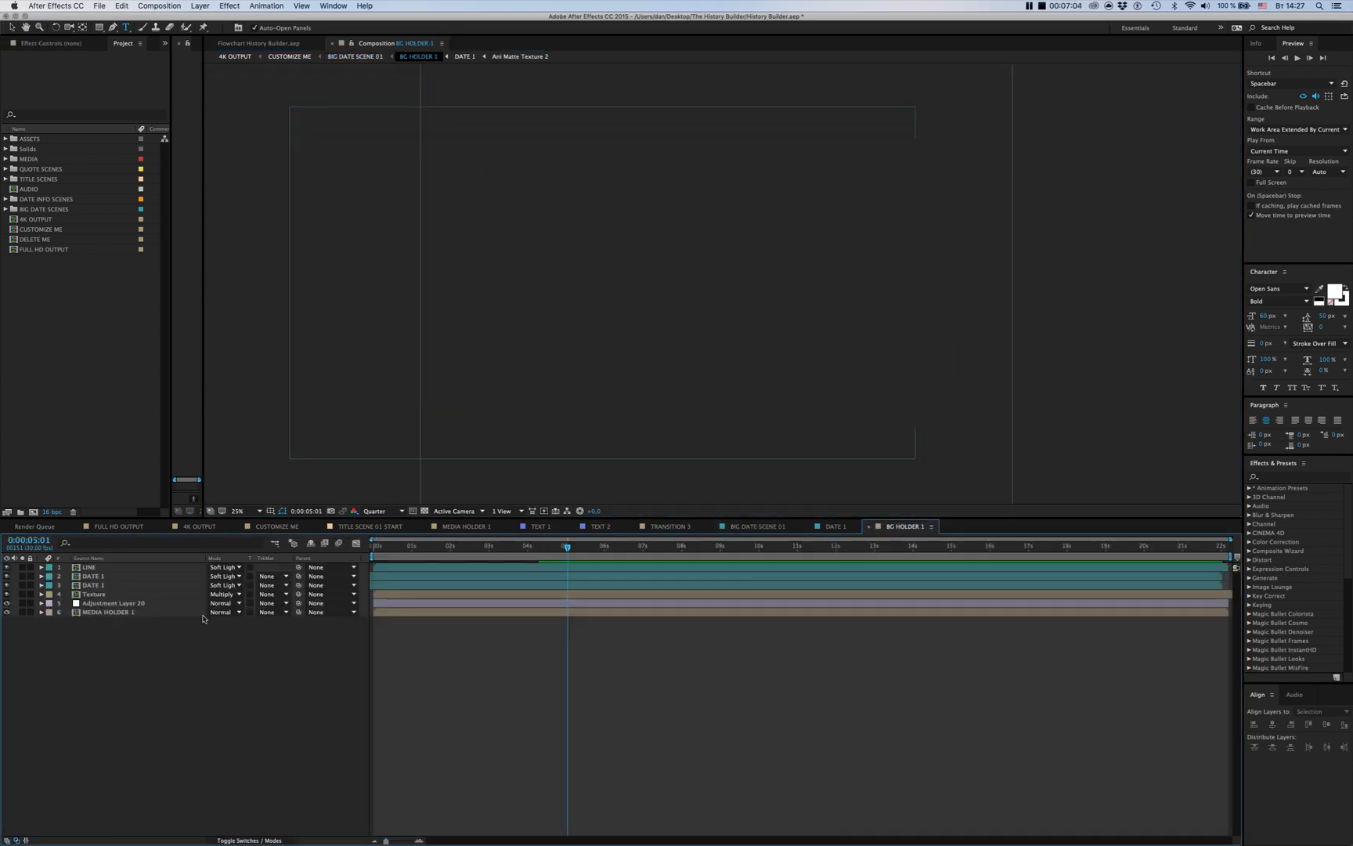
{"action": "left_click", "coordinate": [91, 568]}
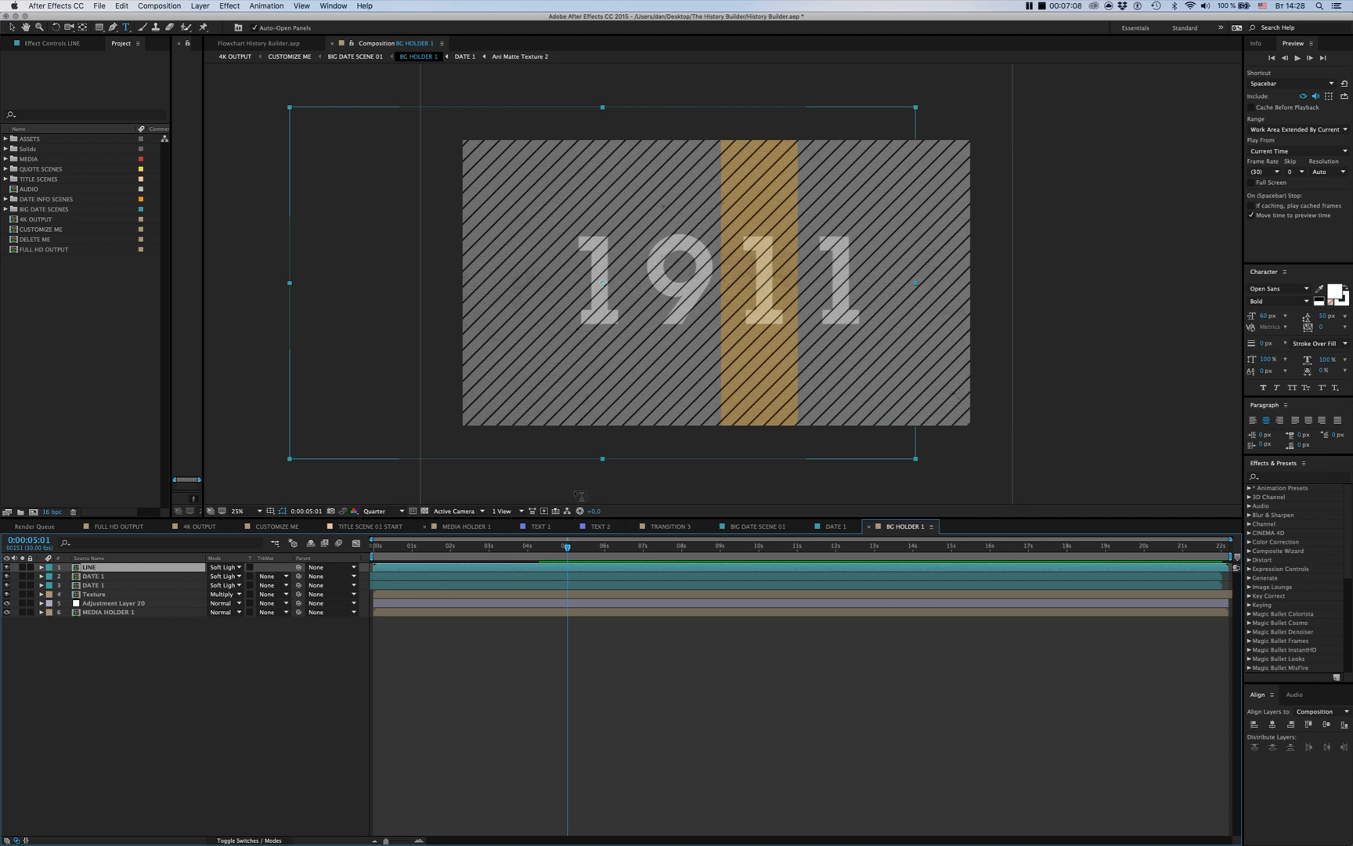
{"action": "key", "text": "Right"}
{"action": "key", "text": "Right"}
{"action": "key", "text": "Right"}
{"action": "key", "text": "Right"}
{"action": "key", "text": "Right"}
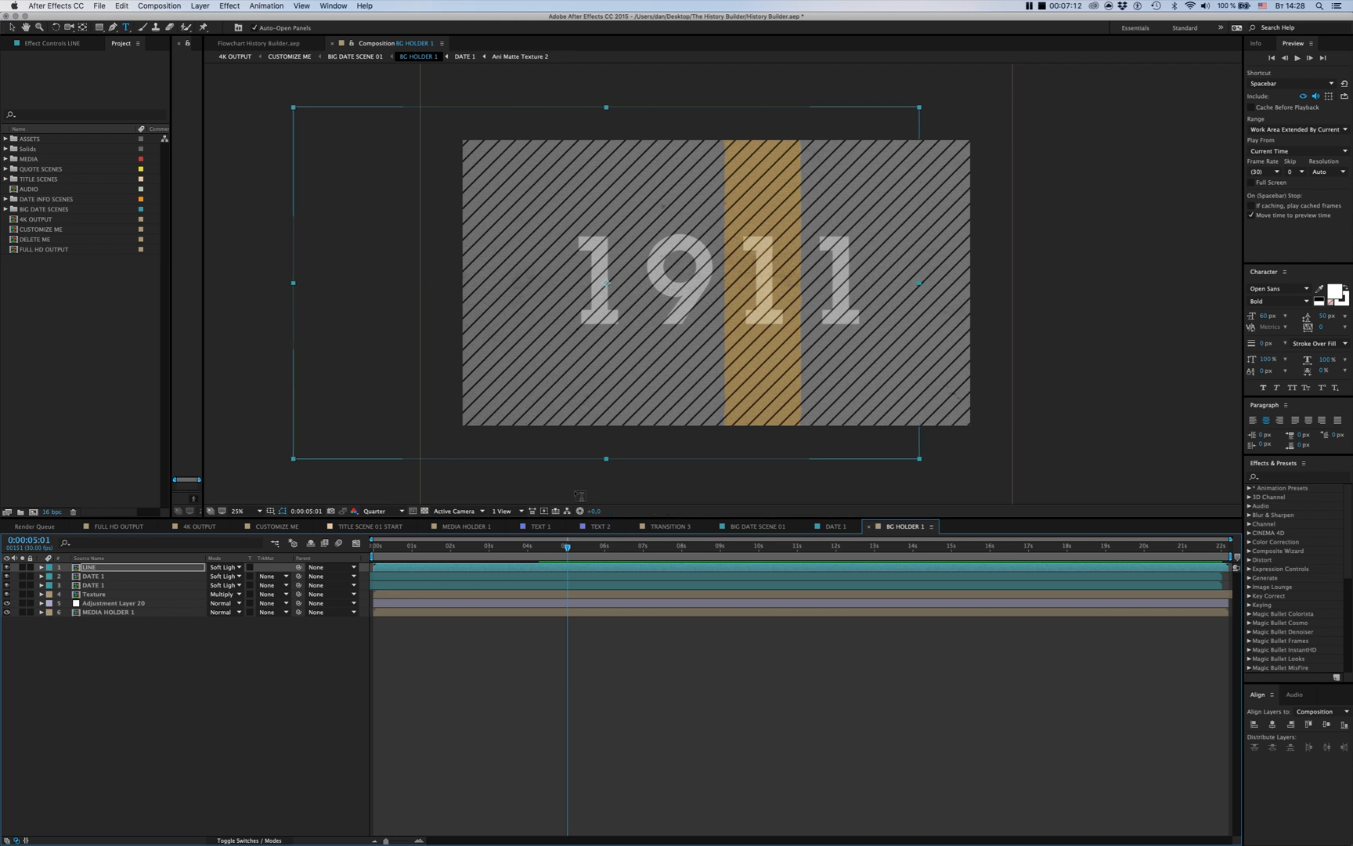
{"action": "key", "text": "Right"}
{"action": "key", "text": "Right"}
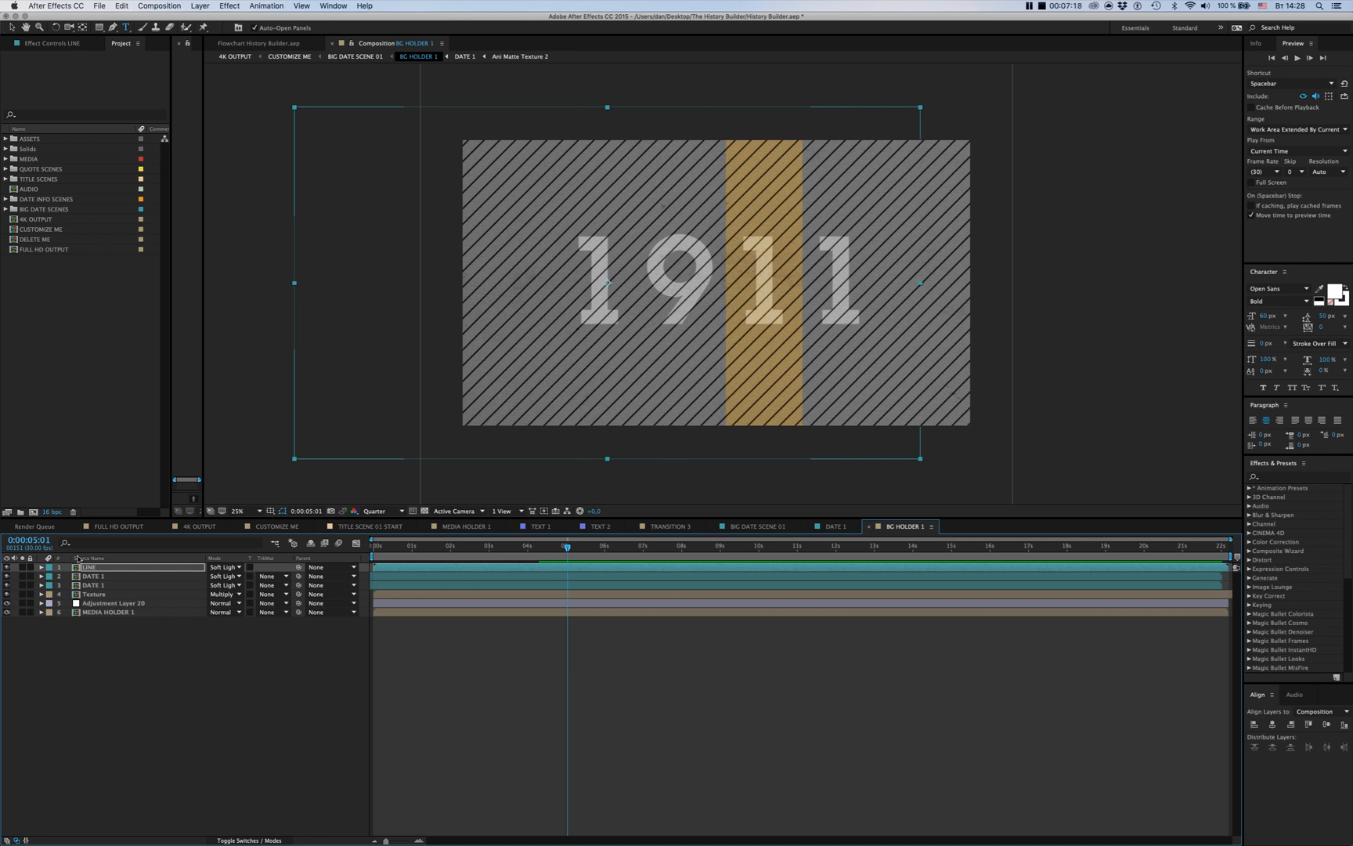
Adjust the LINE layer's Position to about 1076, 1080 in its transform properties
{"action": "left_click", "coordinate": [40, 567]}
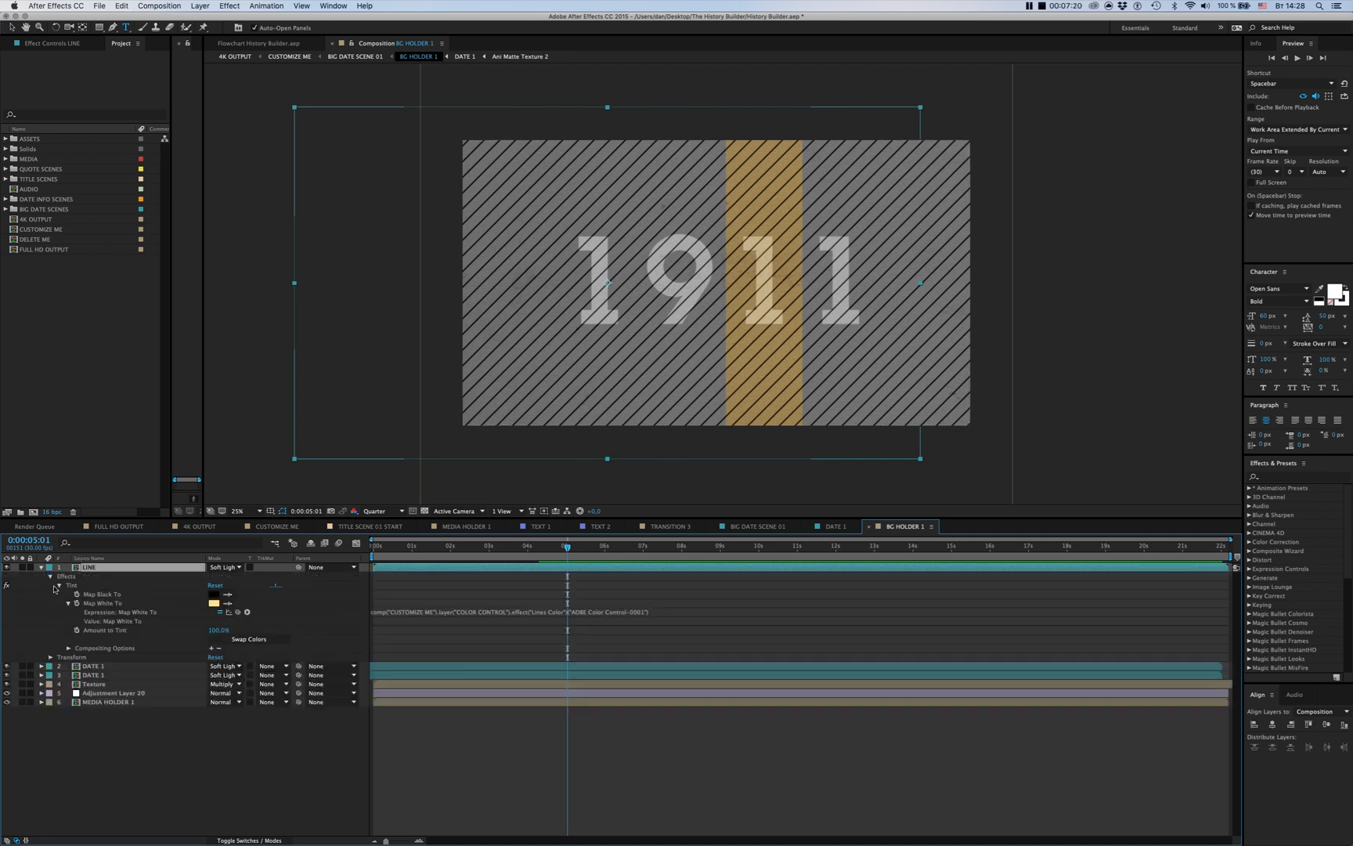
{"action": "left_click", "coordinate": [51, 577]}
{"action": "left_click", "coordinate": [51, 585]}
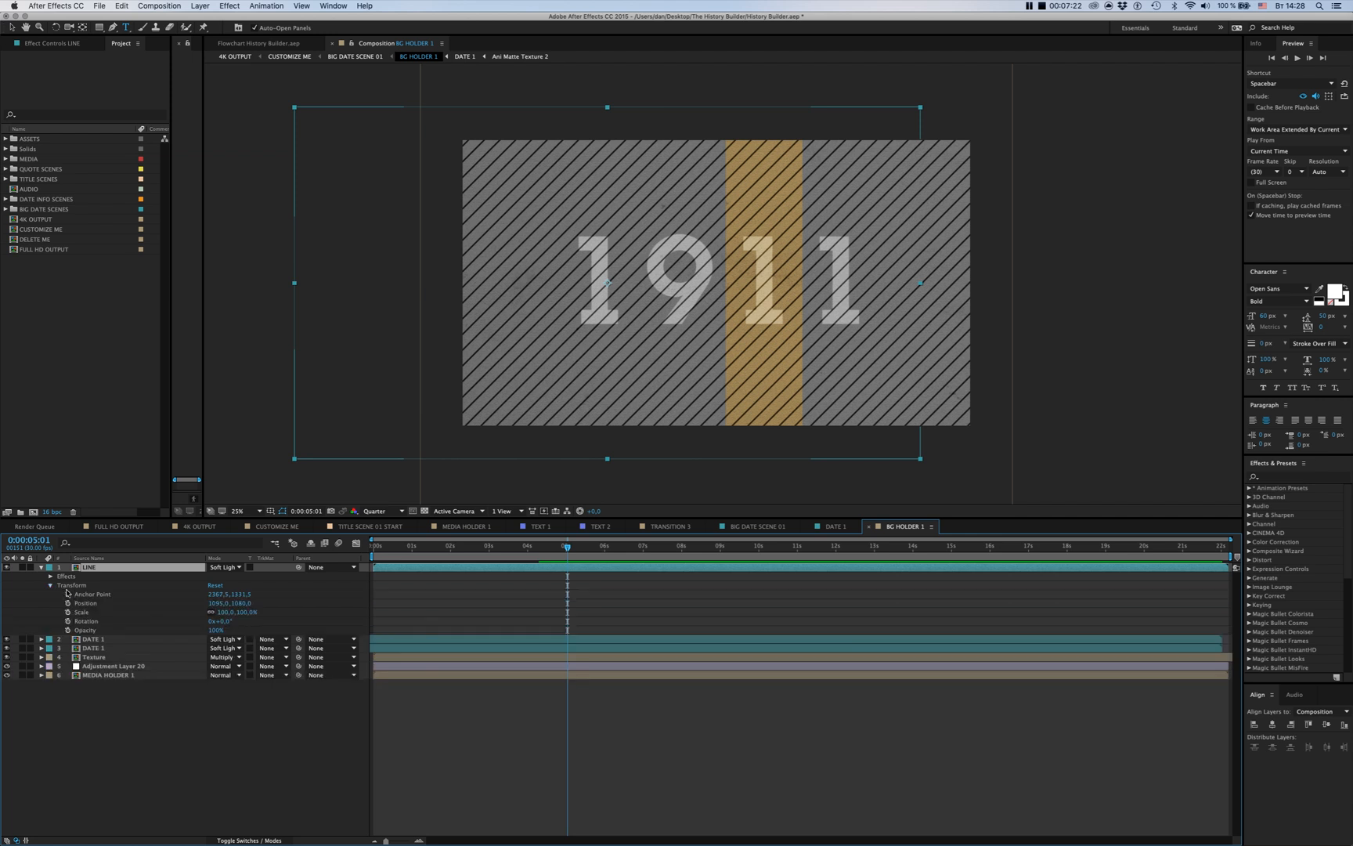
{"action": "left_click_drag", "start_coordinate": [209, 603], "coordinate": [217, 612]}
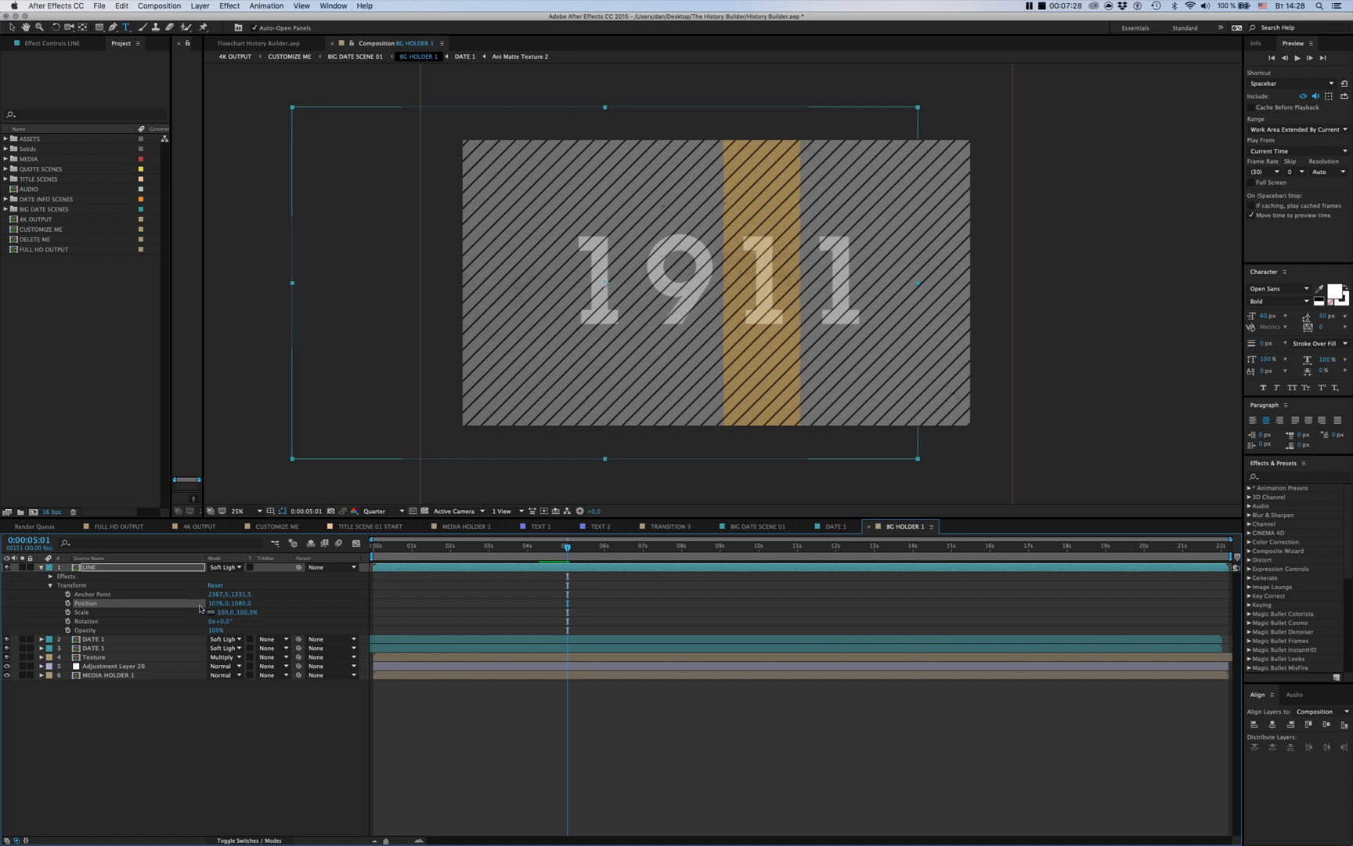
Try a horizontal Position of 1100 for the LINE layer
{"action": "left_click", "coordinate": [215, 604]}
{"action": "type", "text": "1"}
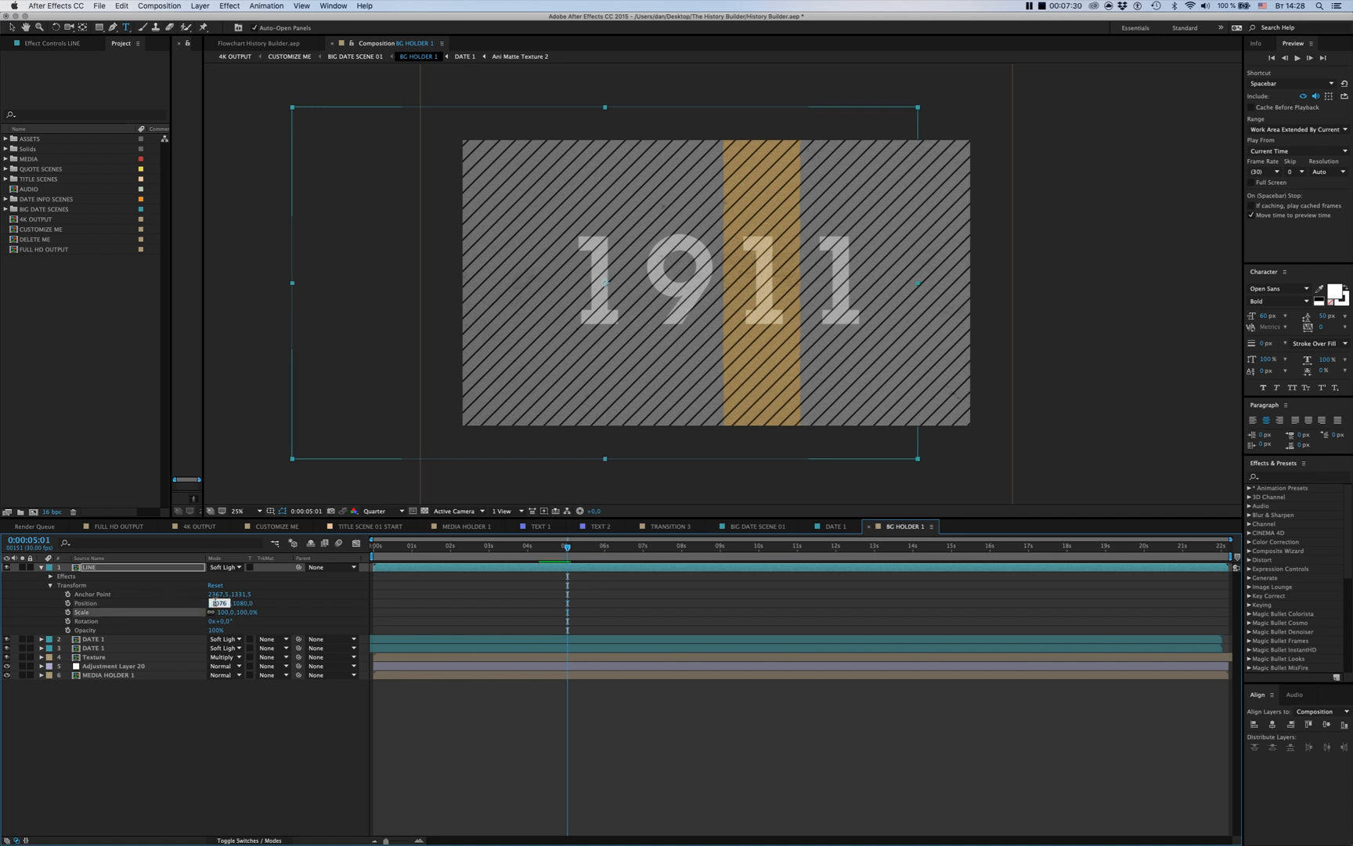
{"action": "type", "text": "10"}
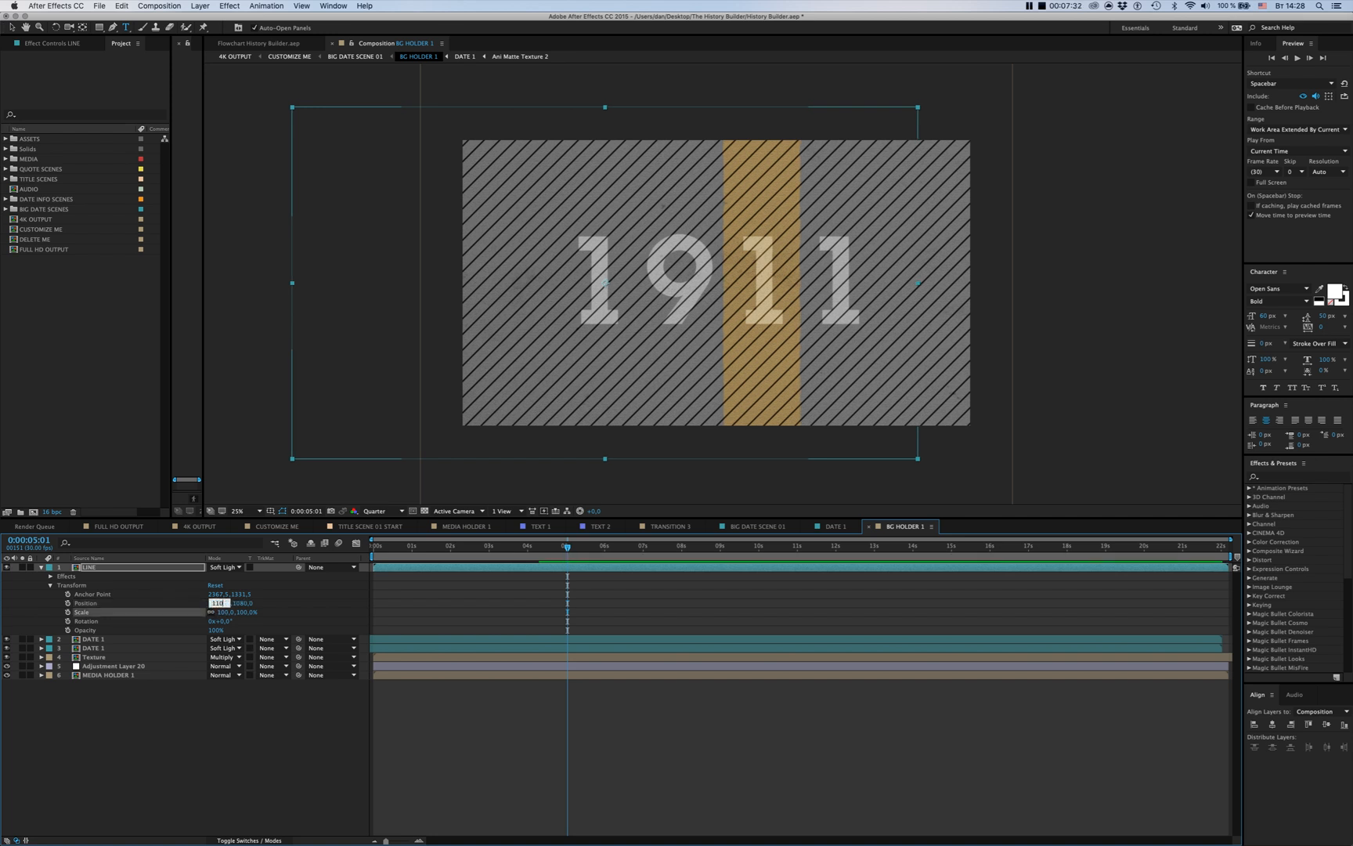
{"action": "type", "text": "0"}
{"action": "key", "text": "Return"}
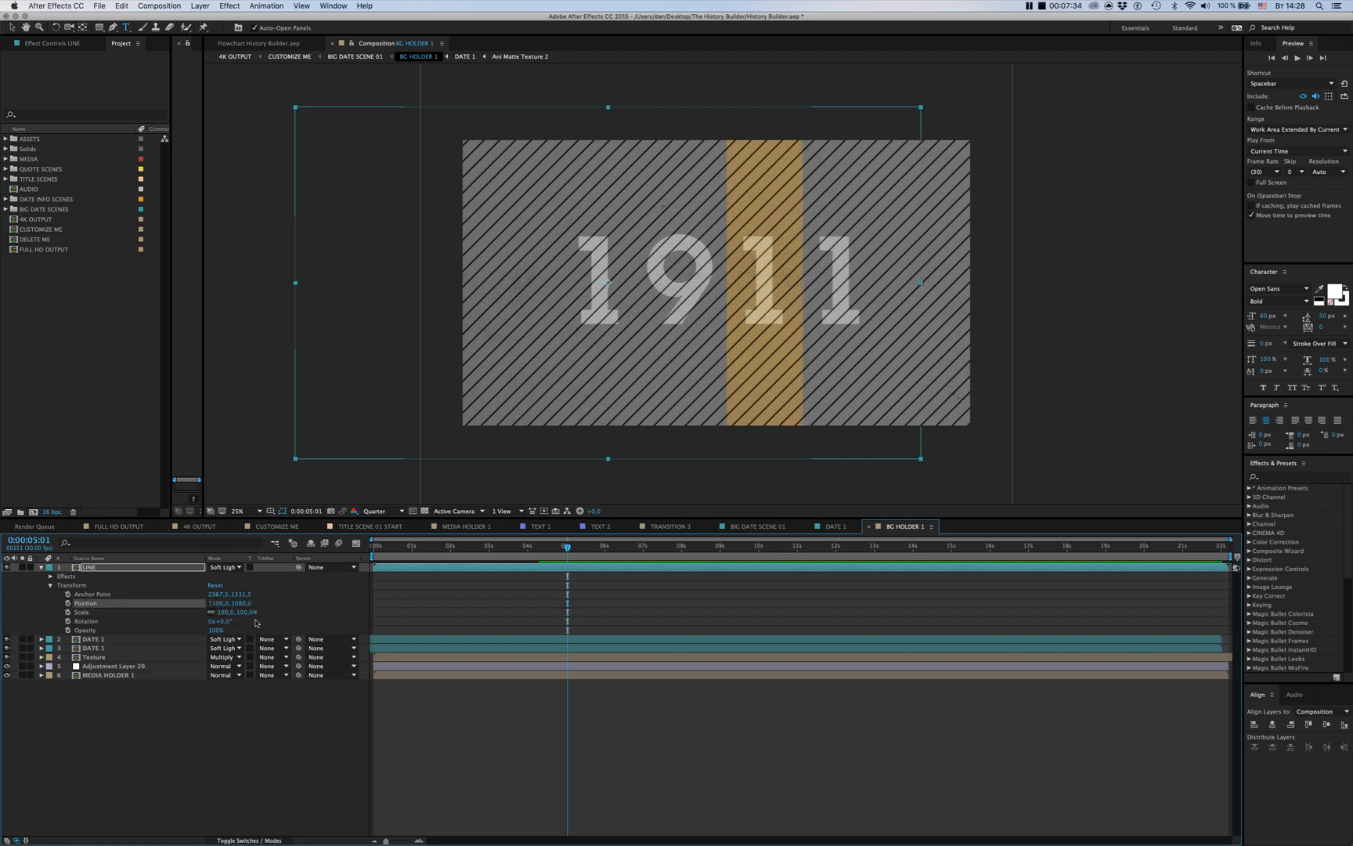
Set the LINE layer's horizontal Position to 1095 and deselect the layer
{"action": "left_click", "coordinate": [215, 603]}
{"action": "type", "text": "1095"}
{"action": "key", "text": "Return"}
{"action": "left_click", "coordinate": [601, 489]}
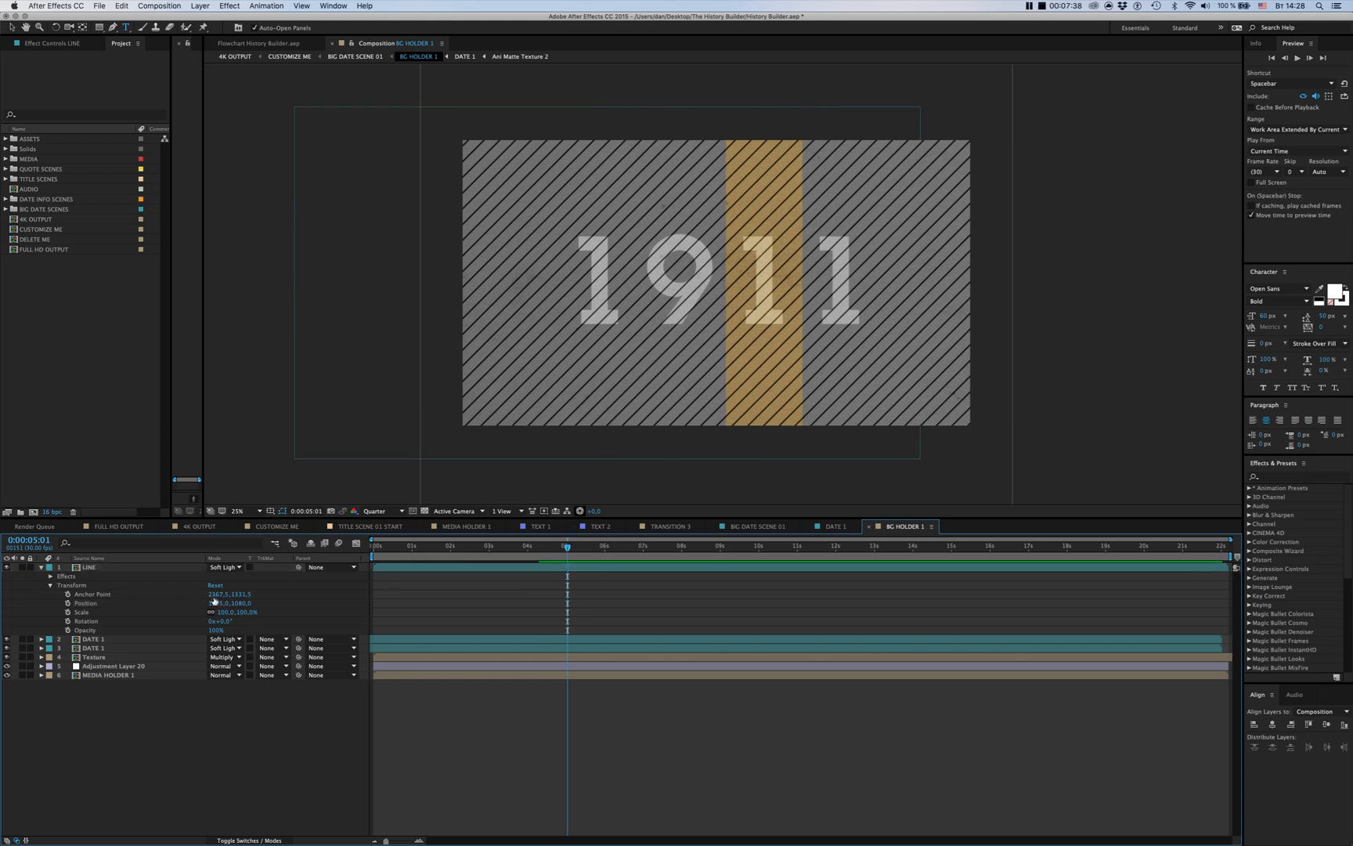
Open the MEDIA HOLDER 1 composition and place the Court_Sydney_NSW_11.jpg protest photo from the MEDIA folder into it
{"action": "double_click", "coordinate": [106, 678]}
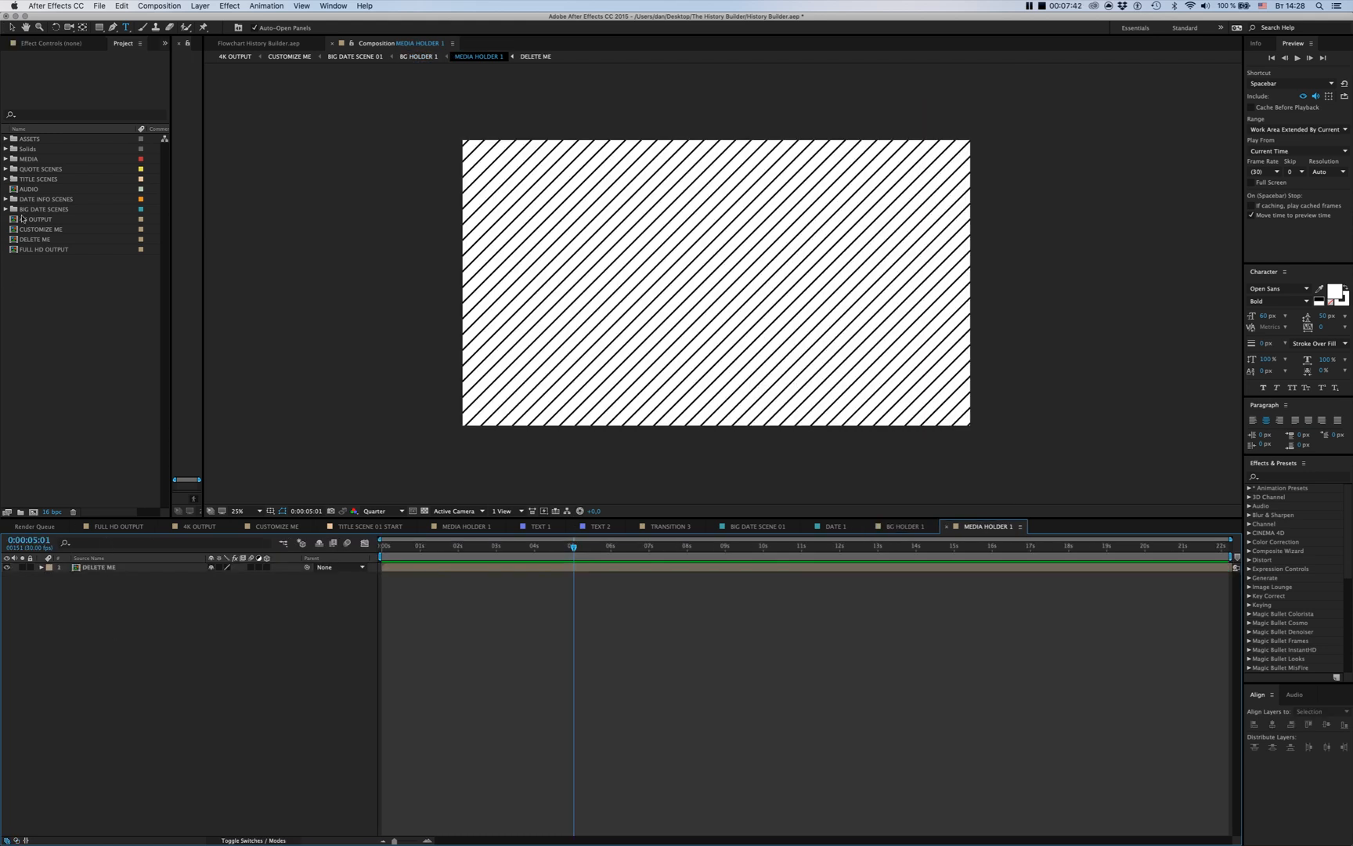
{"action": "left_click", "coordinate": [5, 159]}
{"action": "left_click_drag", "start_coordinate": [39, 178], "coordinate": [596, 299]}
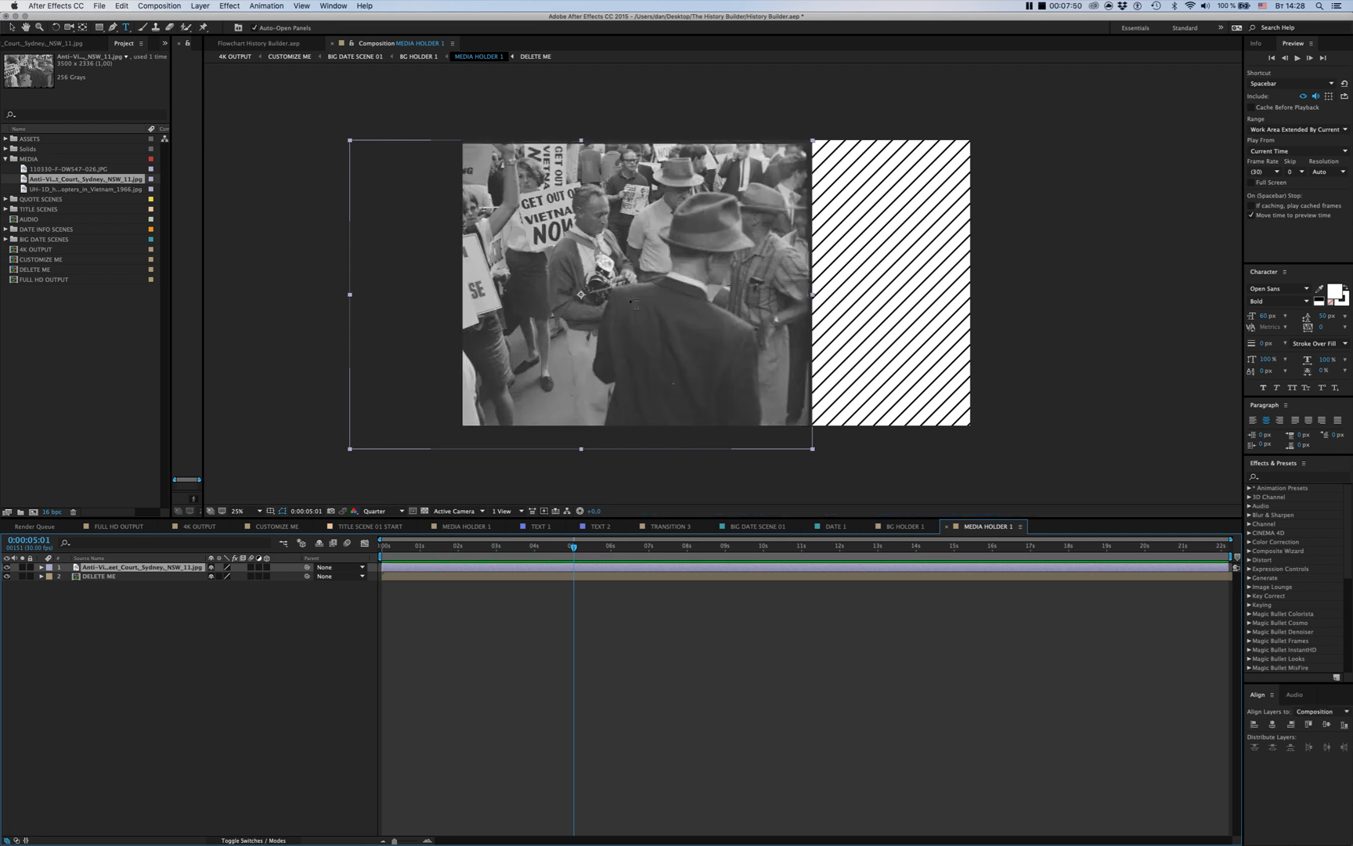
Fit the protest photo to the composition height and set its Scale to 110%
{"action": "right_click", "coordinate": [630, 299]}
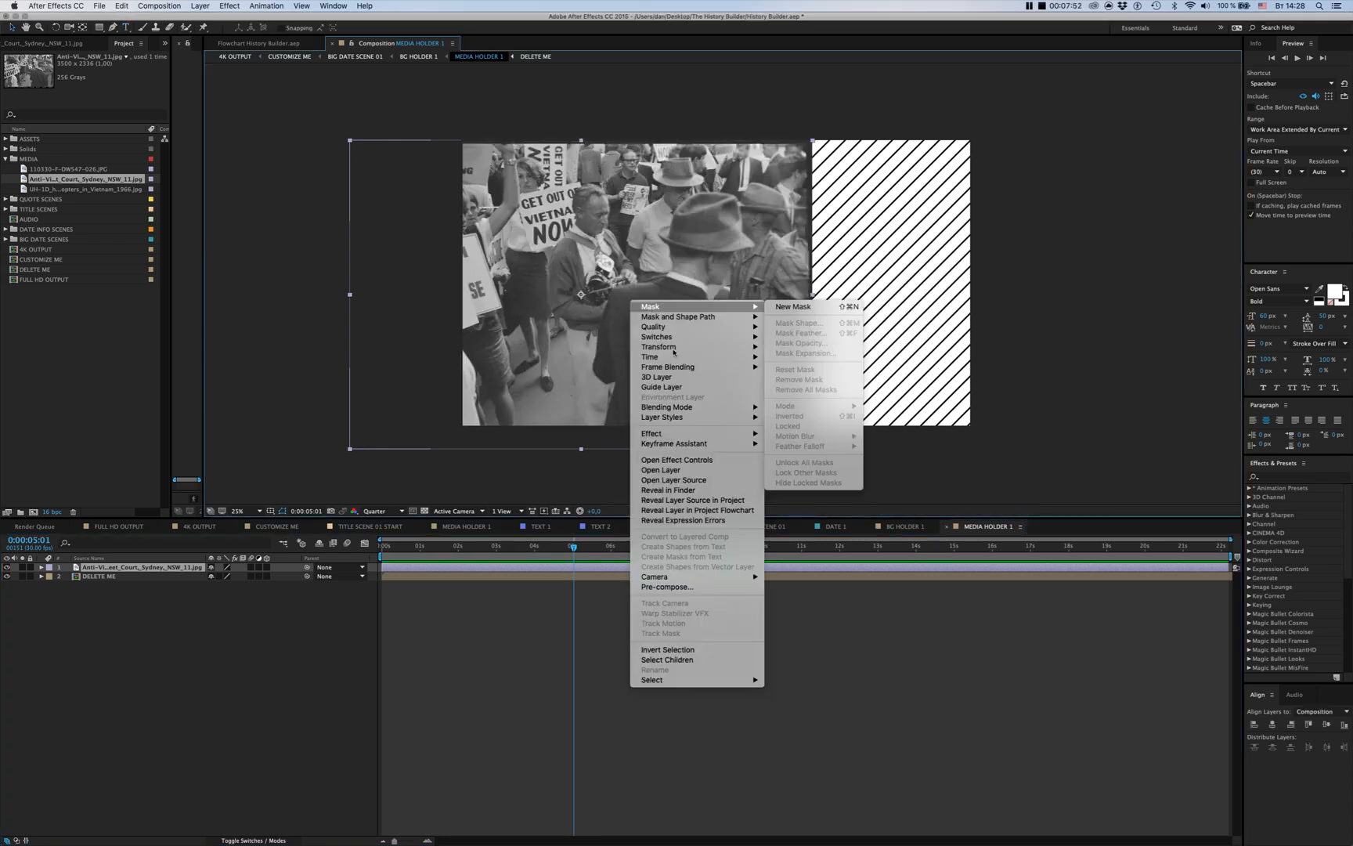
{"action": "mouse_move", "coordinate": [679, 347]}
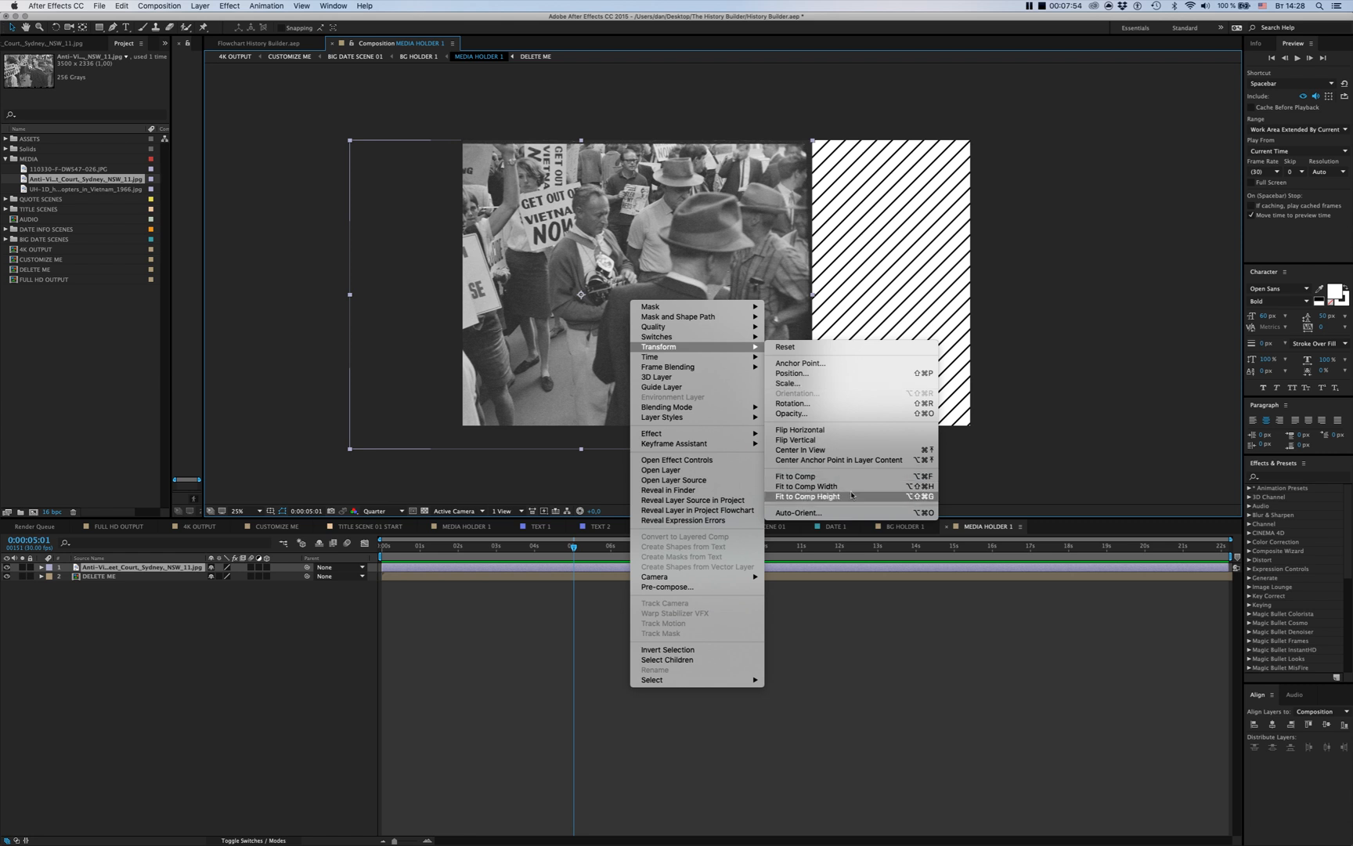
{"action": "left_click", "coordinate": [851, 498]}
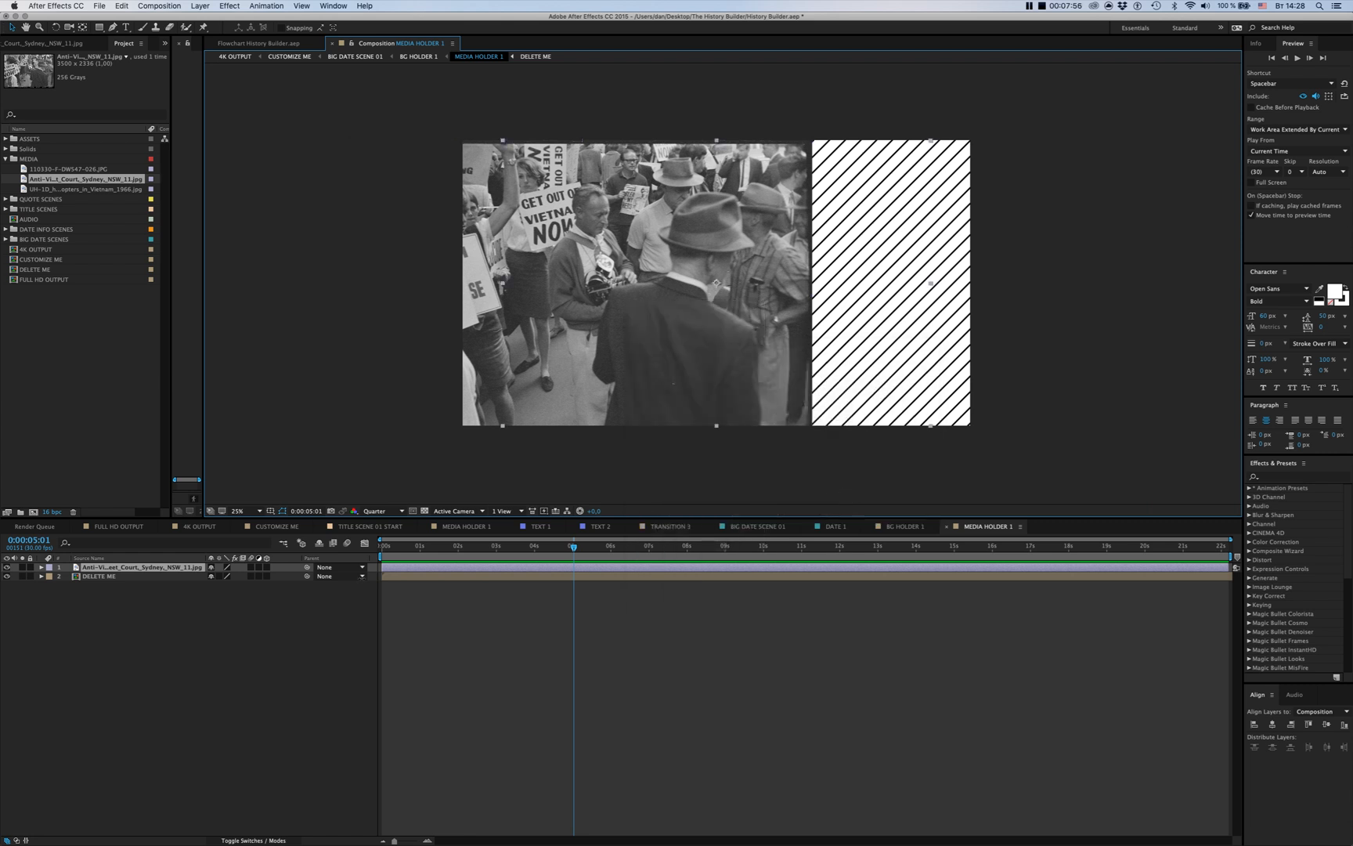
{"action": "key", "text": "s"}
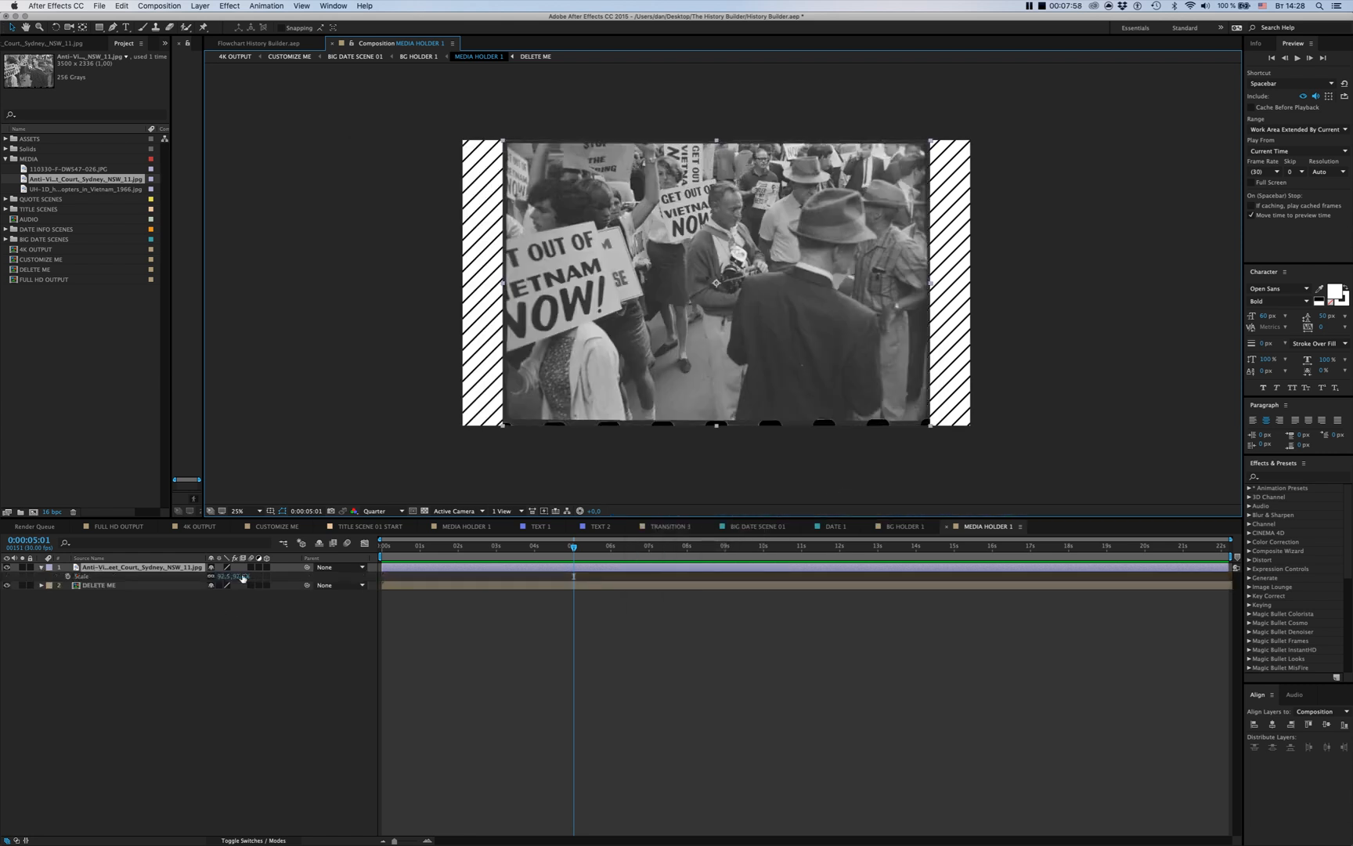
{"action": "left_click", "coordinate": [243, 577]}
{"action": "type", "text": "110"}
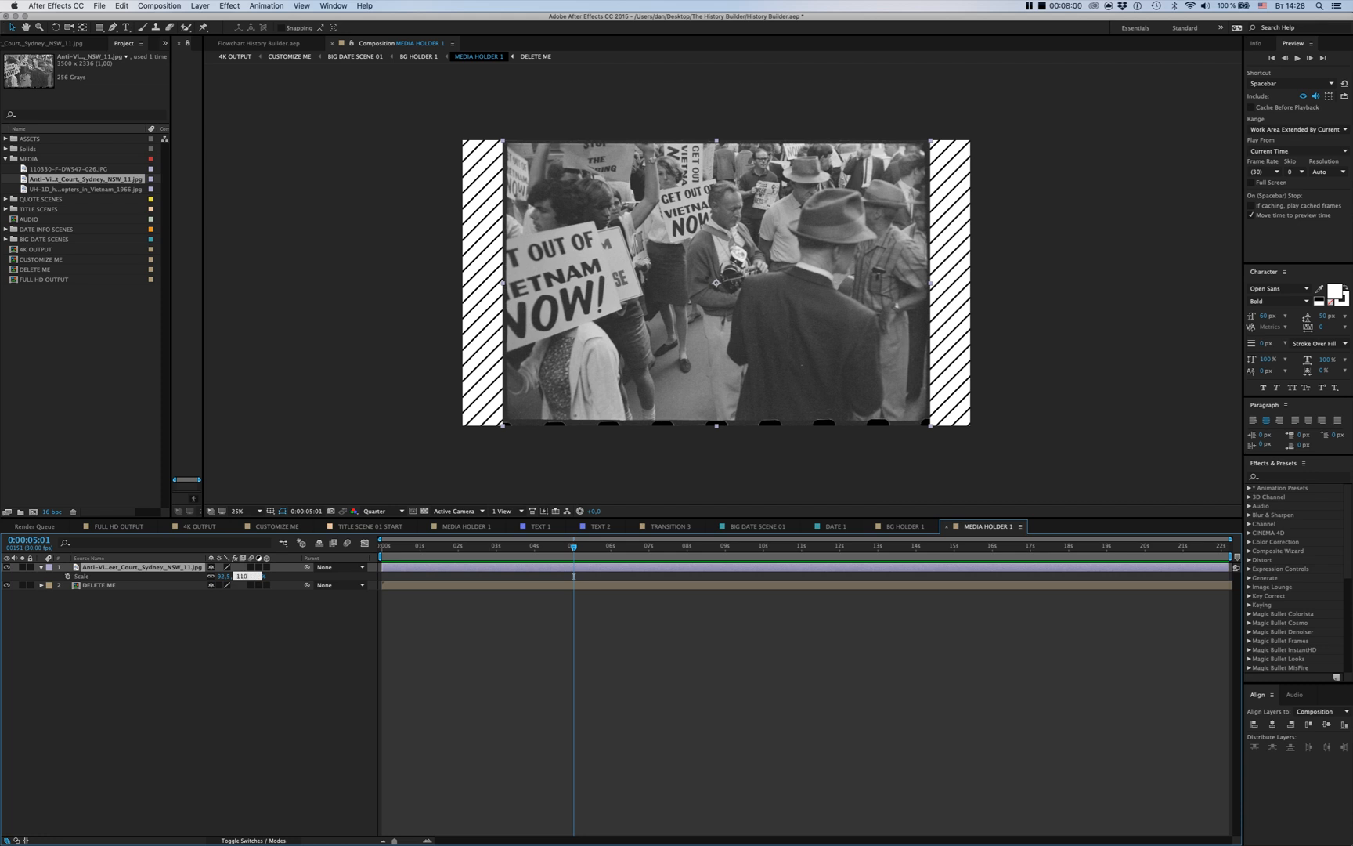
{"action": "key", "text": "Return"}
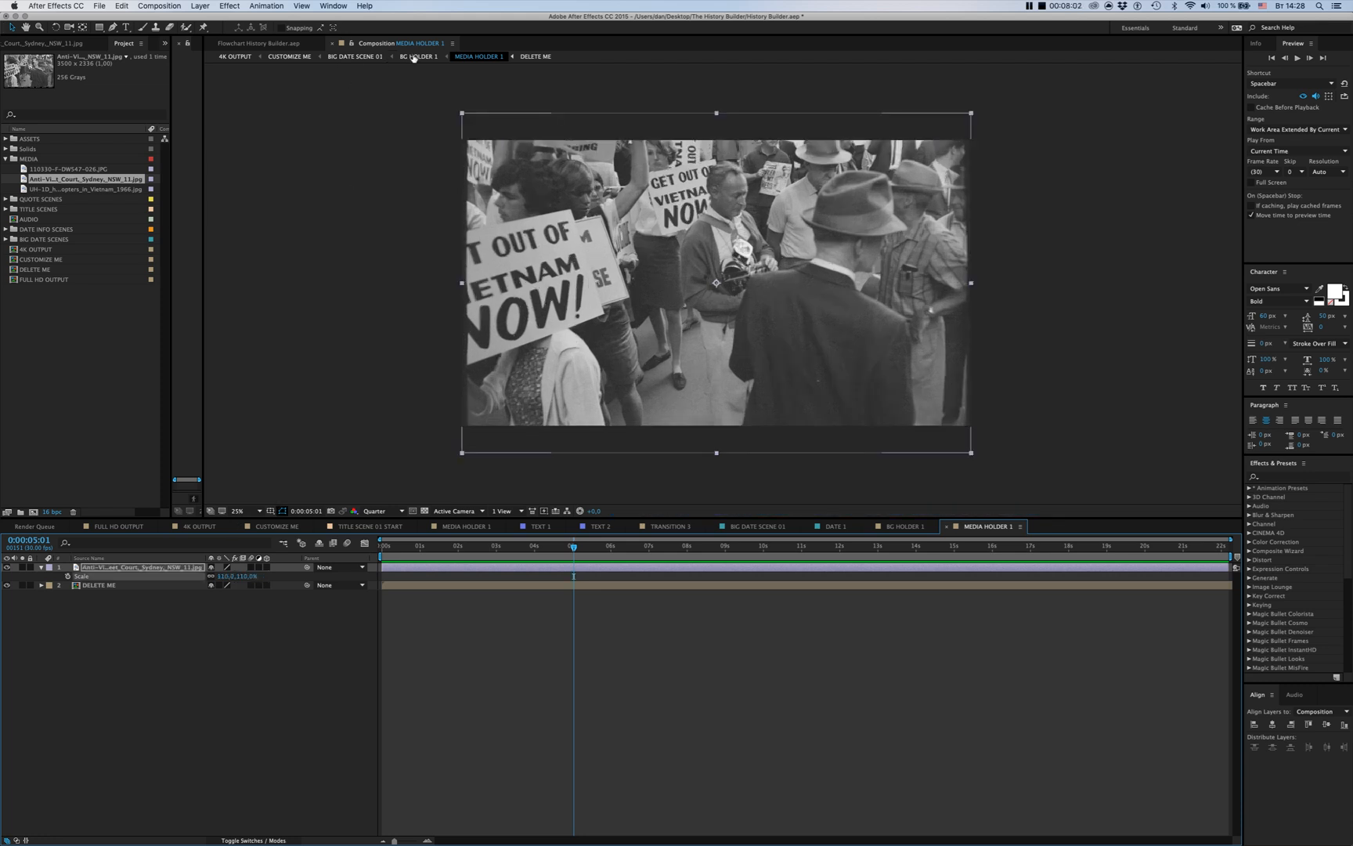
Return through BG HOLDER 1 to BIG DATE SCENE 01, open the TEXT 1 composition and collapse its layer properties
{"action": "left_click", "coordinate": [414, 57]}
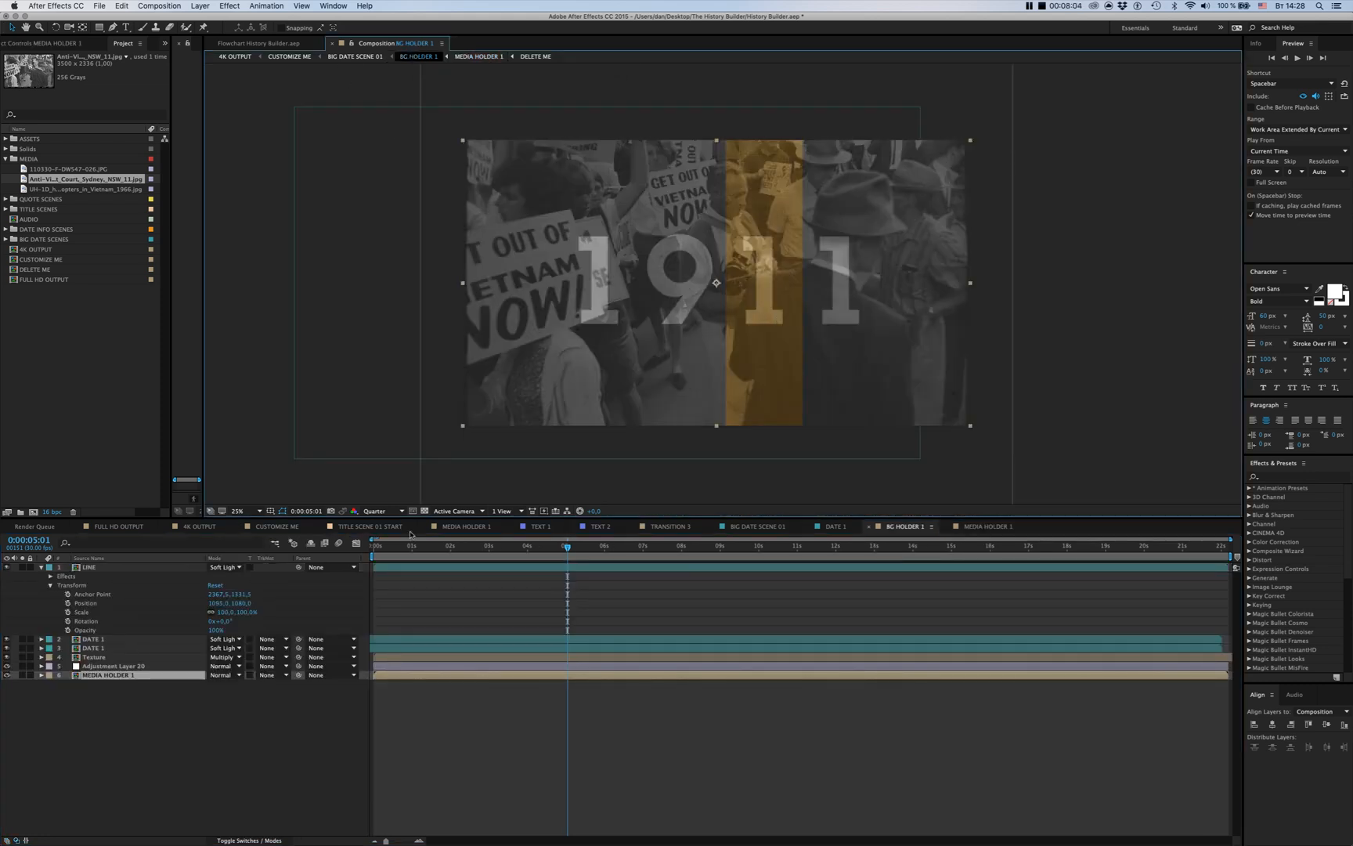
{"action": "left_click", "coordinate": [350, 57]}
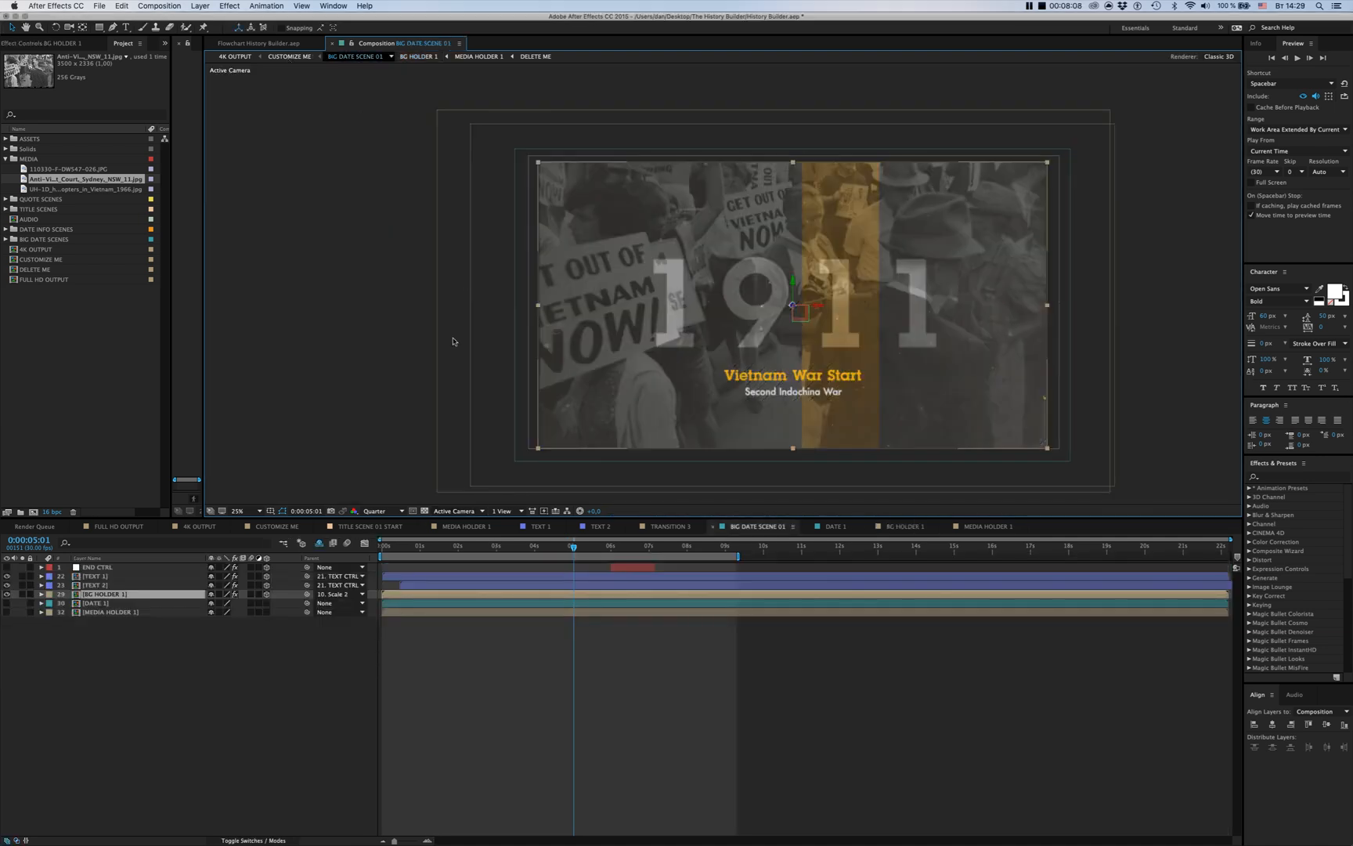
{"action": "left_click", "coordinate": [95, 577]}
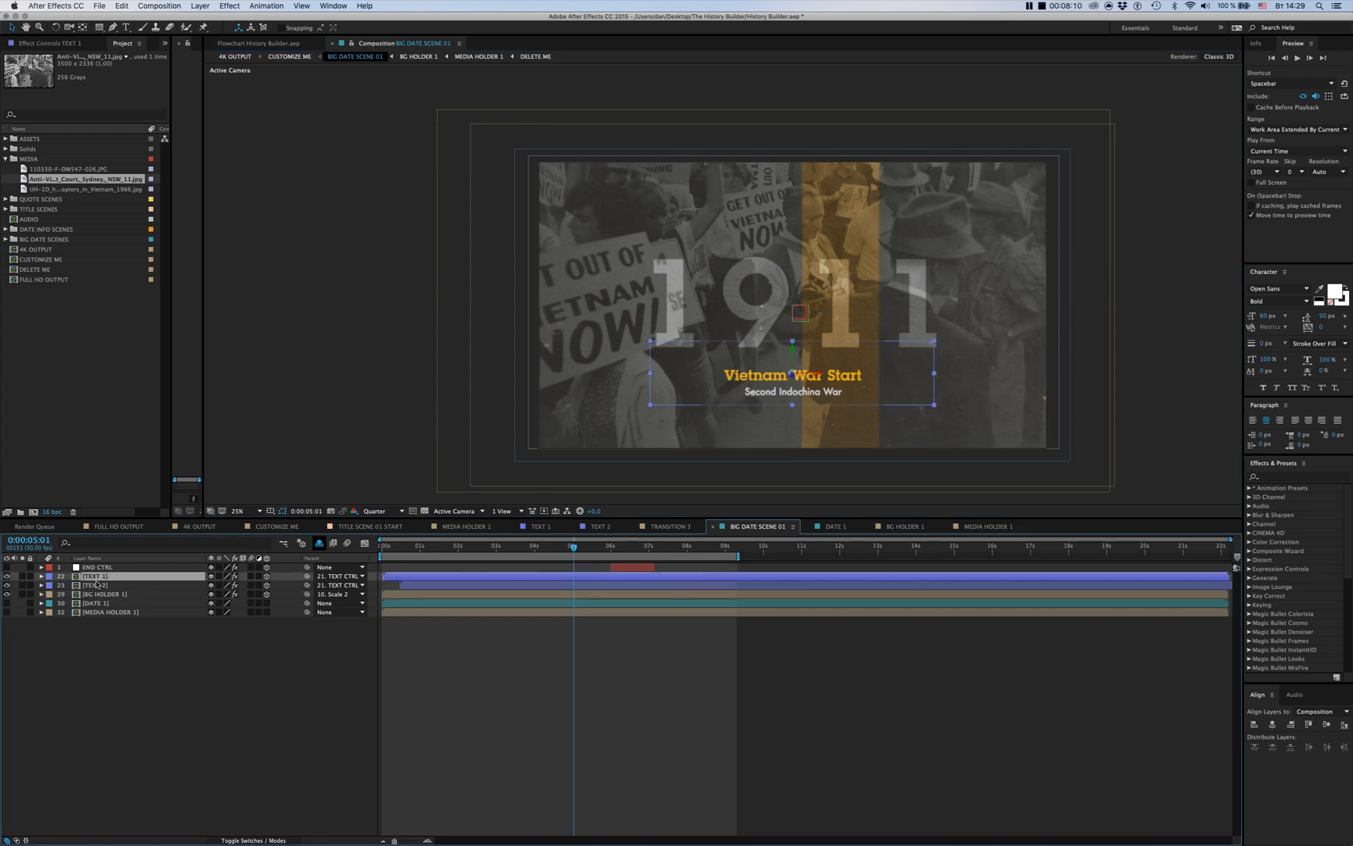
{"action": "double_click", "coordinate": [99, 578]}
{"action": "key", "text": "super+a"}
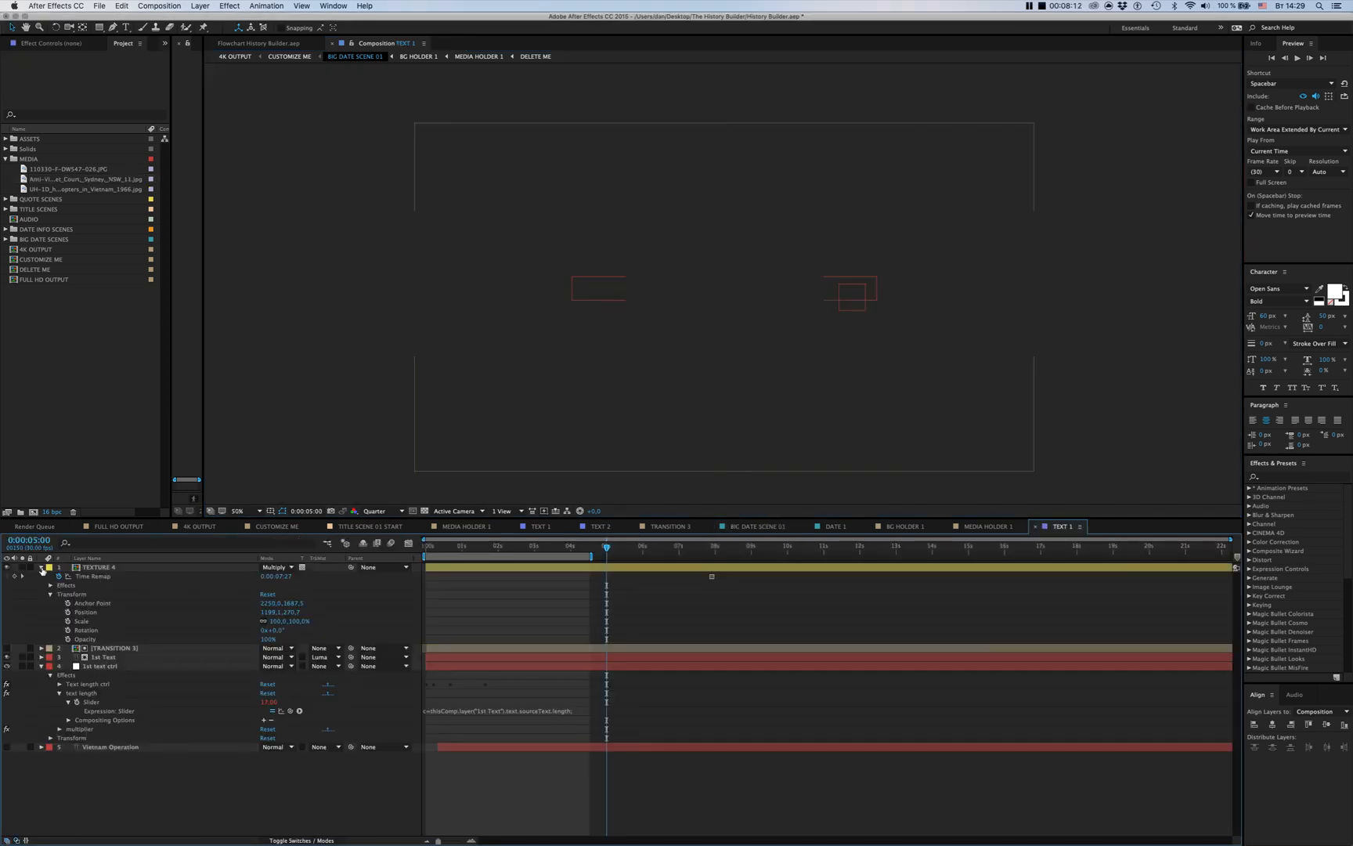
{"action": "key", "text": "u"}
{"action": "left_click", "coordinate": [111, 643]}
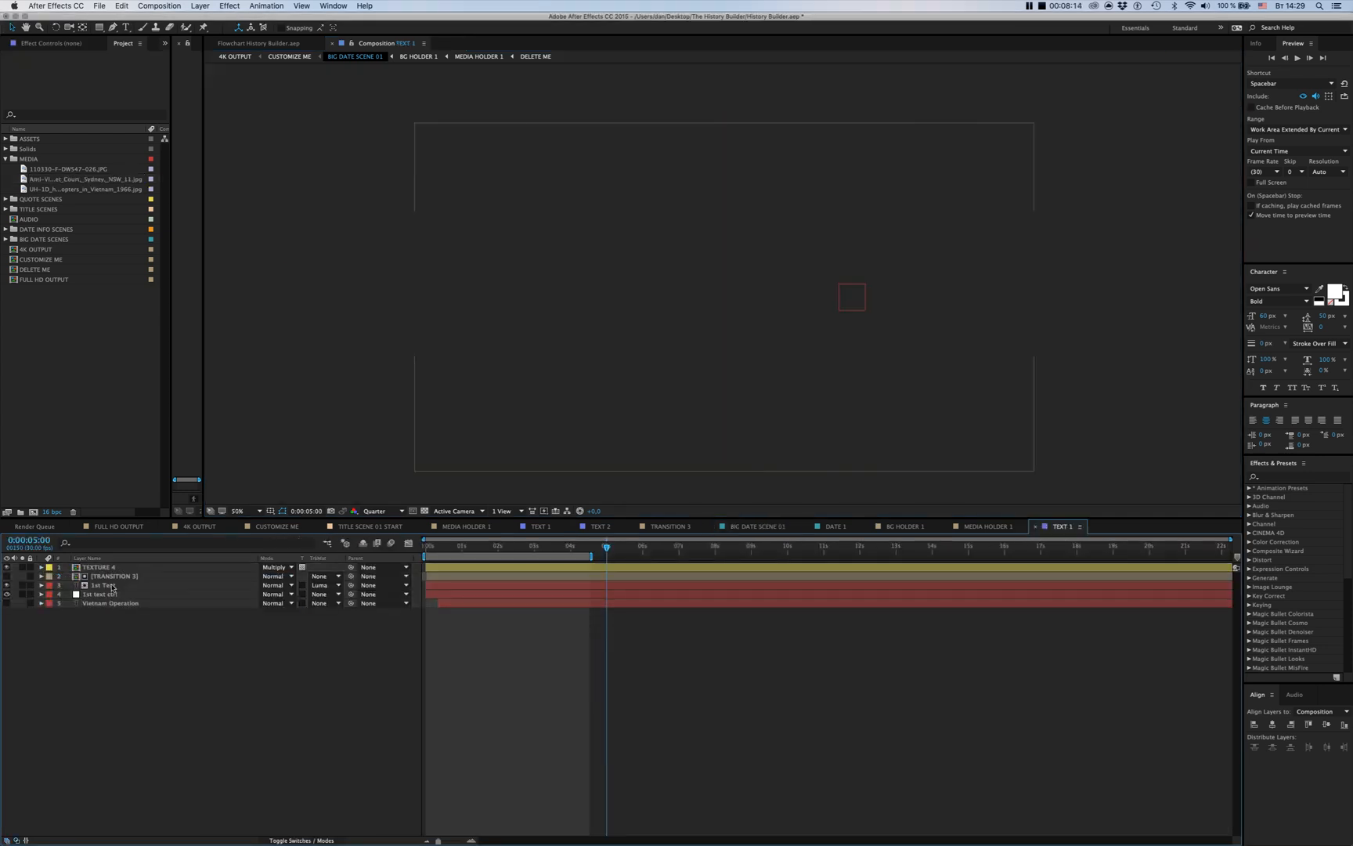
Change the 1st Text layer to read Vietnam War Over and return to BIG DATE SCENE 01
{"action": "double_click", "coordinate": [101, 586]}
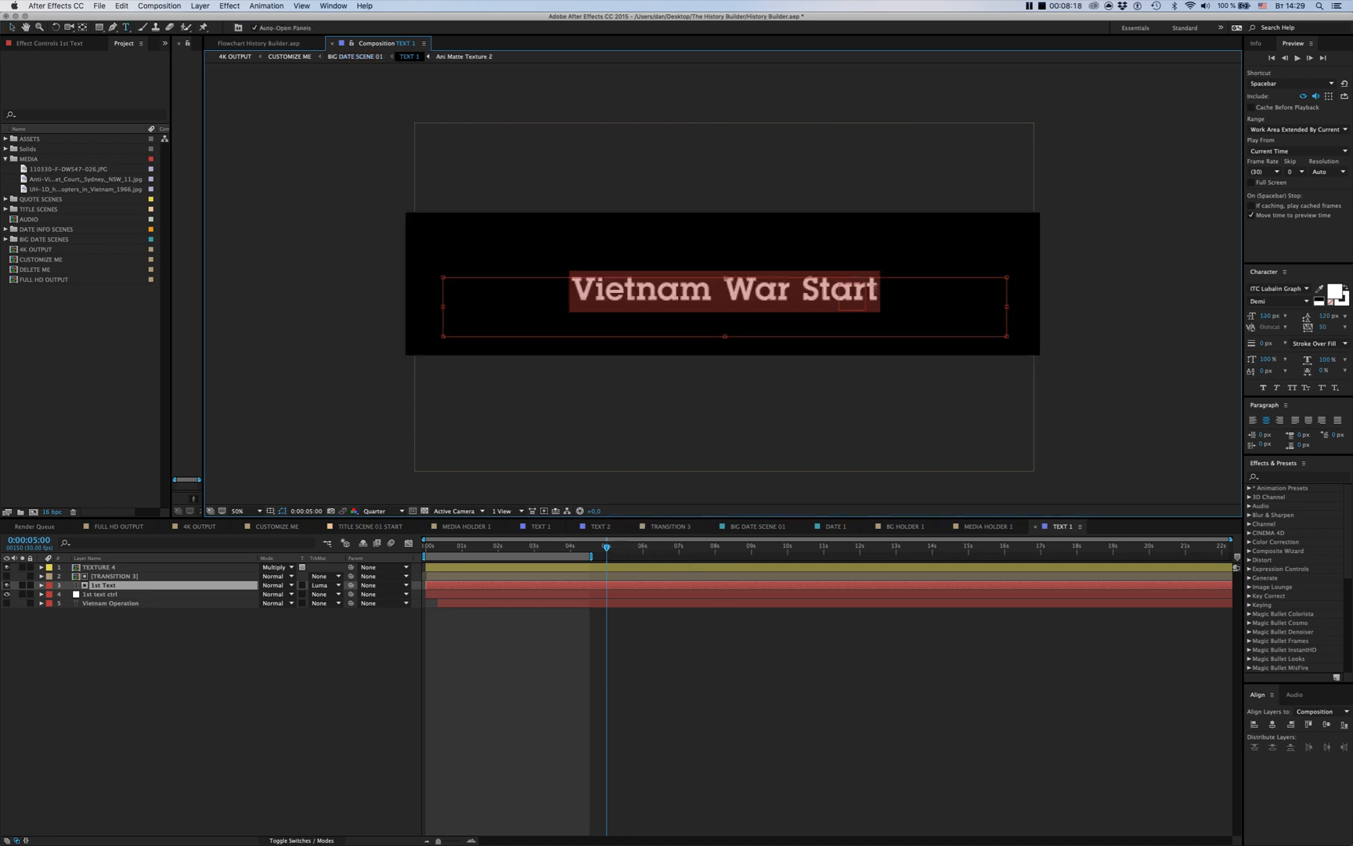
{"action": "left_click_drag", "start_coordinate": [876, 290], "coordinate": [805, 290]}
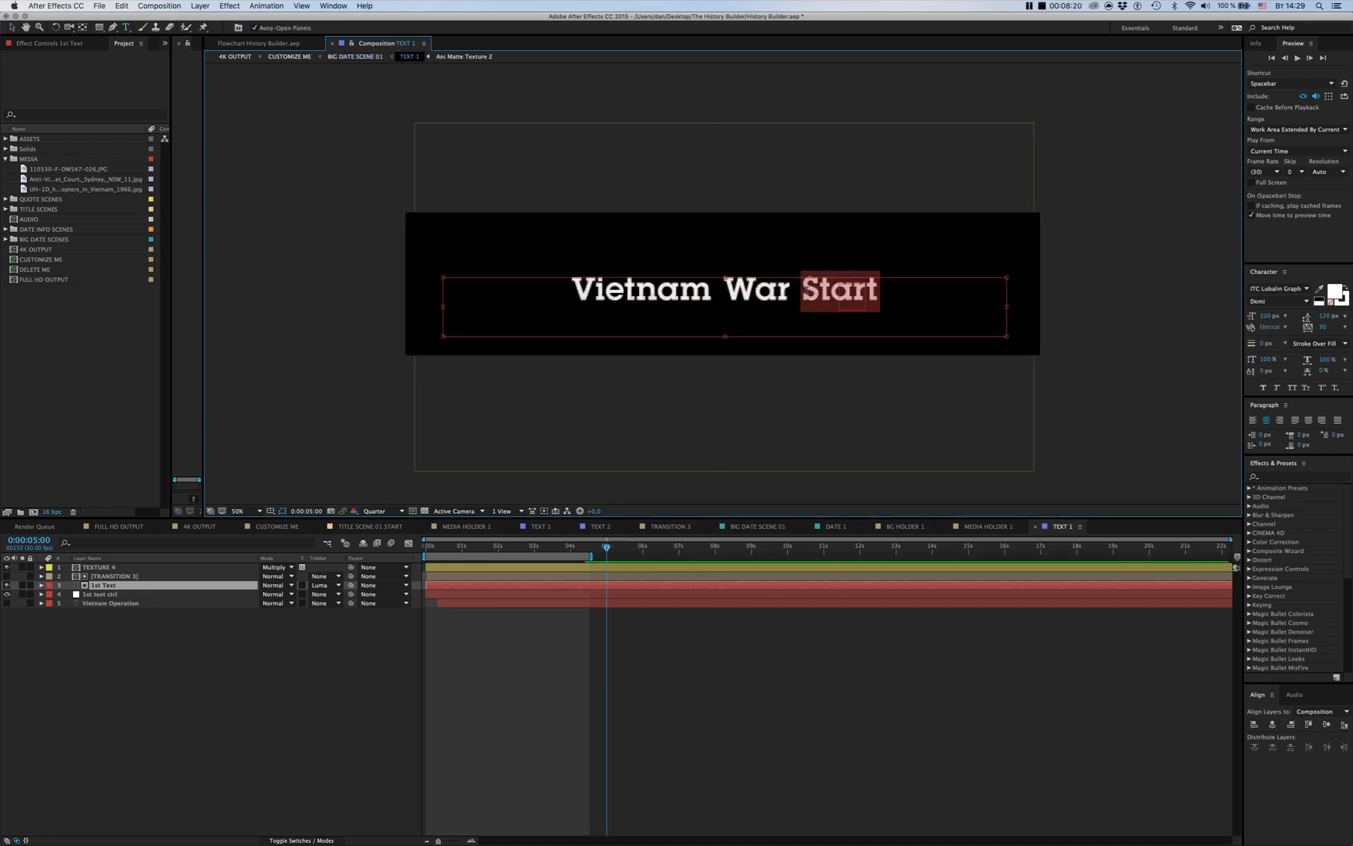
{"action": "type", "text": "Over"}
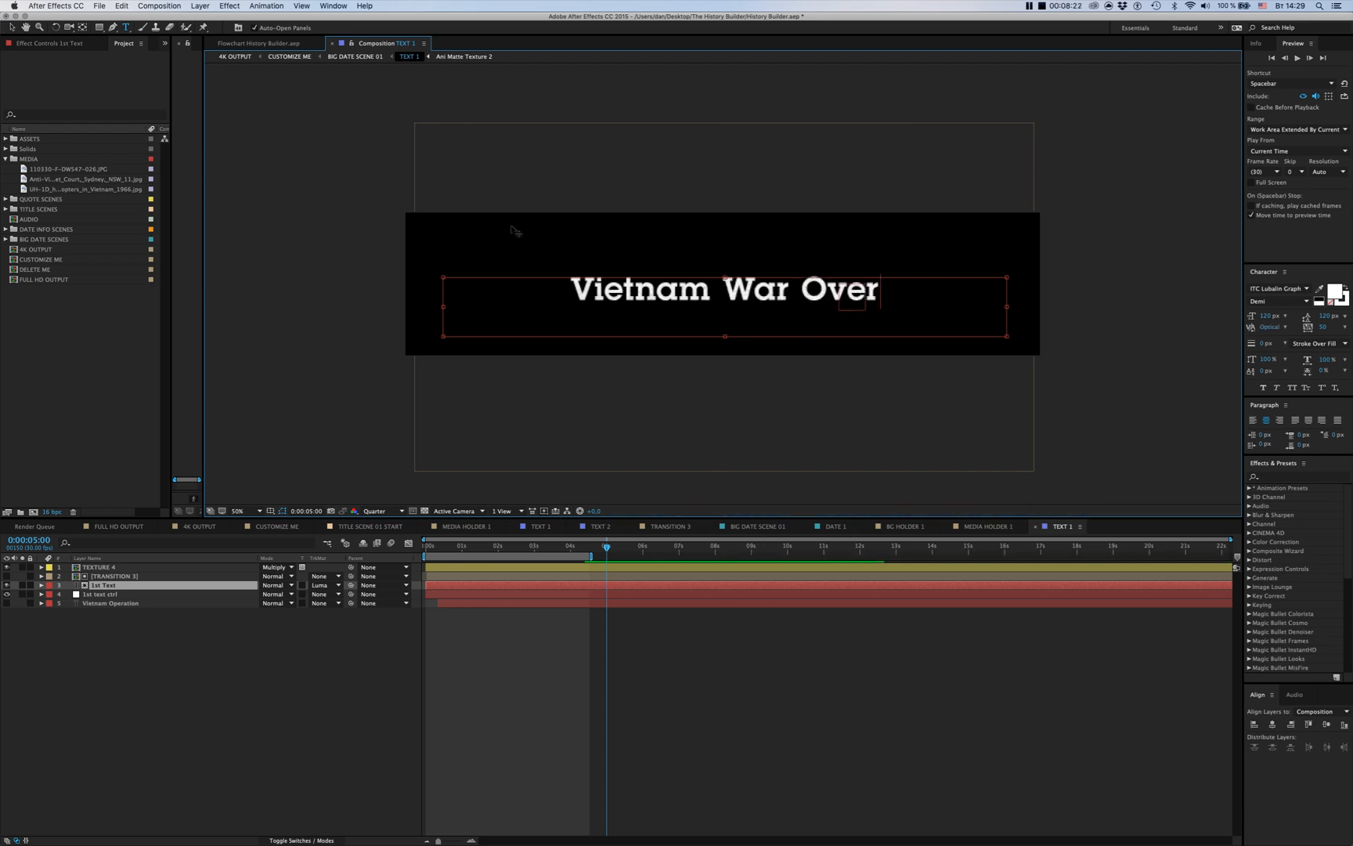
{"action": "left_click", "coordinate": [351, 61]}
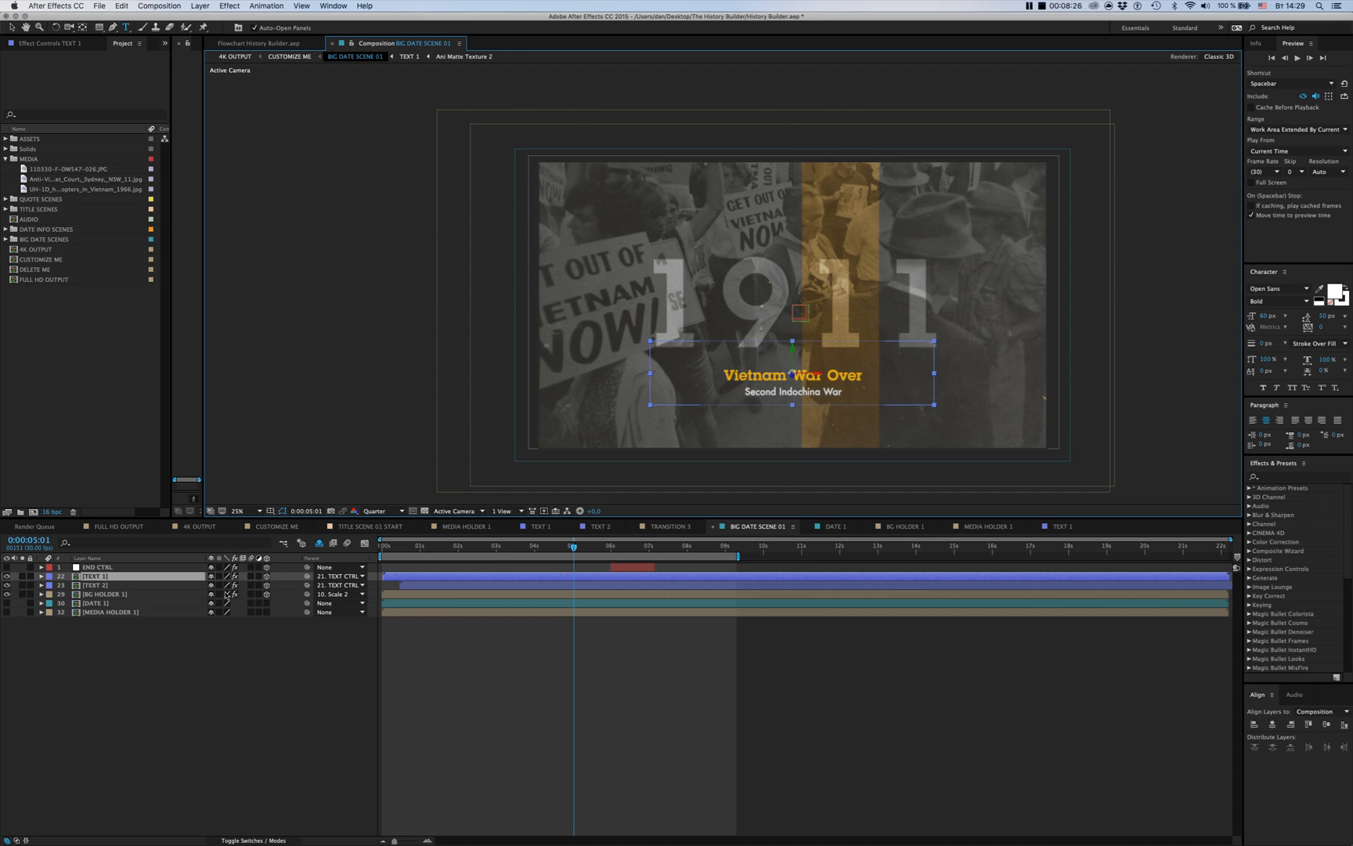
Move the current time to the start of the END CTRL layer at about 6 seconds and go back to CUSTOMIZE ME
{"action": "left_click", "coordinate": [624, 570]}
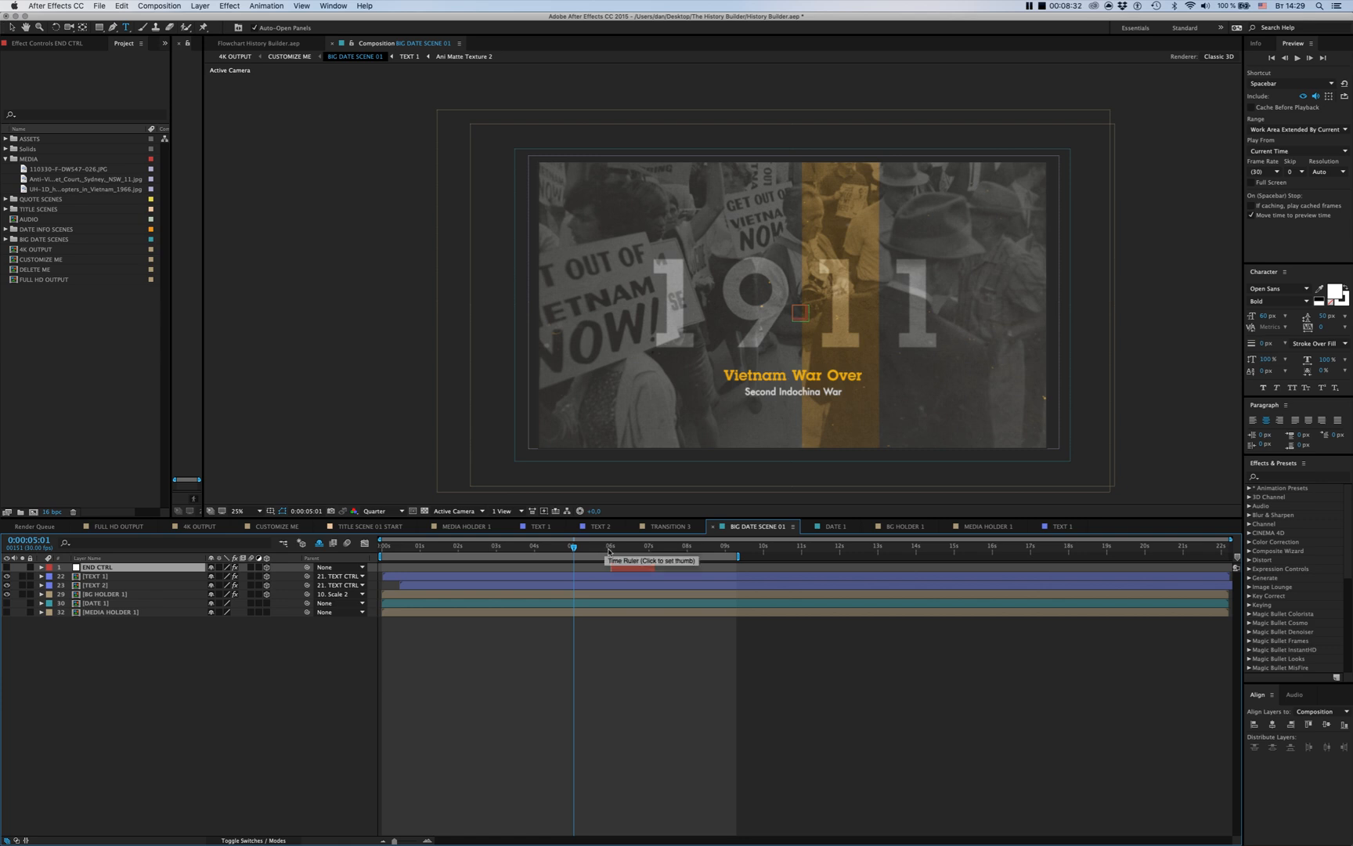
{"action": "left_click", "coordinate": [611, 552]}
{"action": "left_click", "coordinate": [289, 56]}
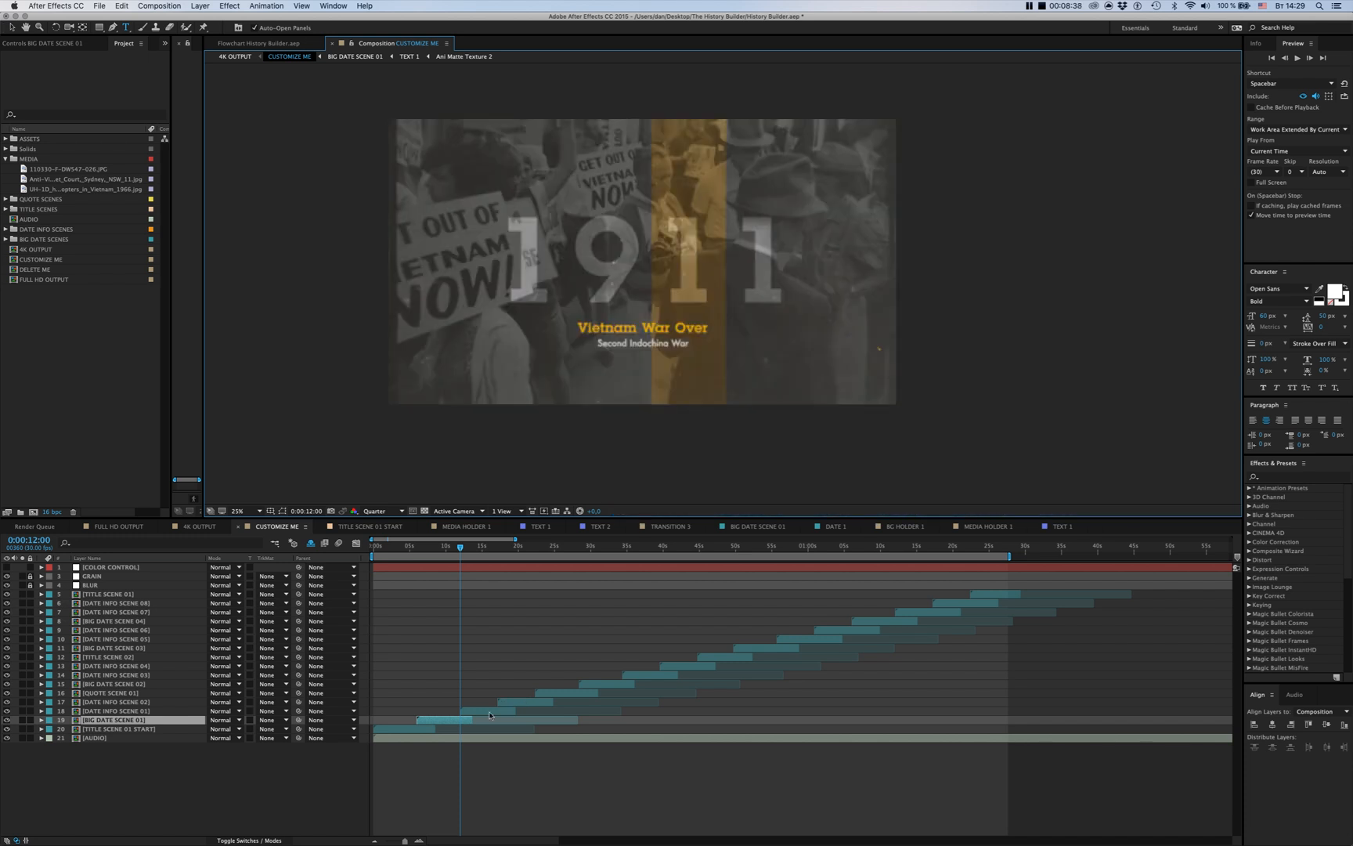
Move the current time in CUSTOMIZE ME to 0:00:15:21 and open the DATE INFO SCENE 01 composition
{"action": "left_click", "coordinate": [488, 549]}
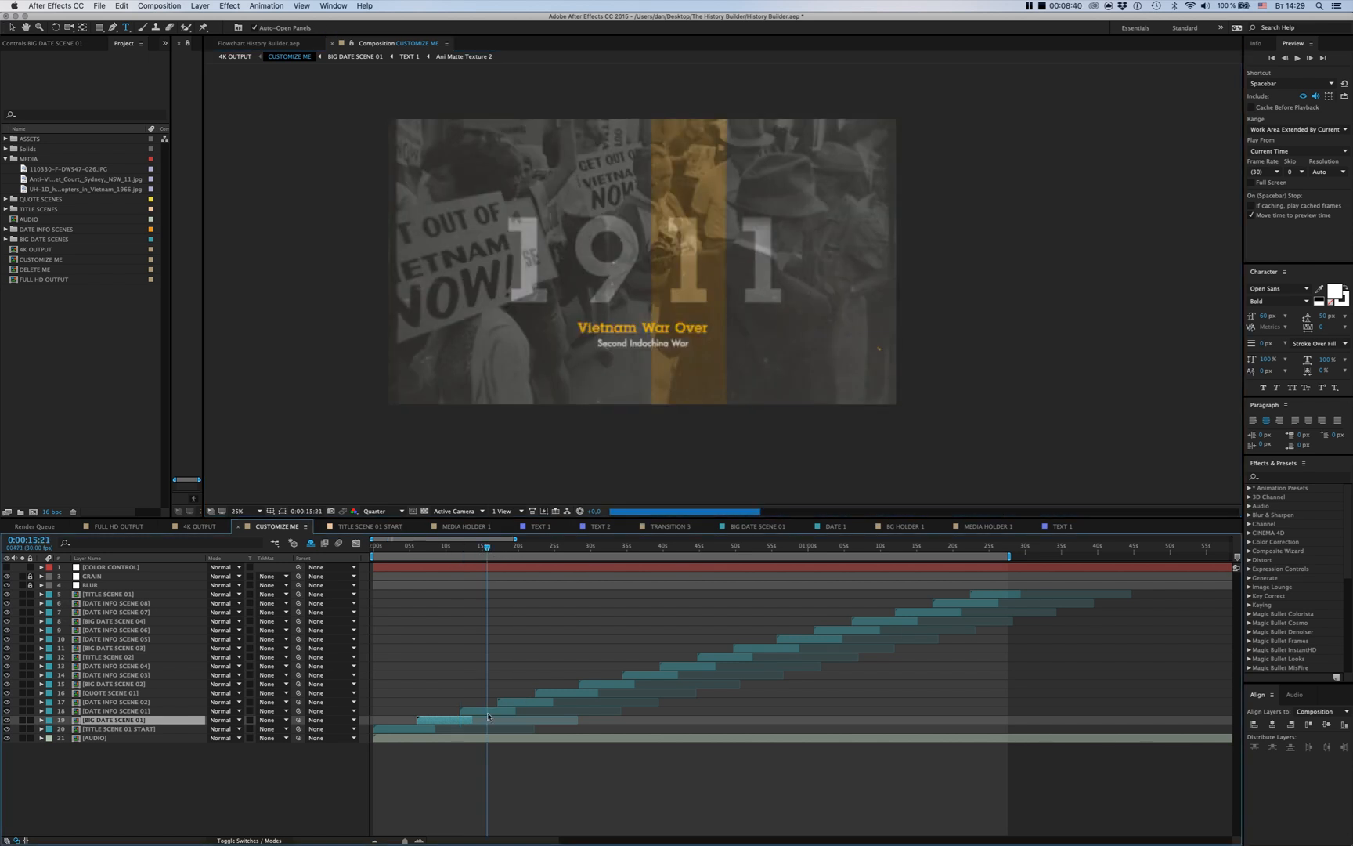
{"action": "left_click", "coordinate": [102, 711]}
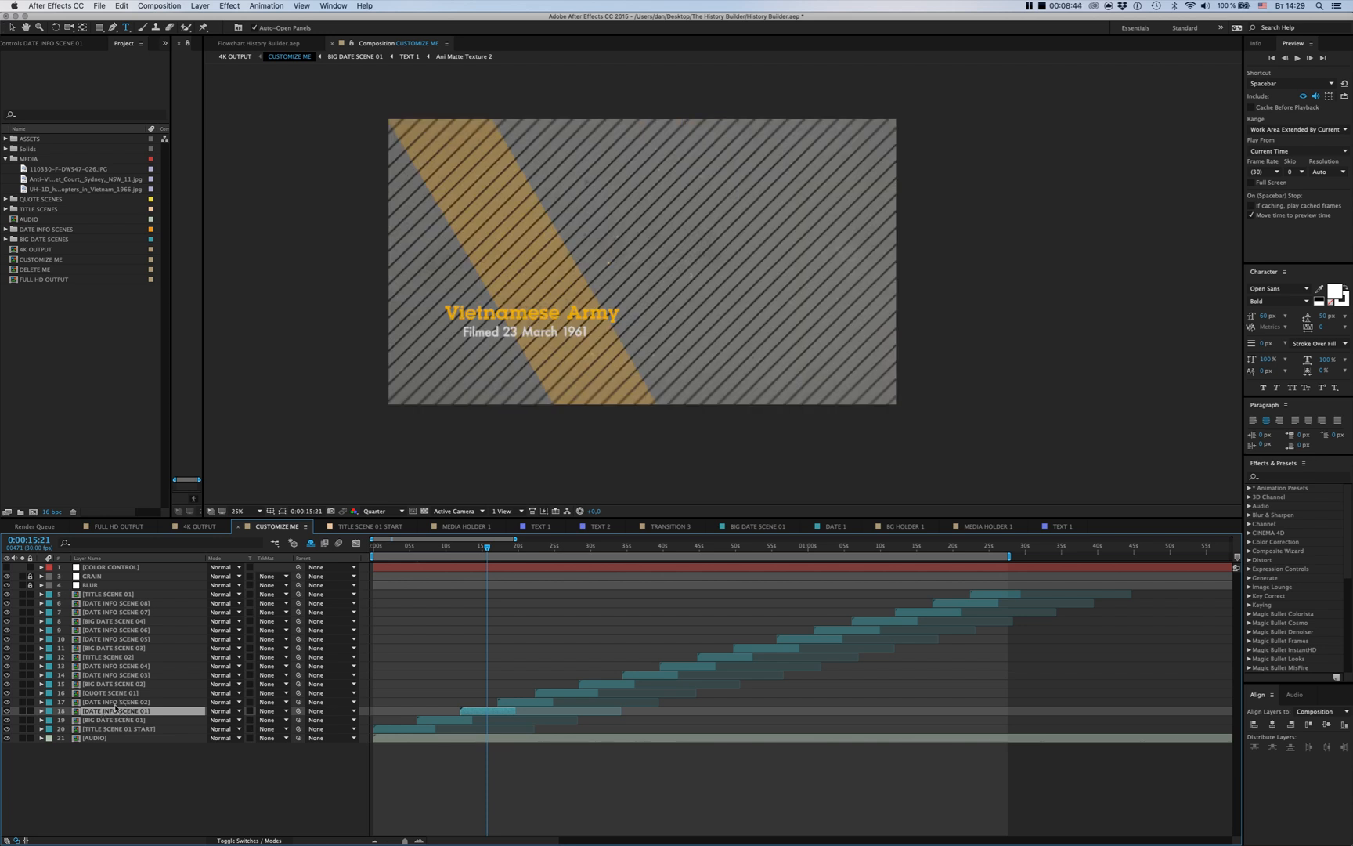
{"action": "left_click", "coordinate": [115, 704]}
{"action": "left_click", "coordinate": [109, 711]}
{"action": "double_click", "coordinate": [480, 715]}
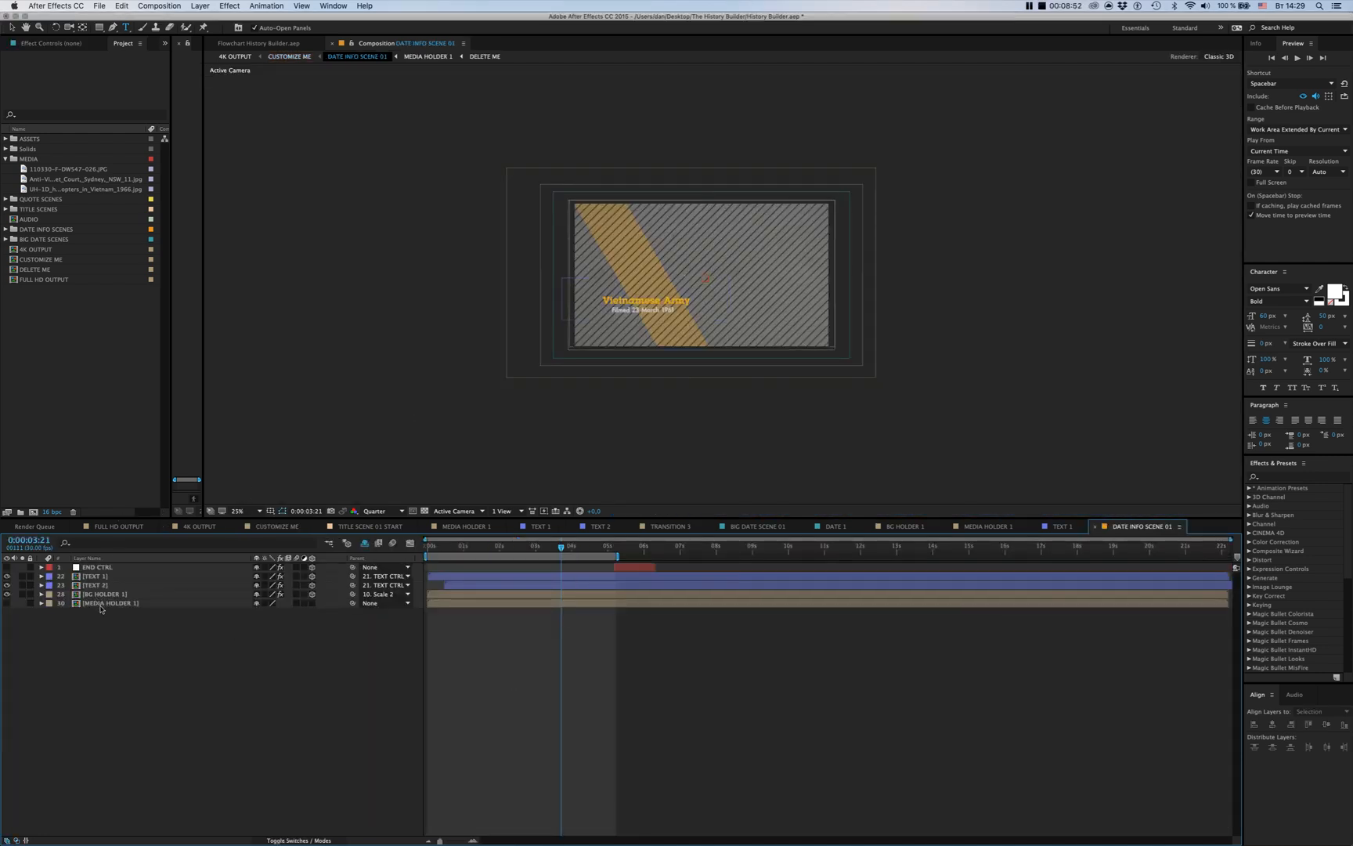
Open the scene's BG HOLDER 1 composition, hide the LINE 2 layer and make the CUSTOM SHAPE 1 layer visible
{"action": "key", "text": "period"}
{"action": "double_click", "coordinate": [107, 595]}
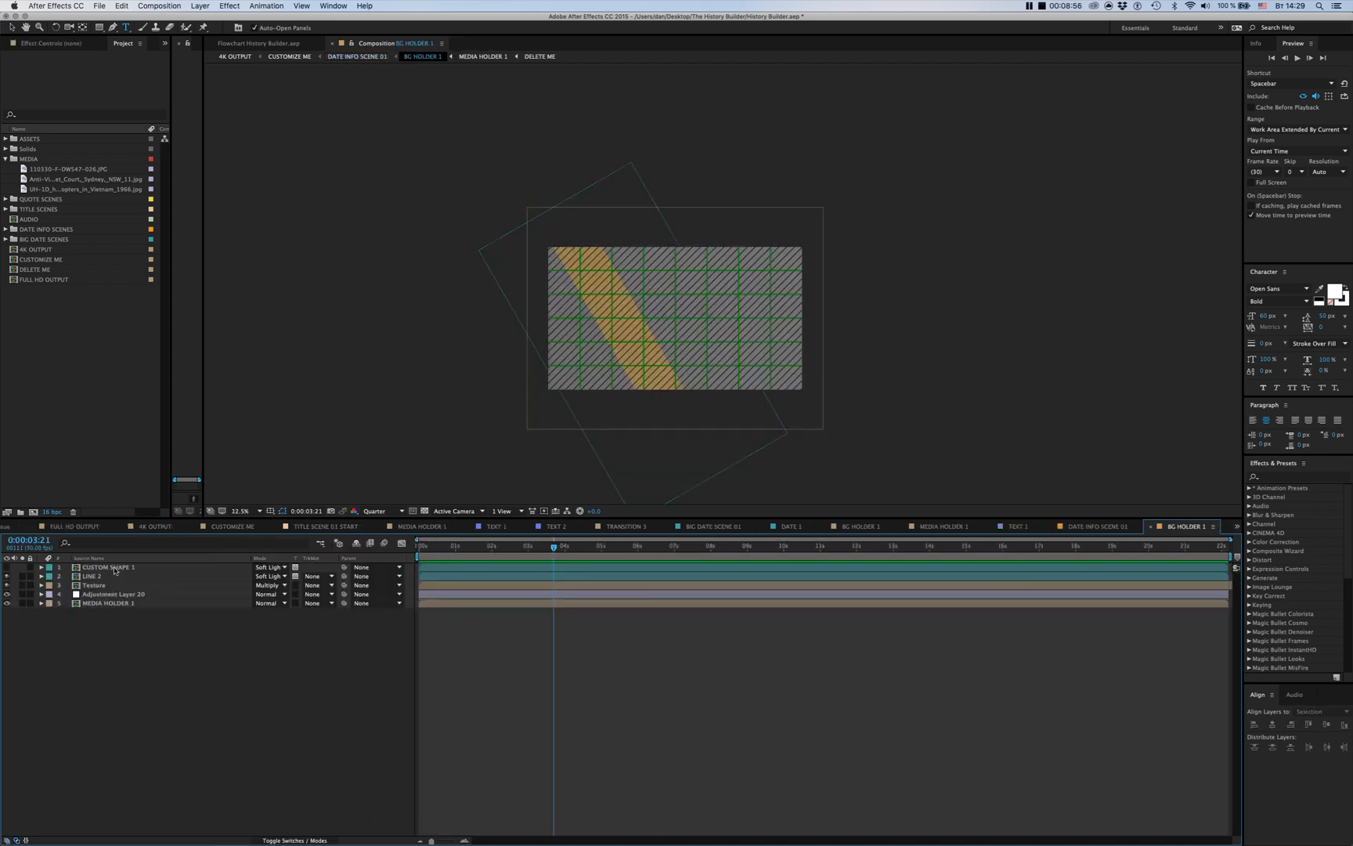
{"action": "left_click", "coordinate": [114, 568]}
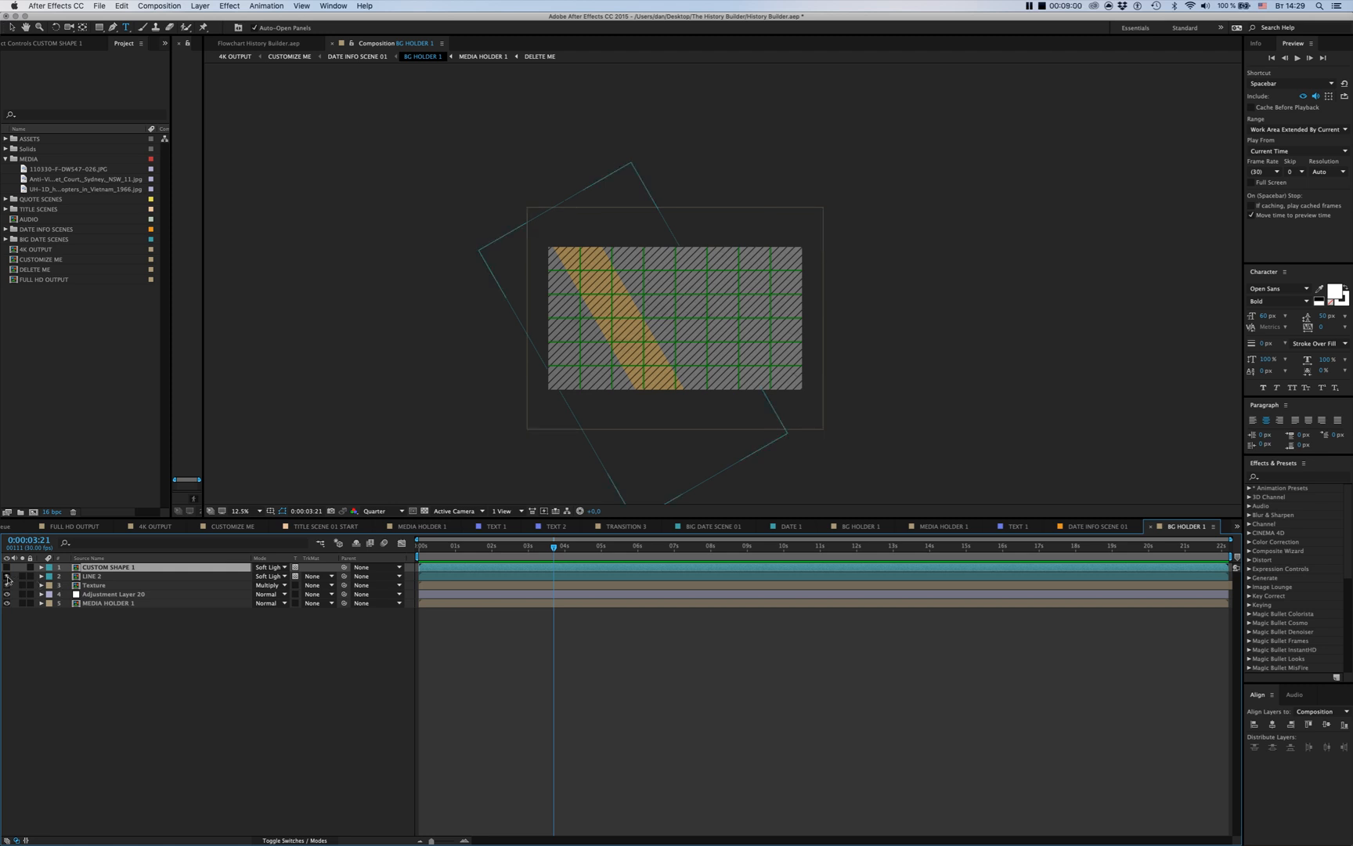
{"action": "left_click", "coordinate": [7, 577]}
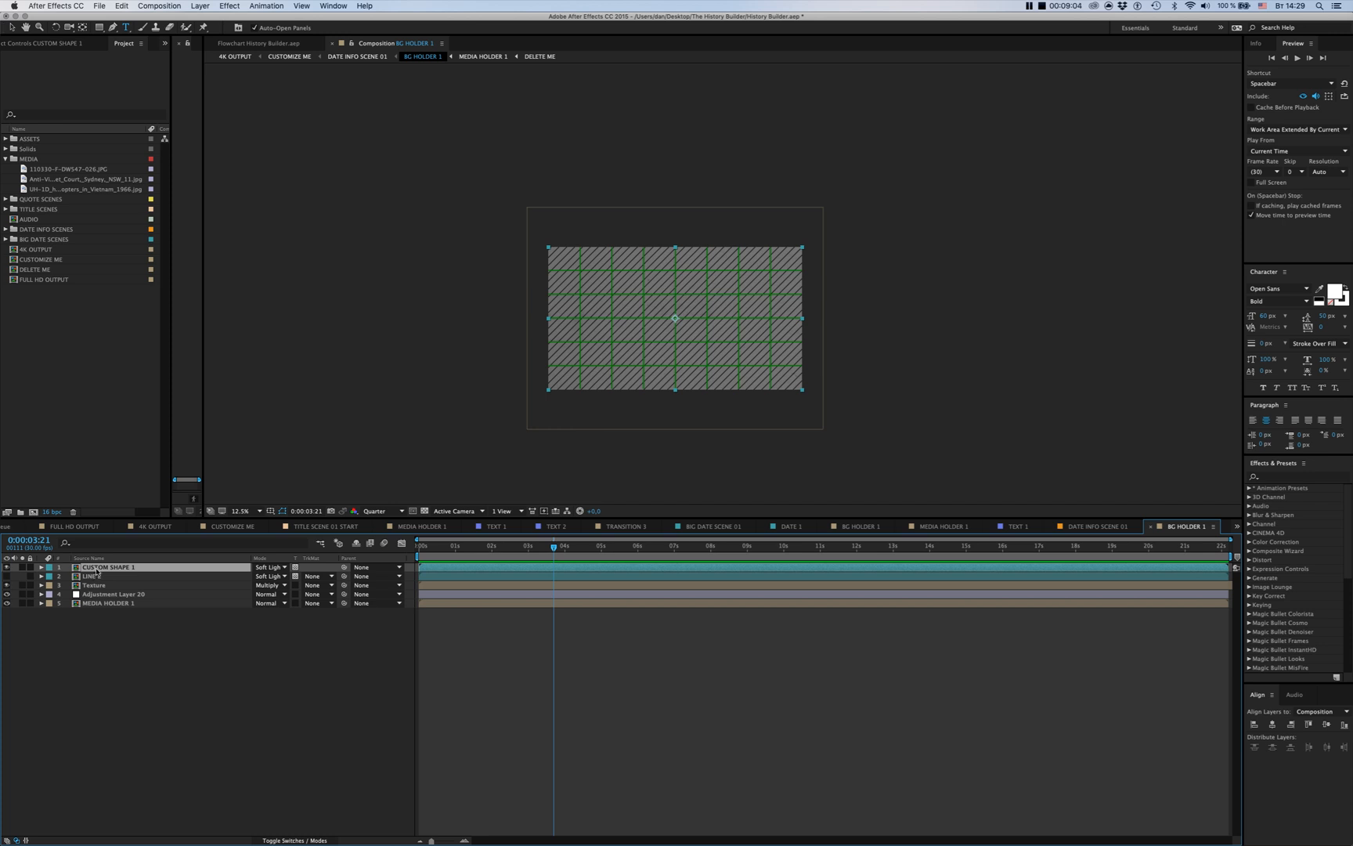
Open the CUSTOM SHAPE 1 composition, draw a large star with the Star tool and place it over the frame's lower-left area
{"action": "double_click", "coordinate": [96, 568]}
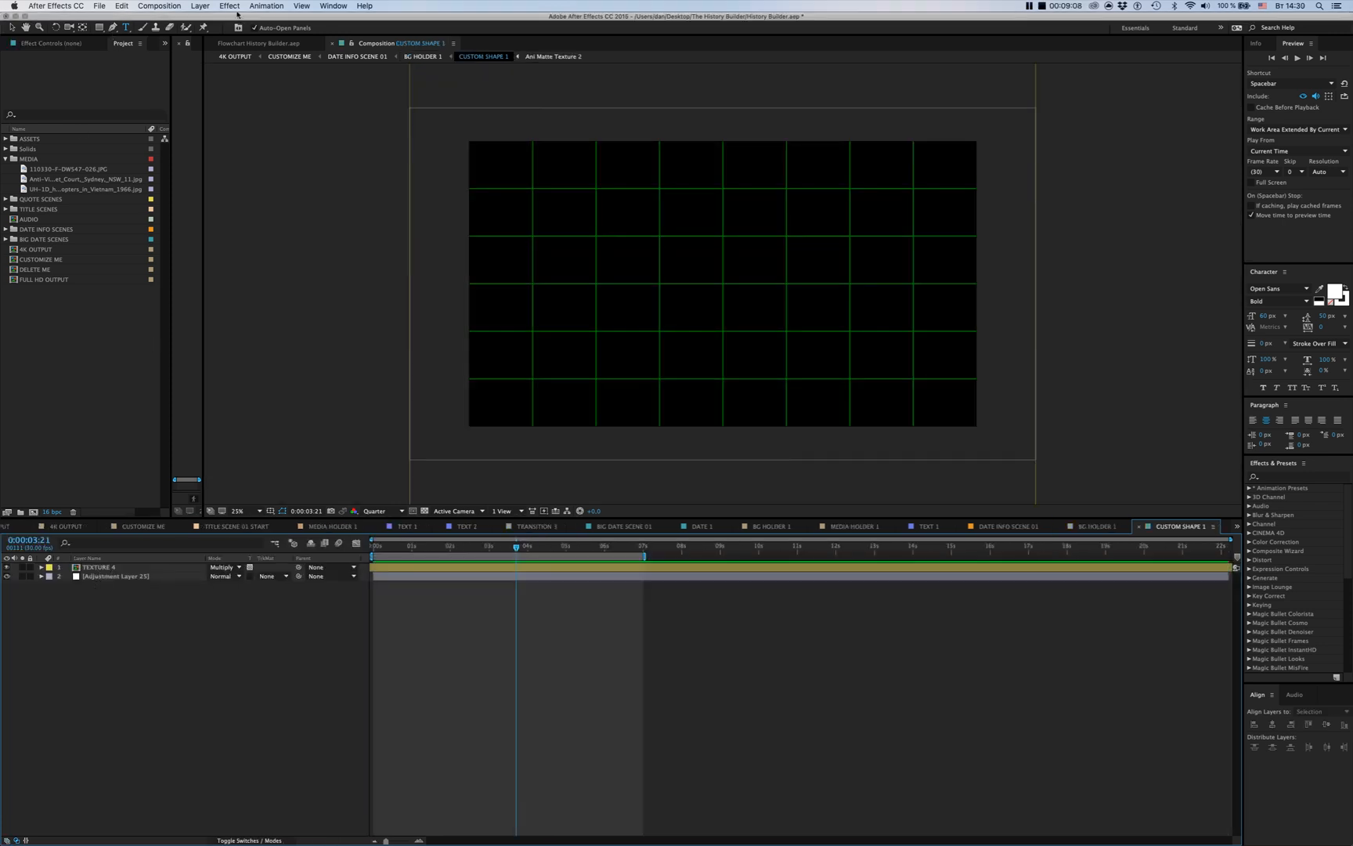
{"action": "left_click", "coordinate": [99, 29]}
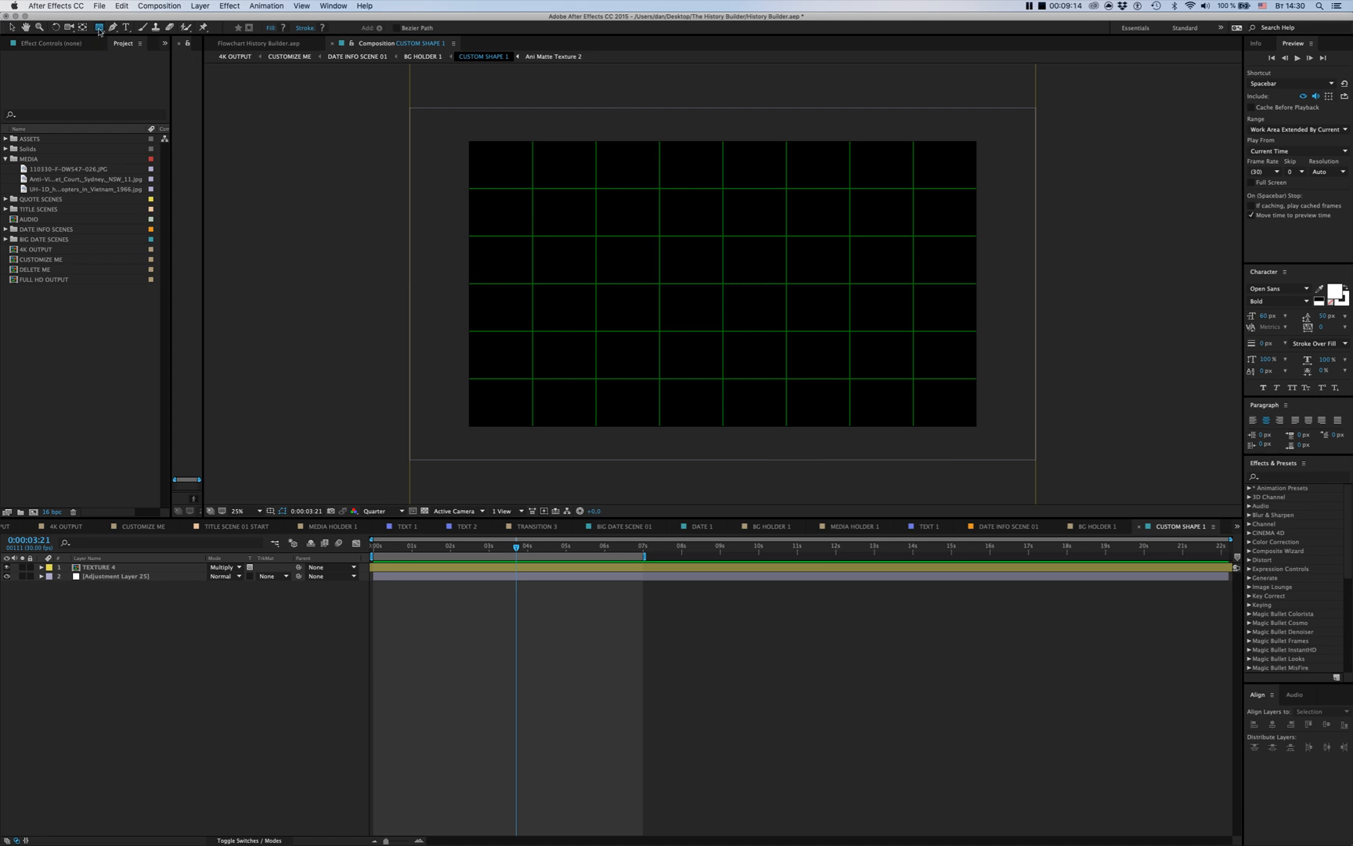
{"action": "left_click_drag", "start_coordinate": [100, 27], "coordinate": [131, 73]}
{"action": "left_click_drag", "start_coordinate": [566, 267], "coordinate": [659, 373]}
{"action": "key", "text": "v"}
{"action": "left_click_drag", "start_coordinate": [603, 301], "coordinate": [551, 360]}
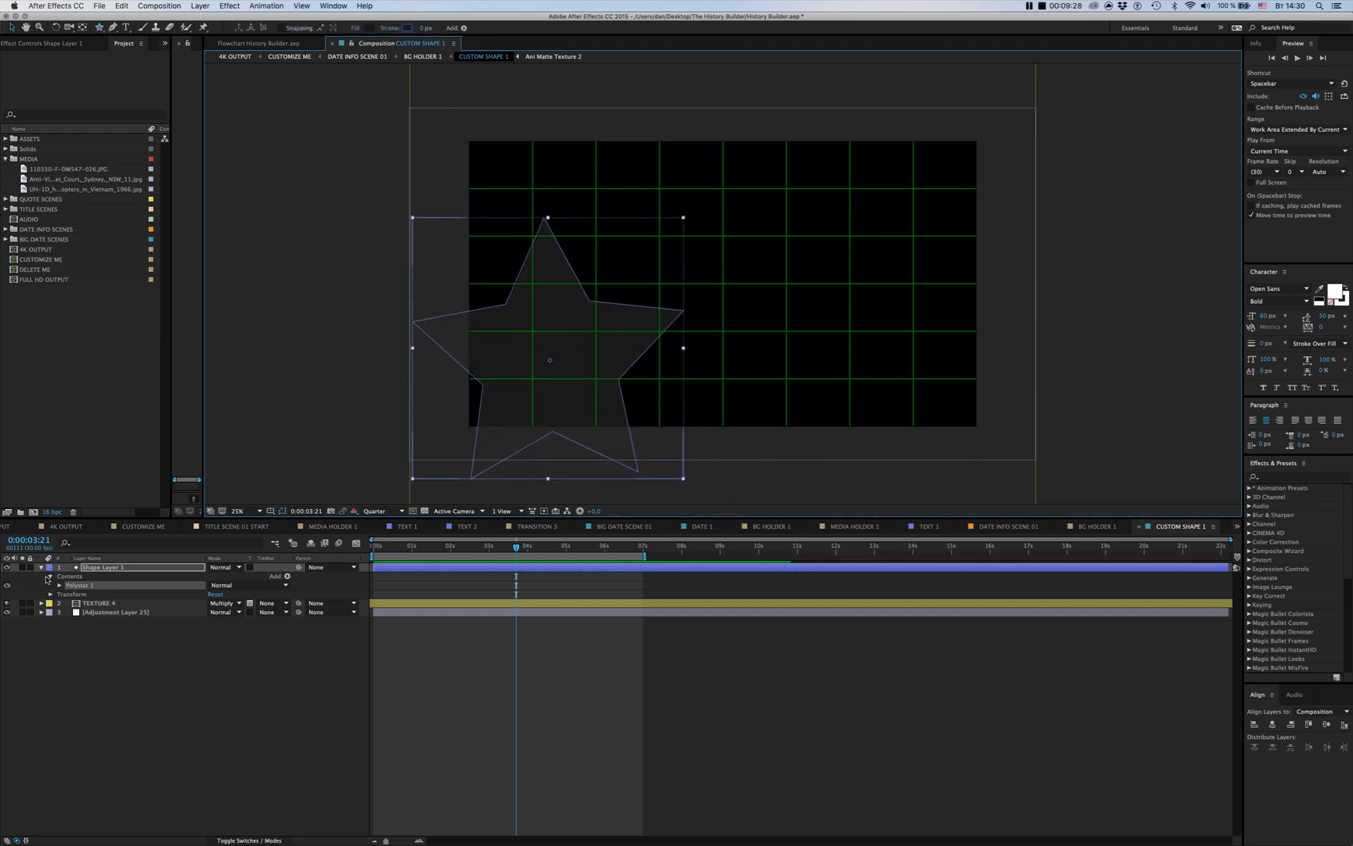
Move the star's shape layer below the adjustment layer and return to BG HOLDER 1
{"action": "left_click", "coordinate": [94, 567]}
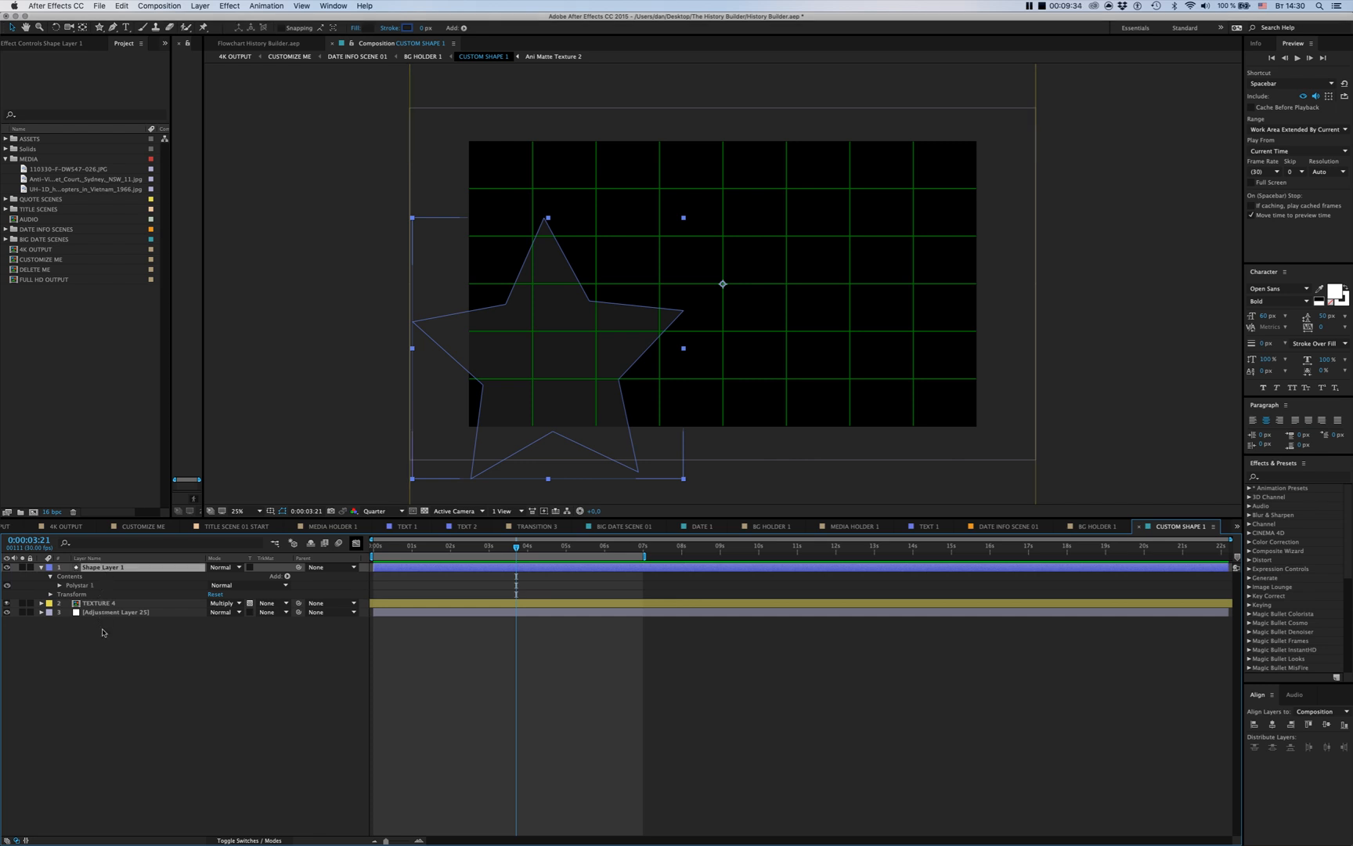
{"action": "left_click_drag", "start_coordinate": [102, 626], "coordinate": [102, 625]}
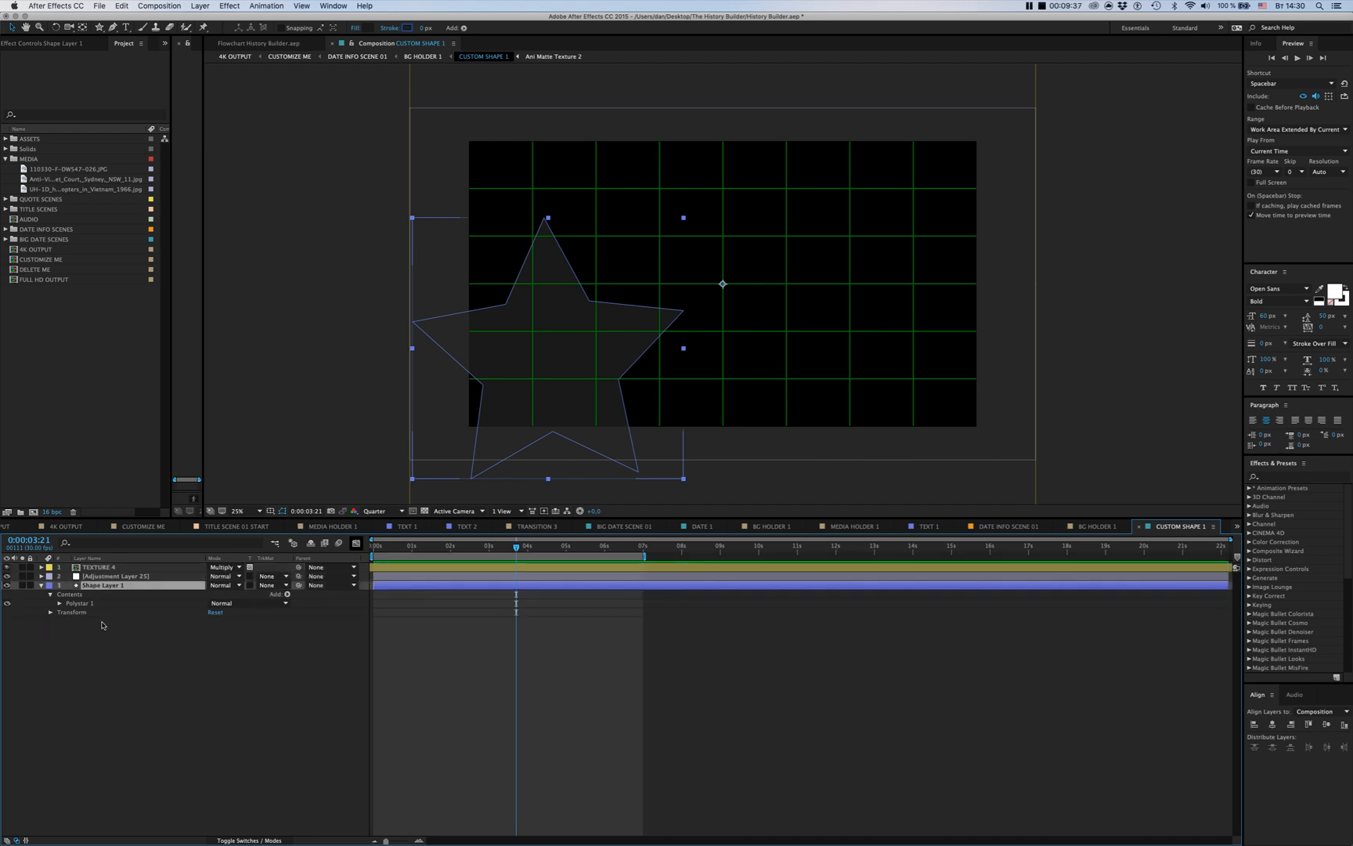
{"action": "left_click", "coordinate": [545, 699]}
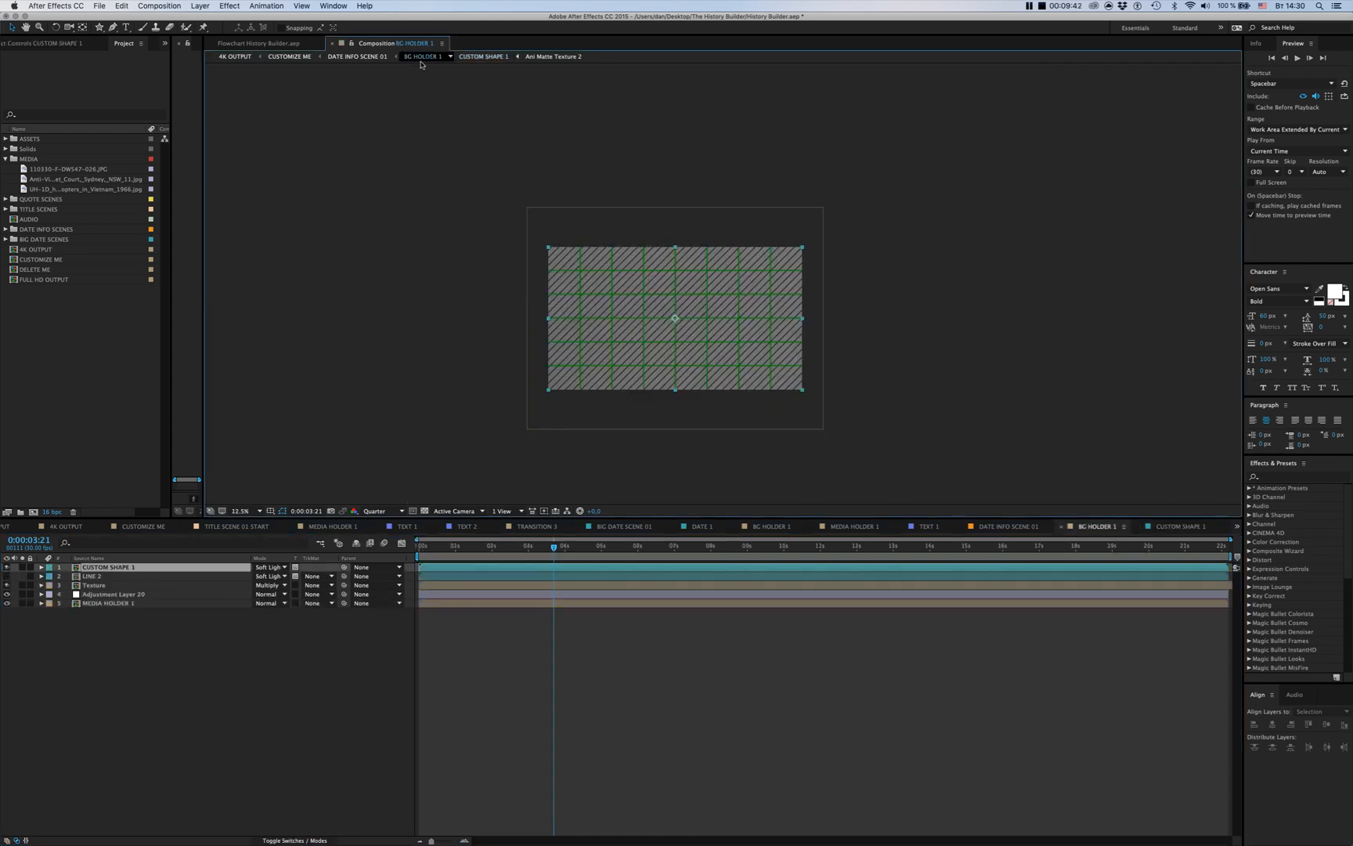
Inspect the effects on the adjustment layer in the CUSTOM SHAPE 1 composition and return to BG HOLDER 1
{"action": "left_click", "coordinate": [423, 58]}
{"action": "left_click", "coordinate": [448, 567]}
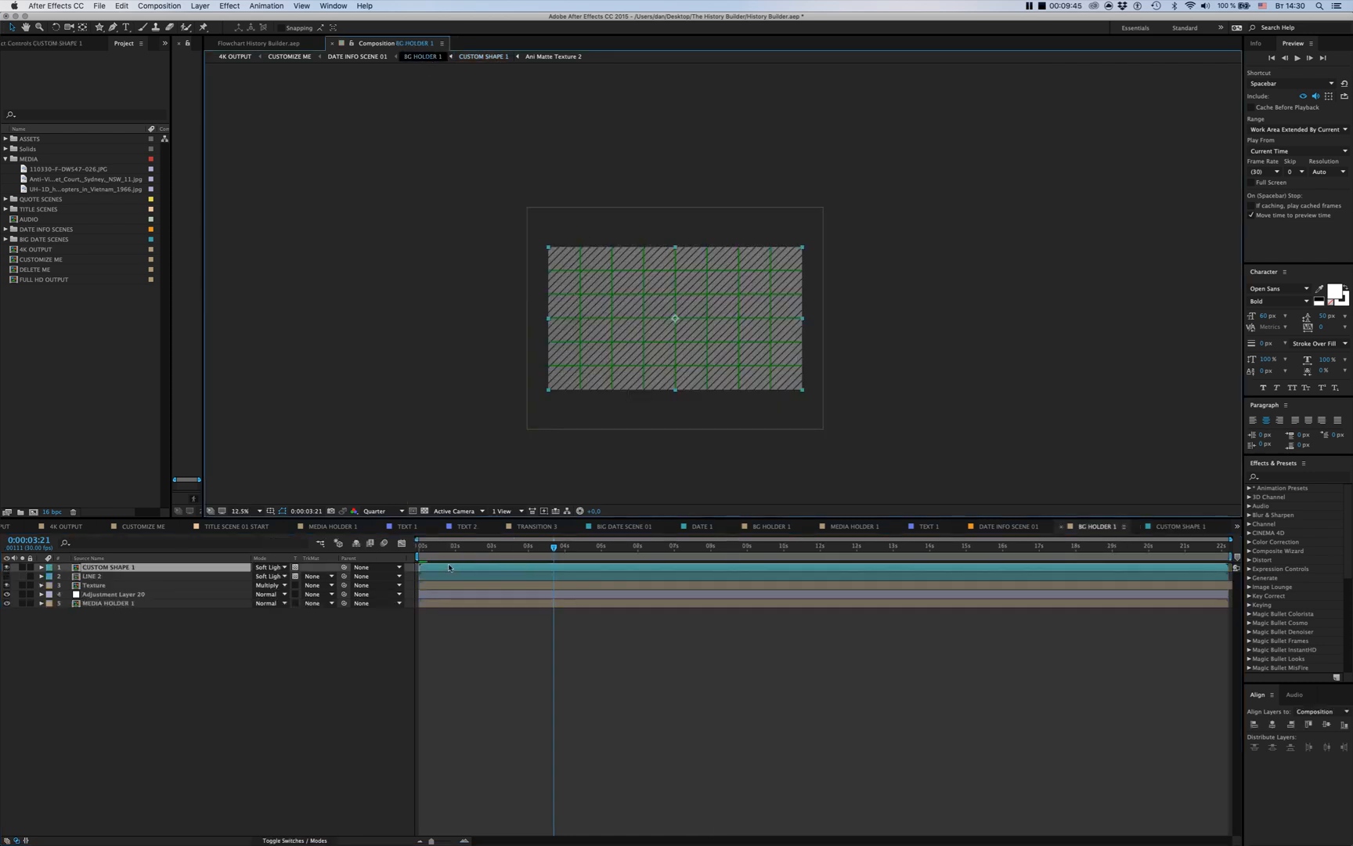
{"action": "double_click", "coordinate": [505, 570]}
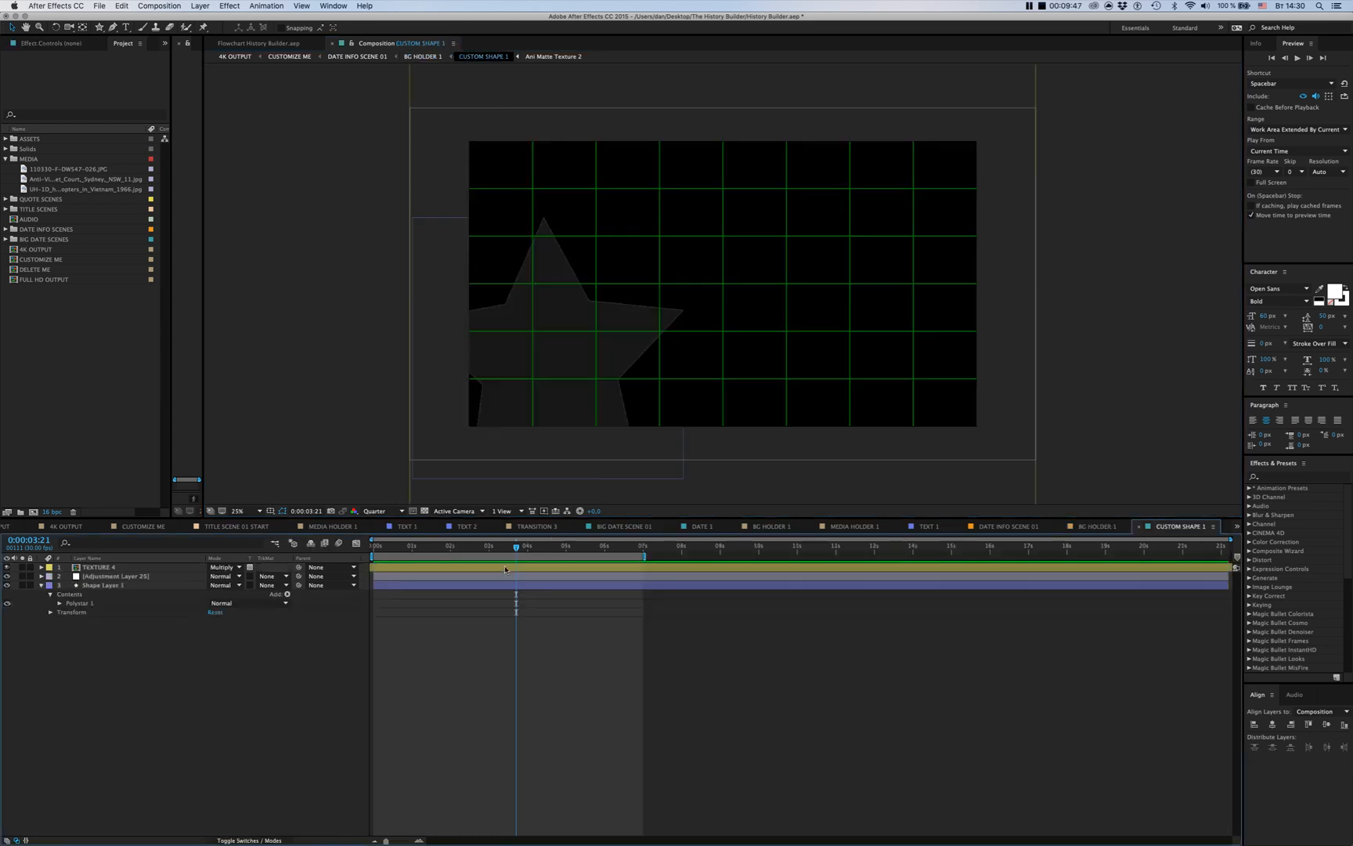
{"action": "left_click", "coordinate": [143, 578]}
{"action": "key", "text": "e"}
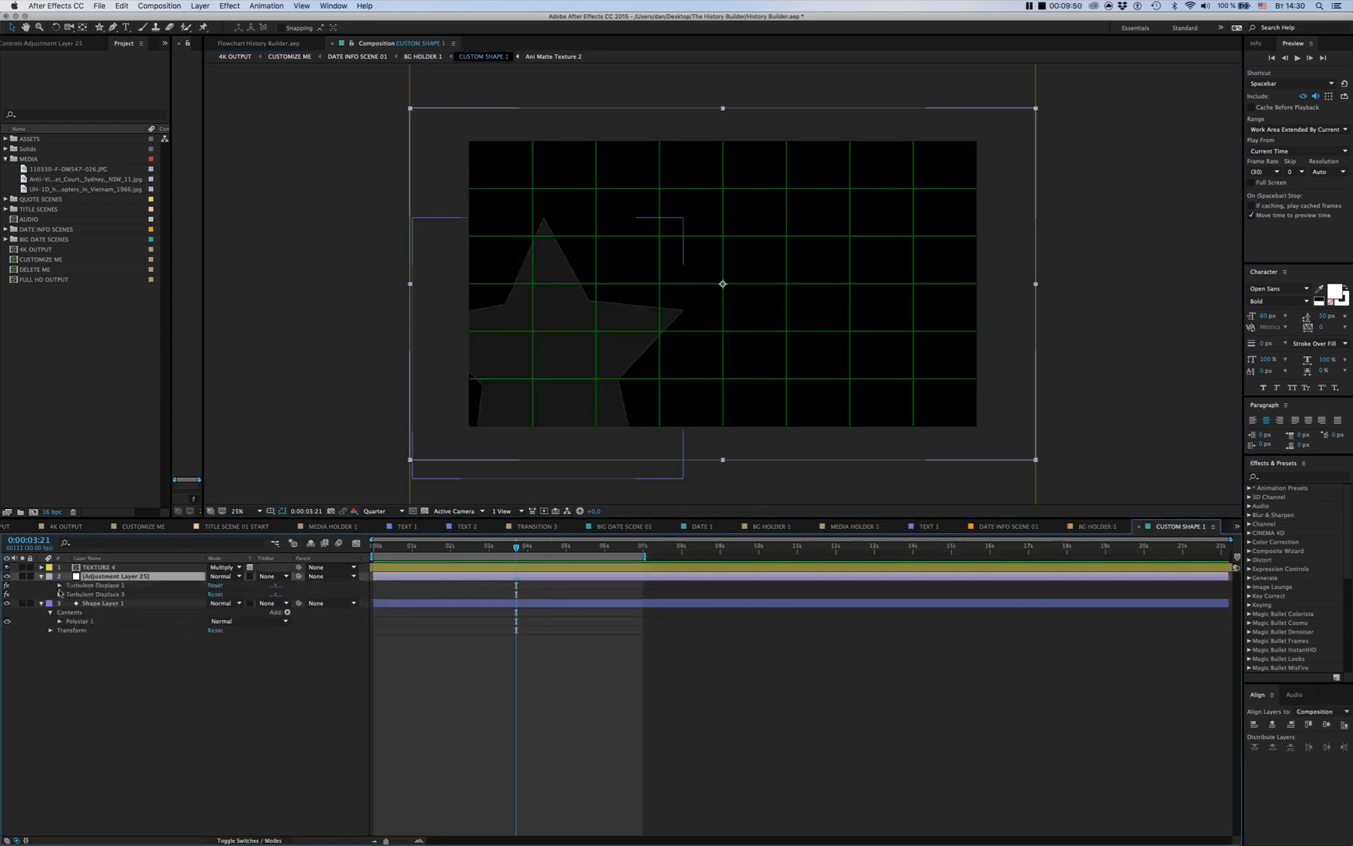
{"action": "key", "text": "e"}
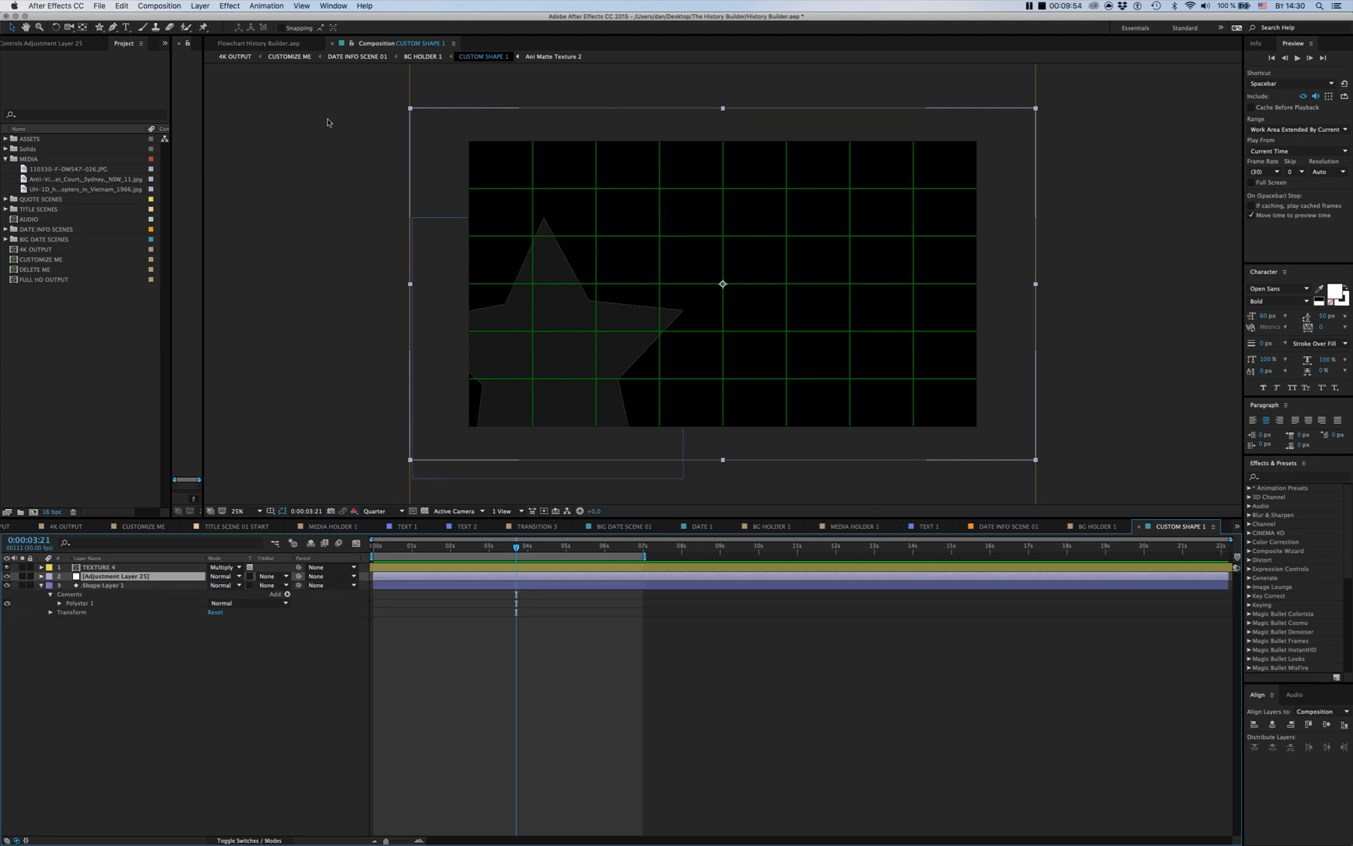
{"action": "left_click", "coordinate": [1099, 527]}
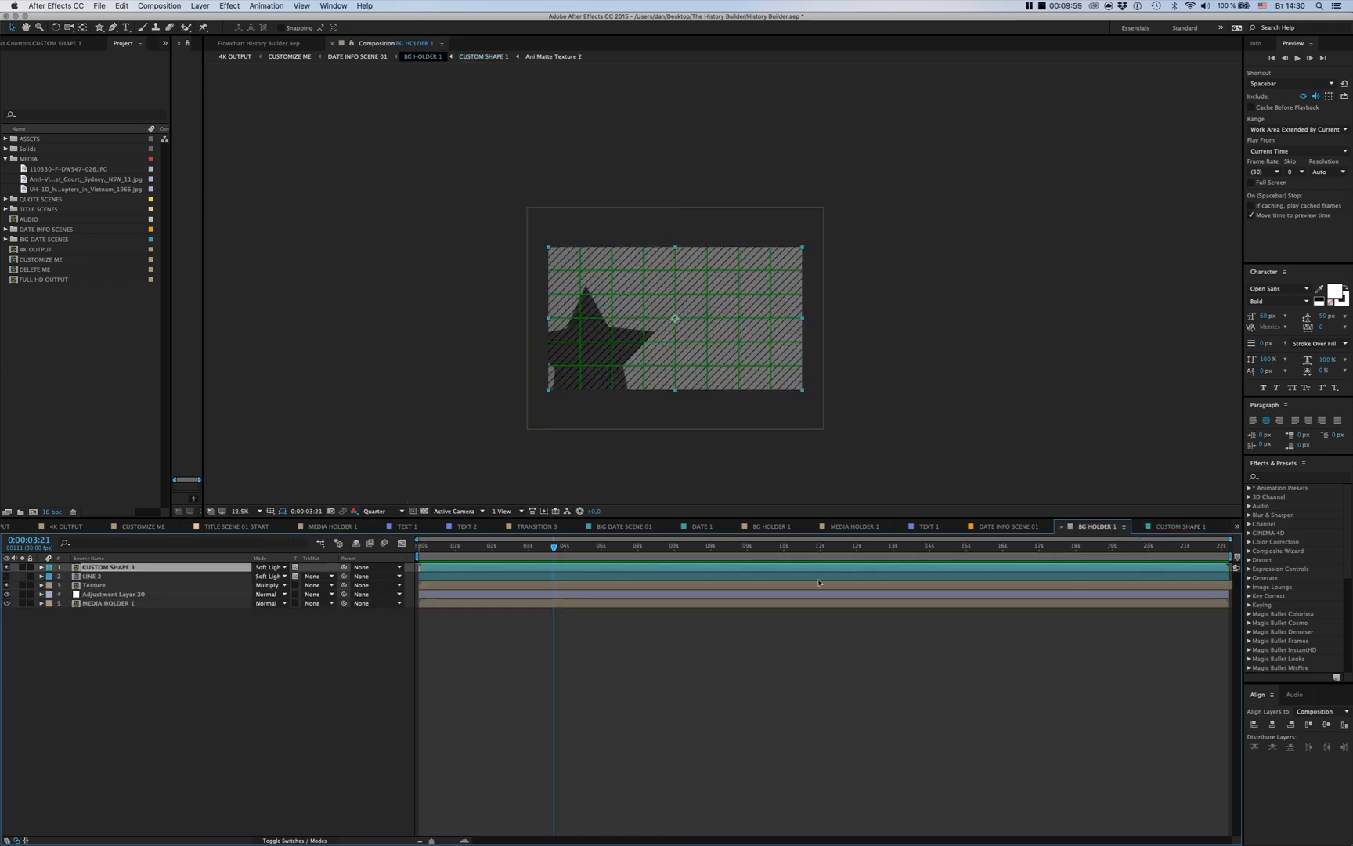
Expand the Tint effects of the LINE 2 and CUSTOM SHAPE 1 layers to compare their colour mapping settings
{"action": "left_click", "coordinate": [41, 576]}
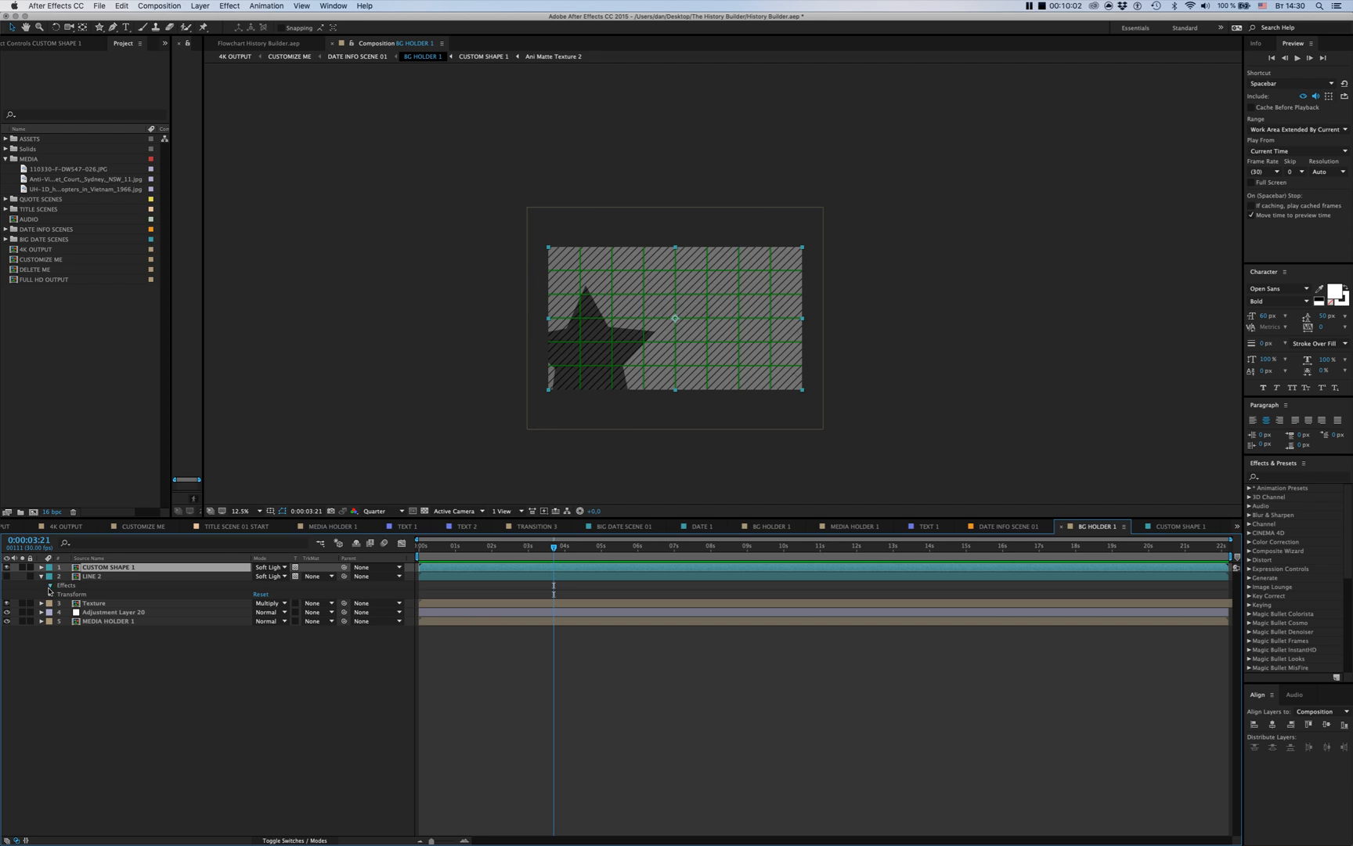
{"action": "left_click", "coordinate": [49, 587]}
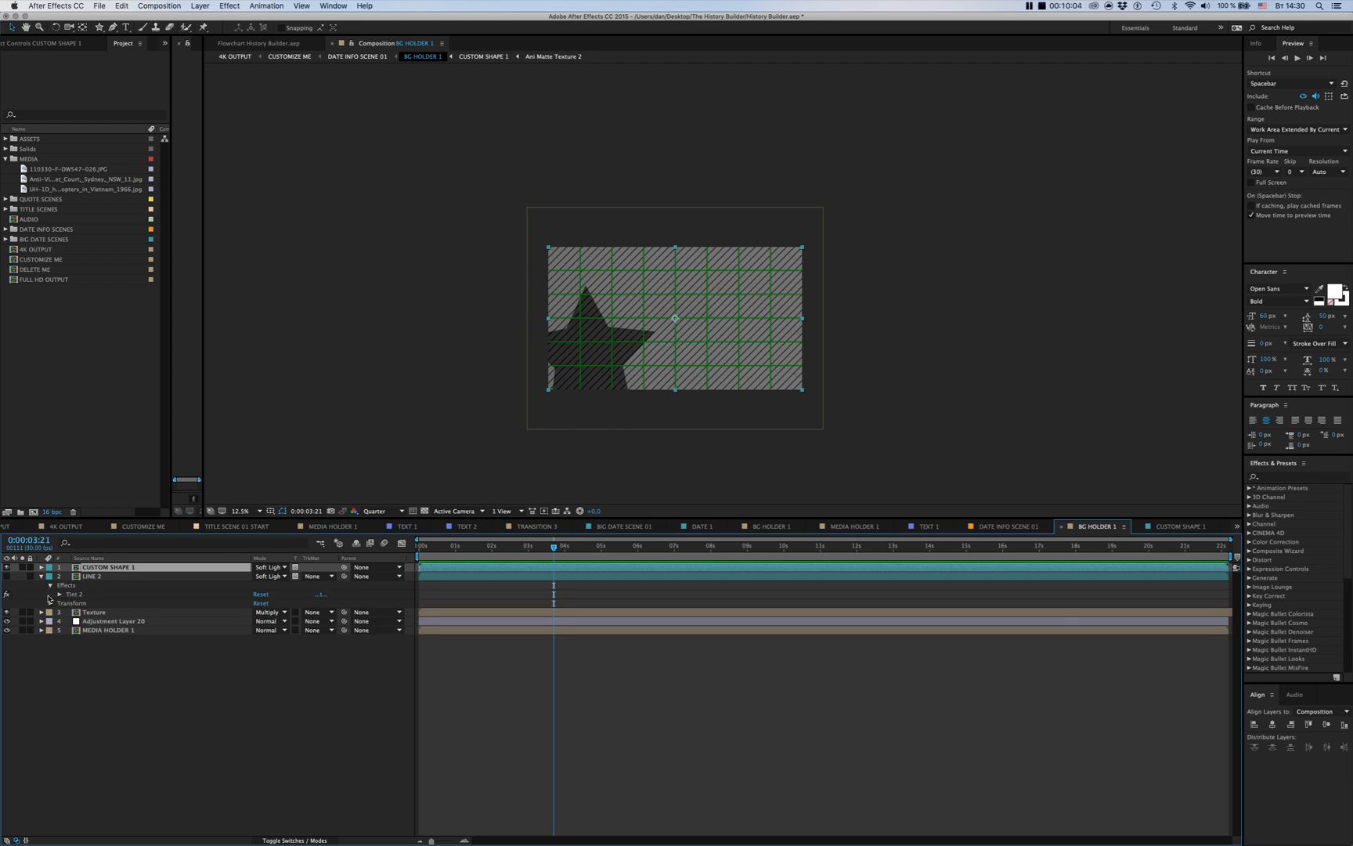
{"action": "left_click", "coordinate": [60, 595]}
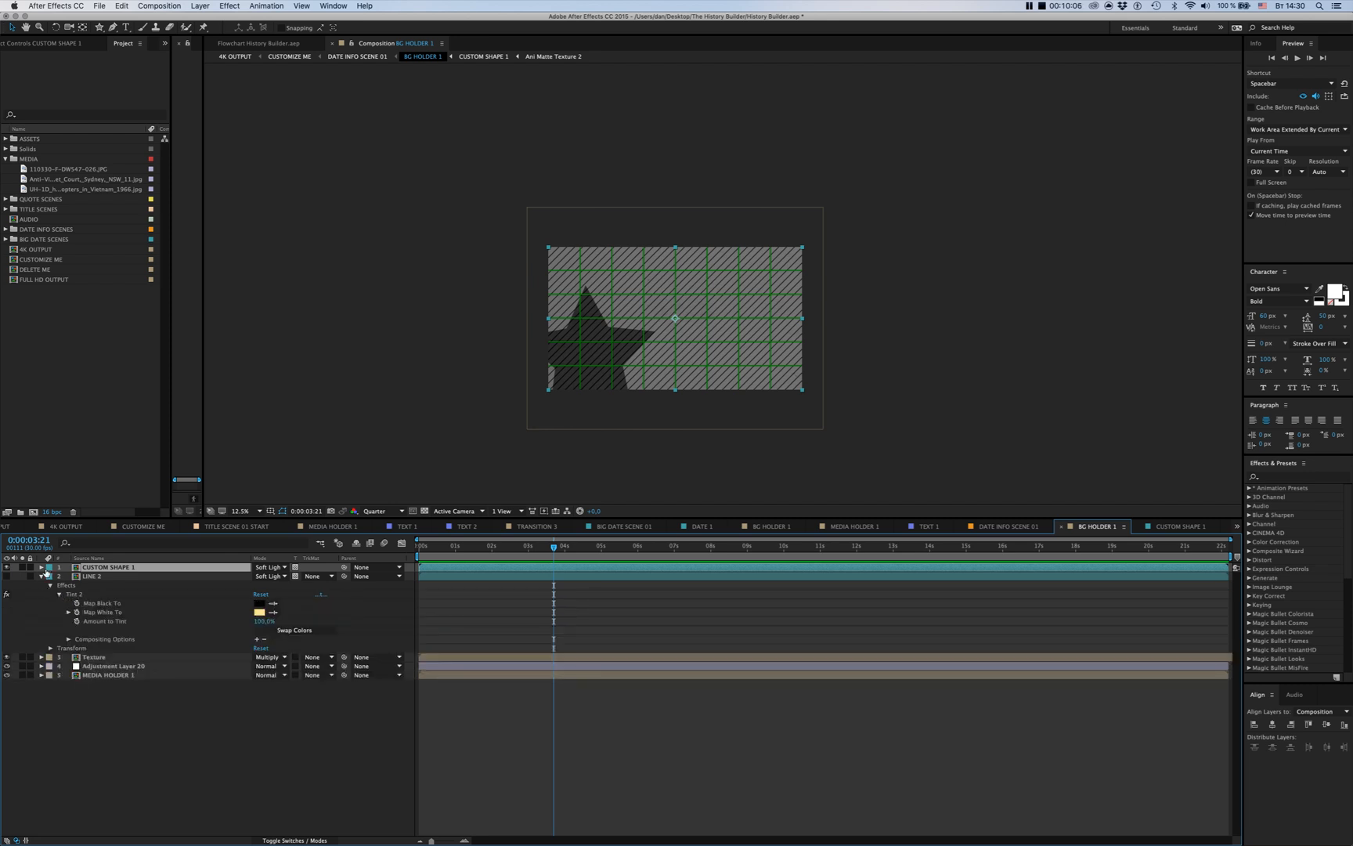
{"action": "left_click", "coordinate": [41, 567]}
{"action": "left_click", "coordinate": [50, 576]}
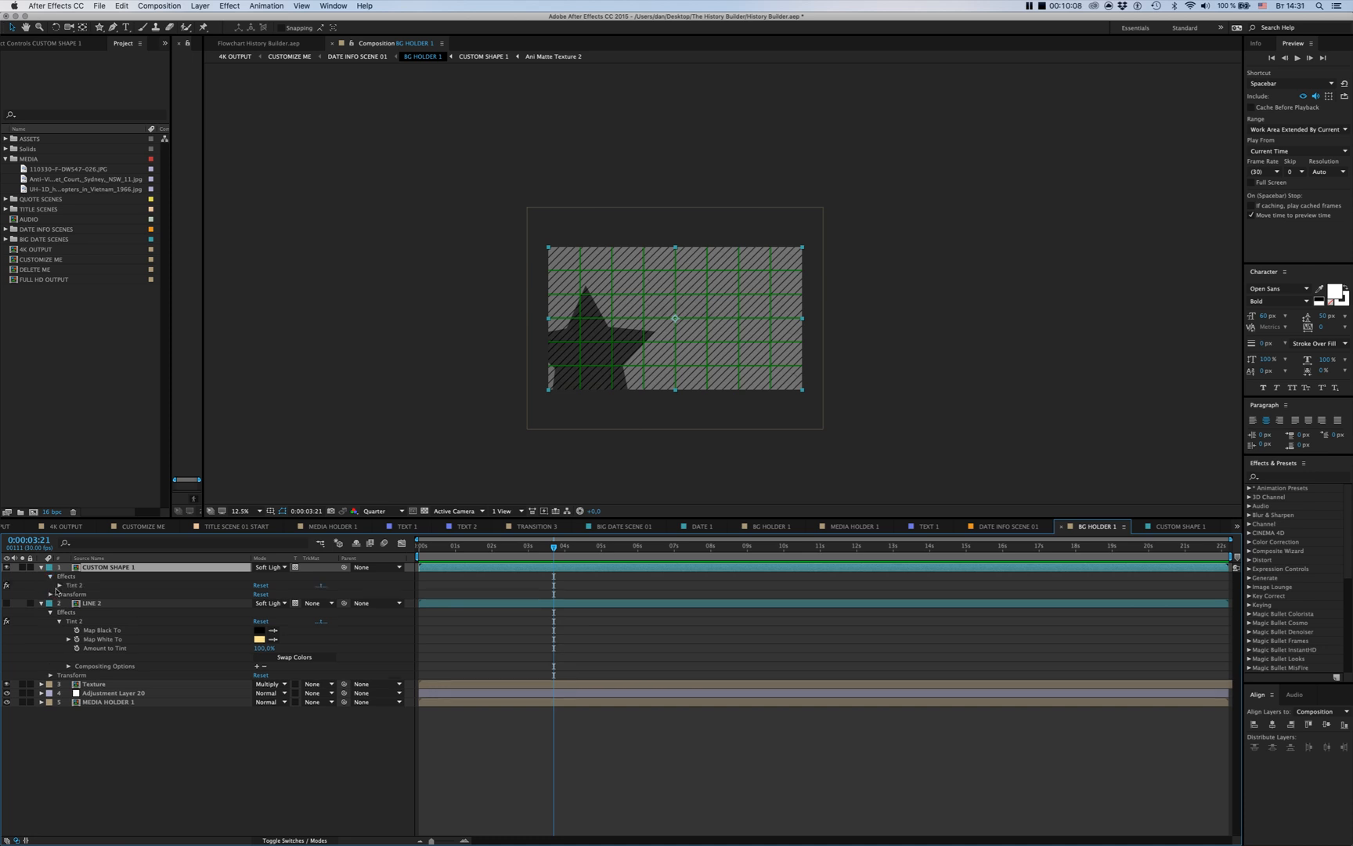
{"action": "left_click", "coordinate": [59, 586]}
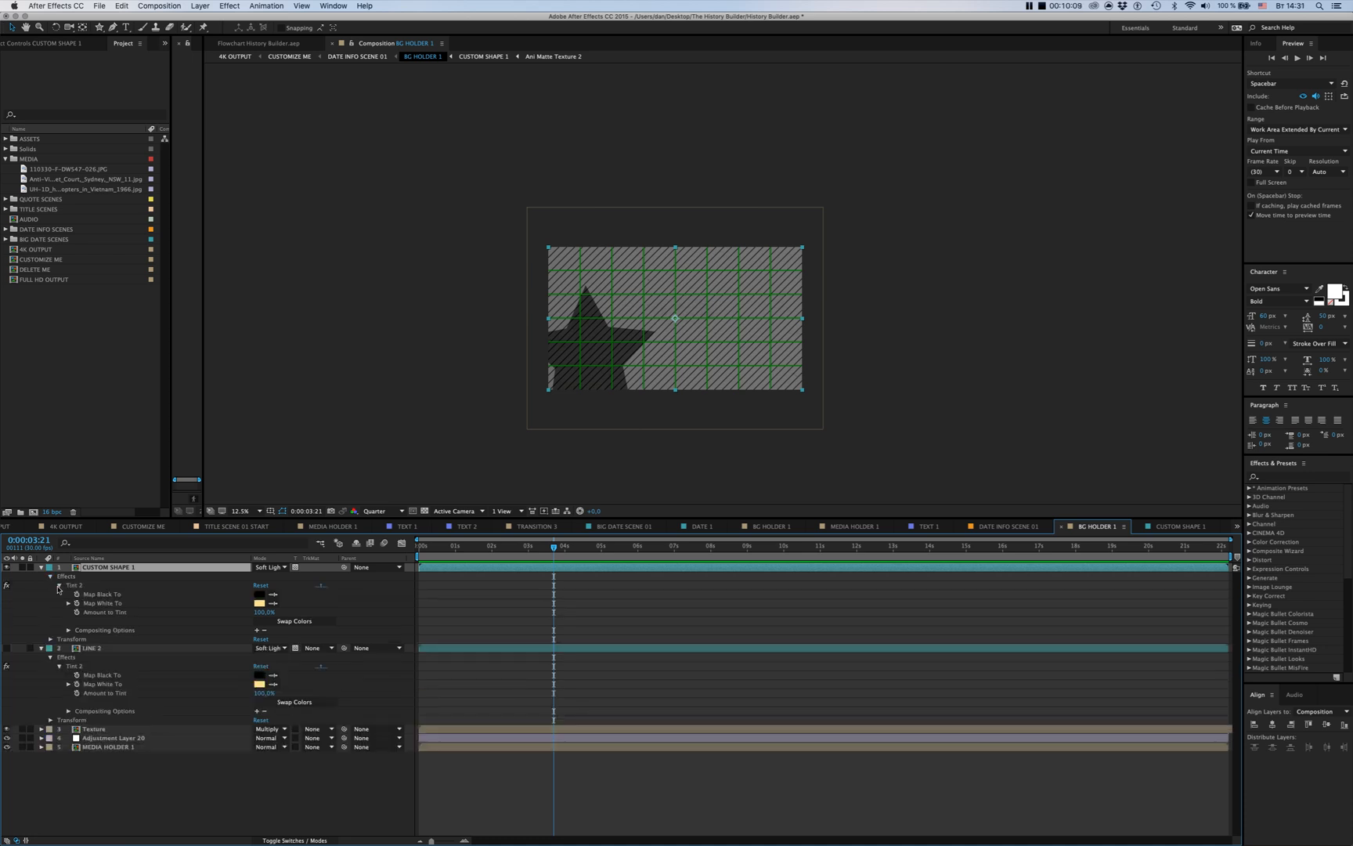
Set the star's fill colour to white (FFFFFF) in the CUSTOM SHAPE 1 composition and return to BG HOLDER 1
{"action": "double_click", "coordinate": [121, 568]}
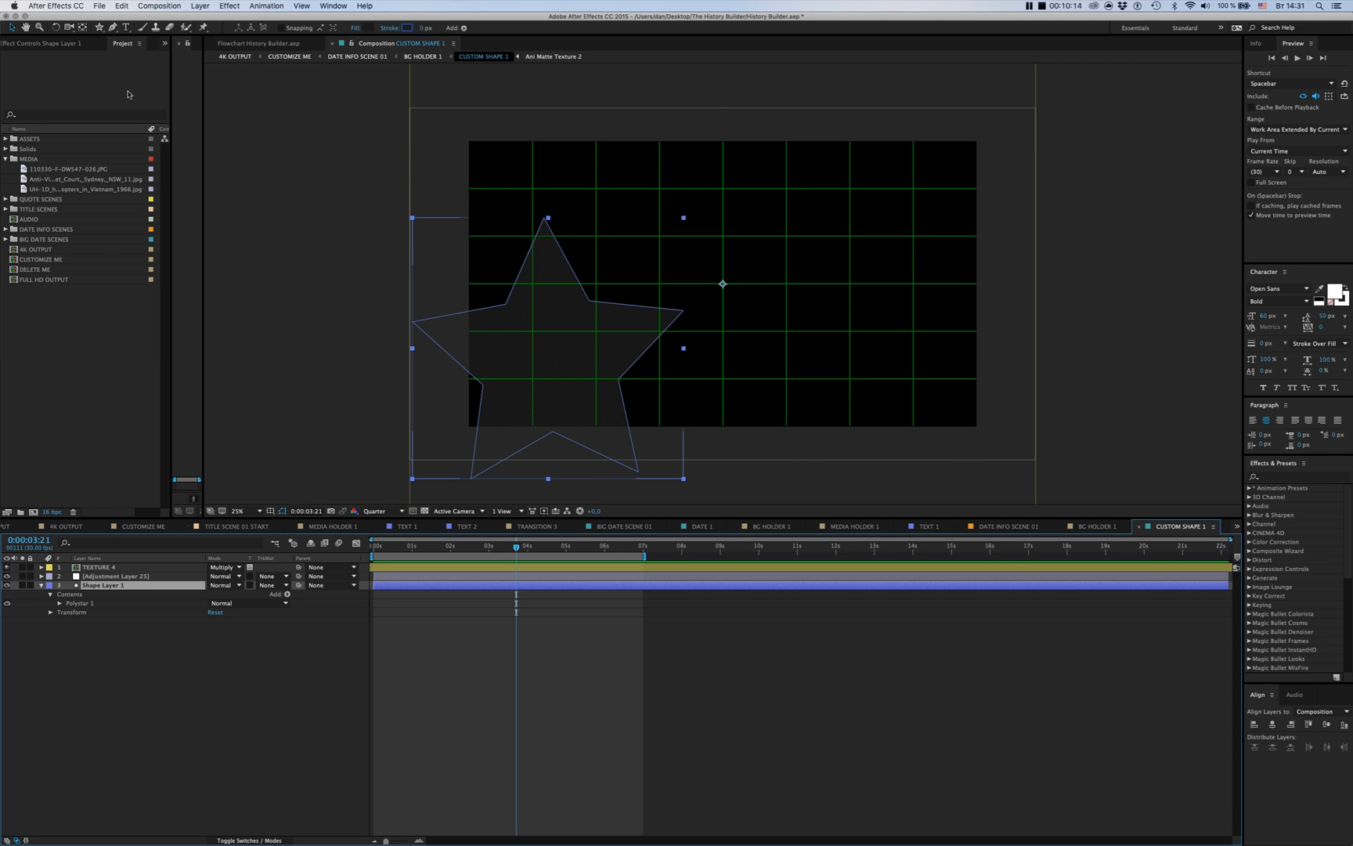
{"action": "left_click", "coordinate": [366, 29]}
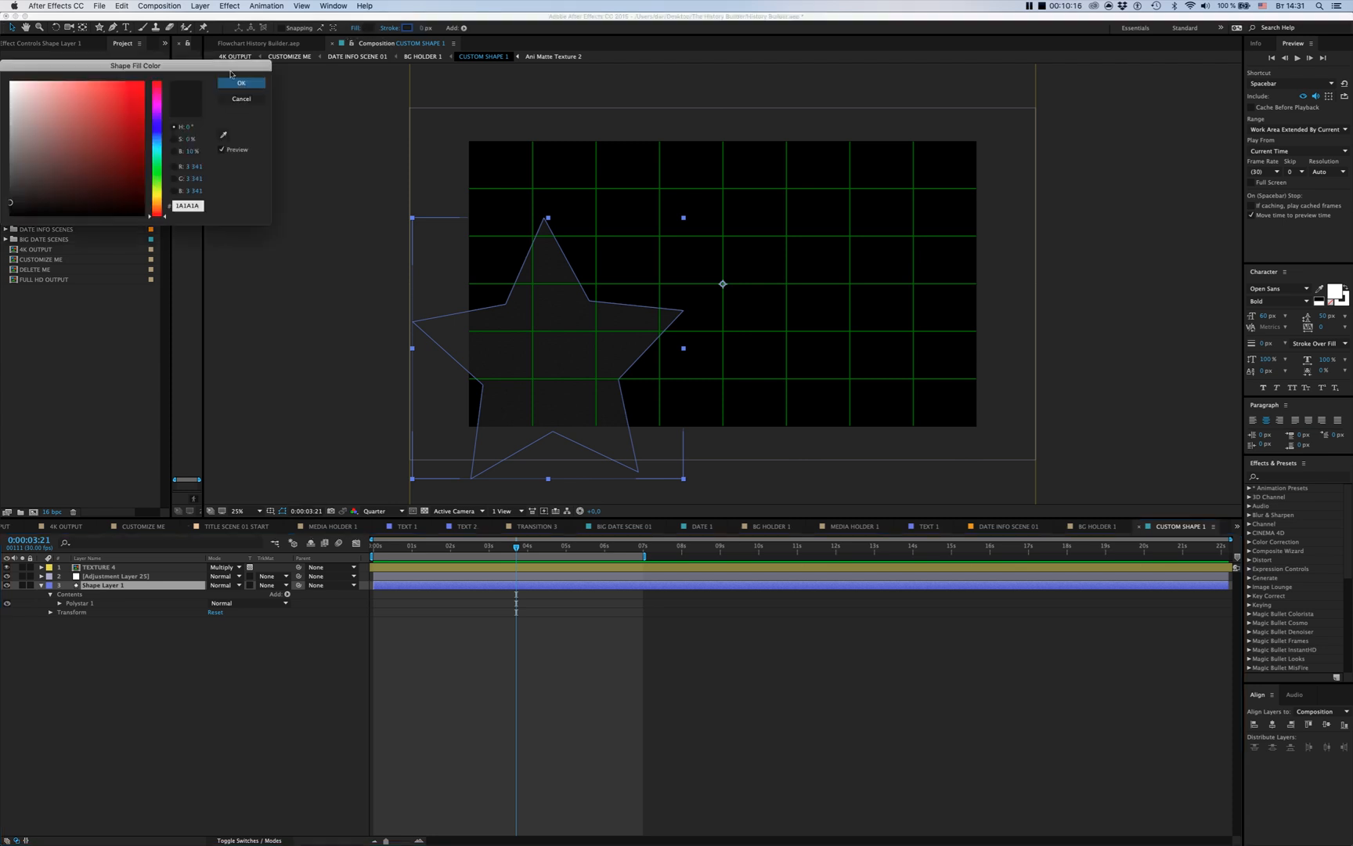
{"action": "left_click", "coordinate": [10, 82]}
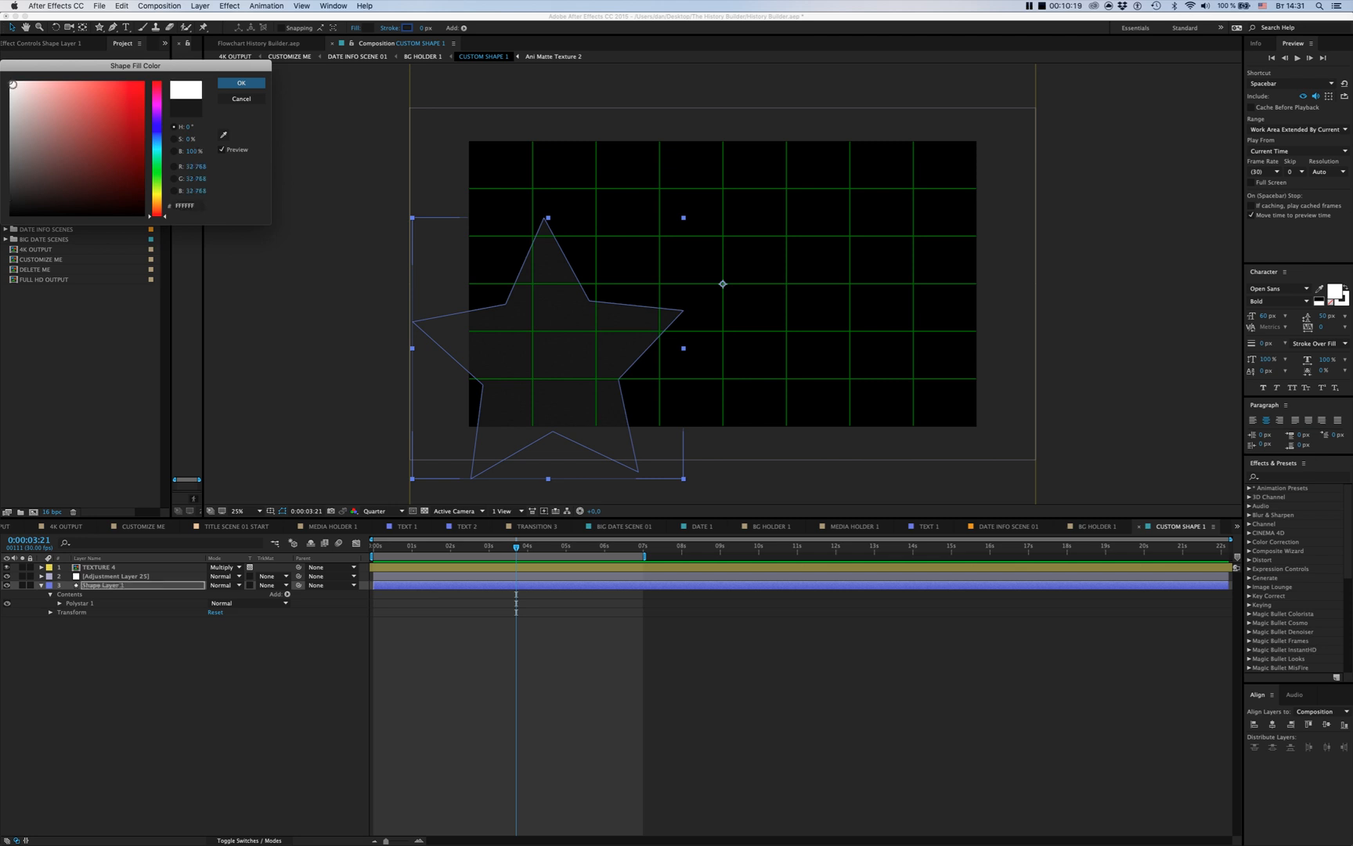
{"action": "left_click", "coordinate": [241, 83]}
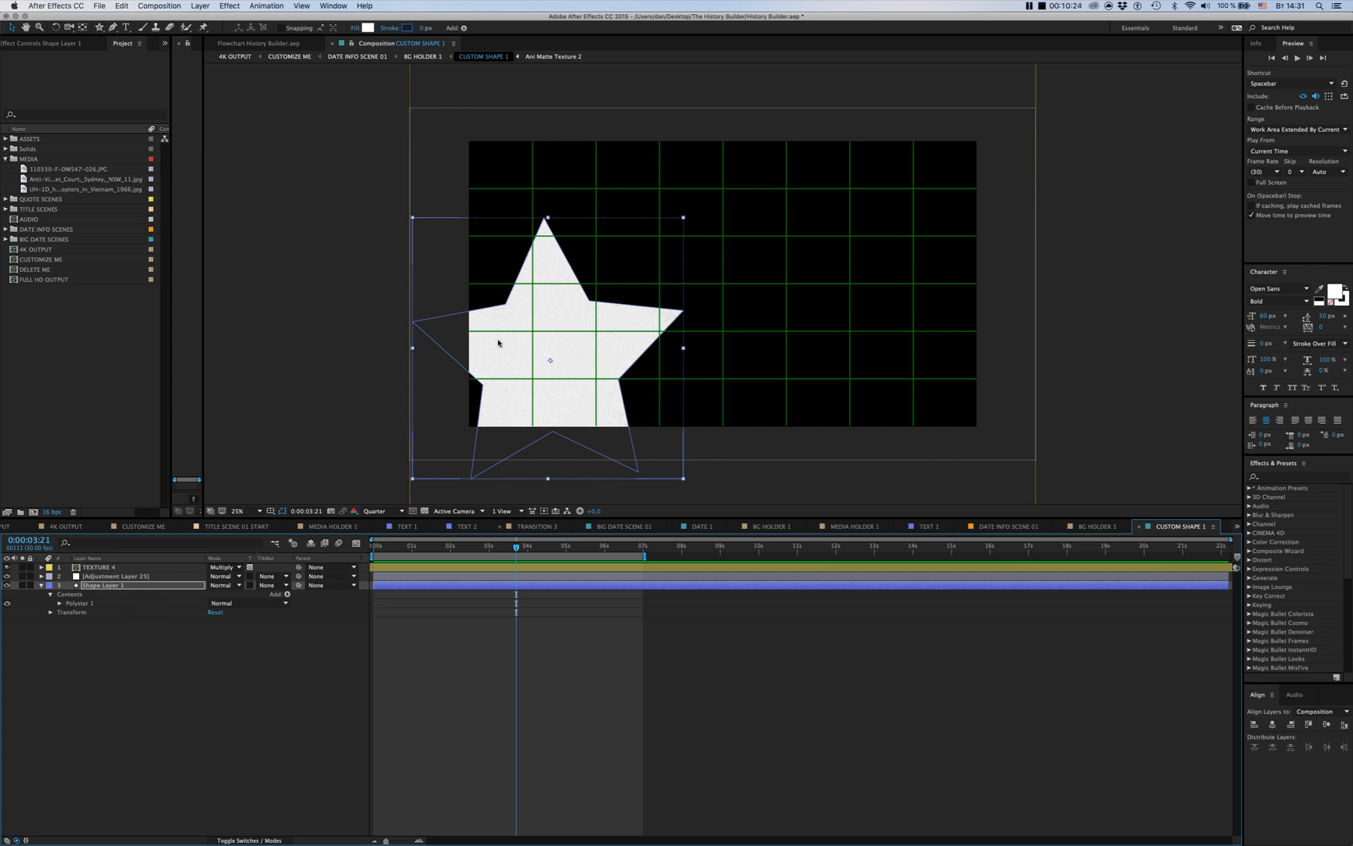
{"action": "left_click", "coordinate": [430, 59]}
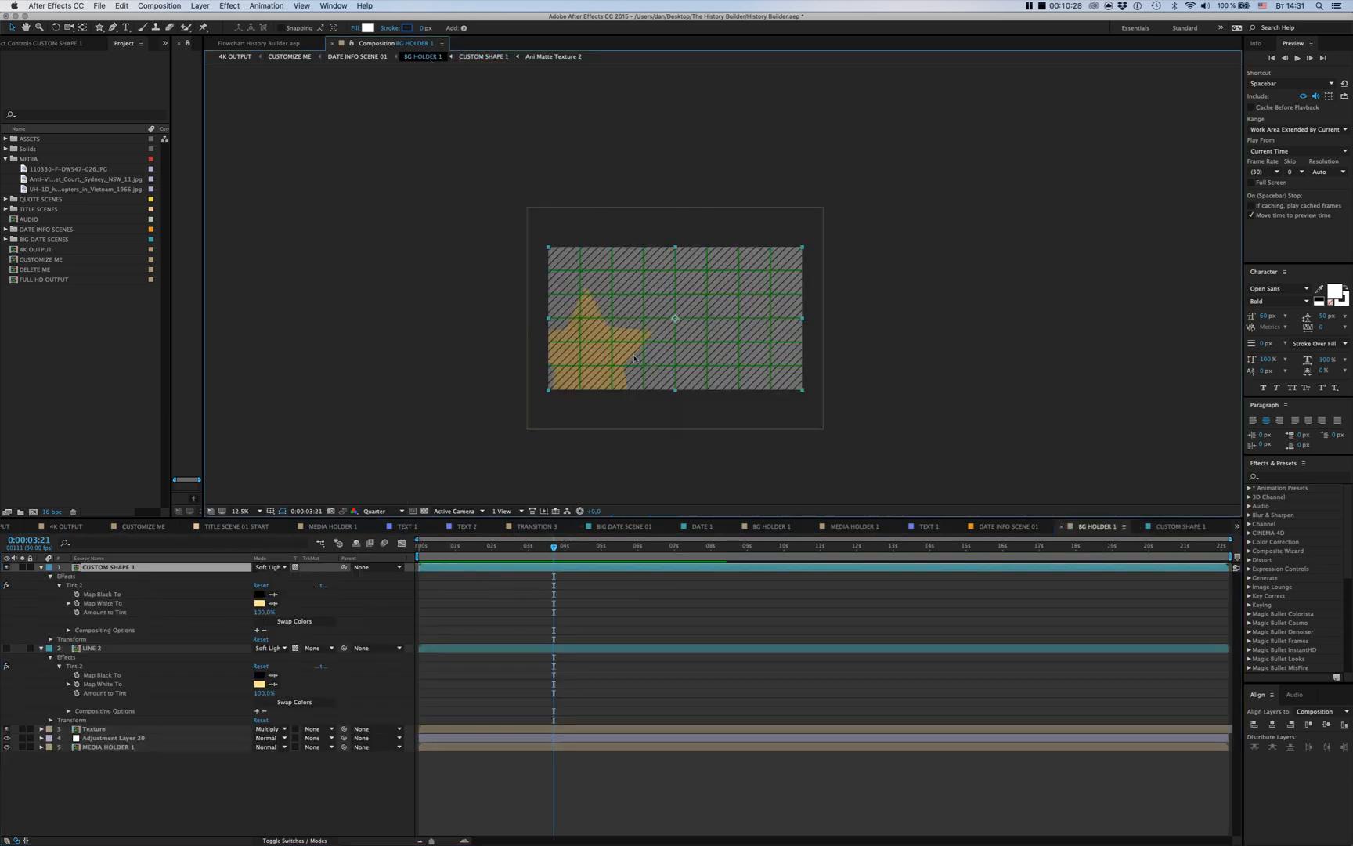
Add the UH-1D helicopters in Vietnam 1966 photo to MEDIA HOLDER 1, fit it to the composition's width and return to CUSTOMIZE ME
{"action": "double_click", "coordinate": [102, 748]}
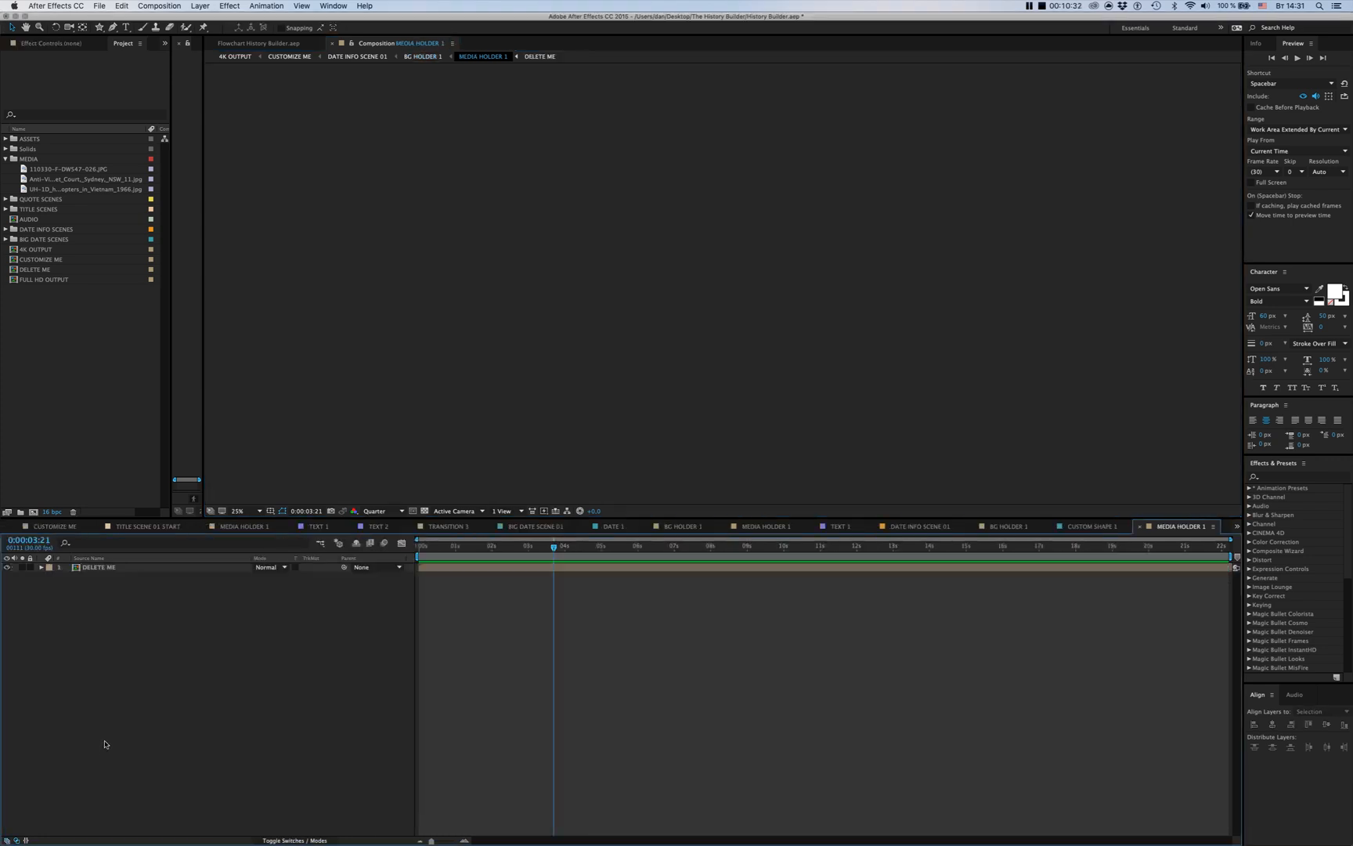
{"action": "left_click", "coordinate": [66, 190]}
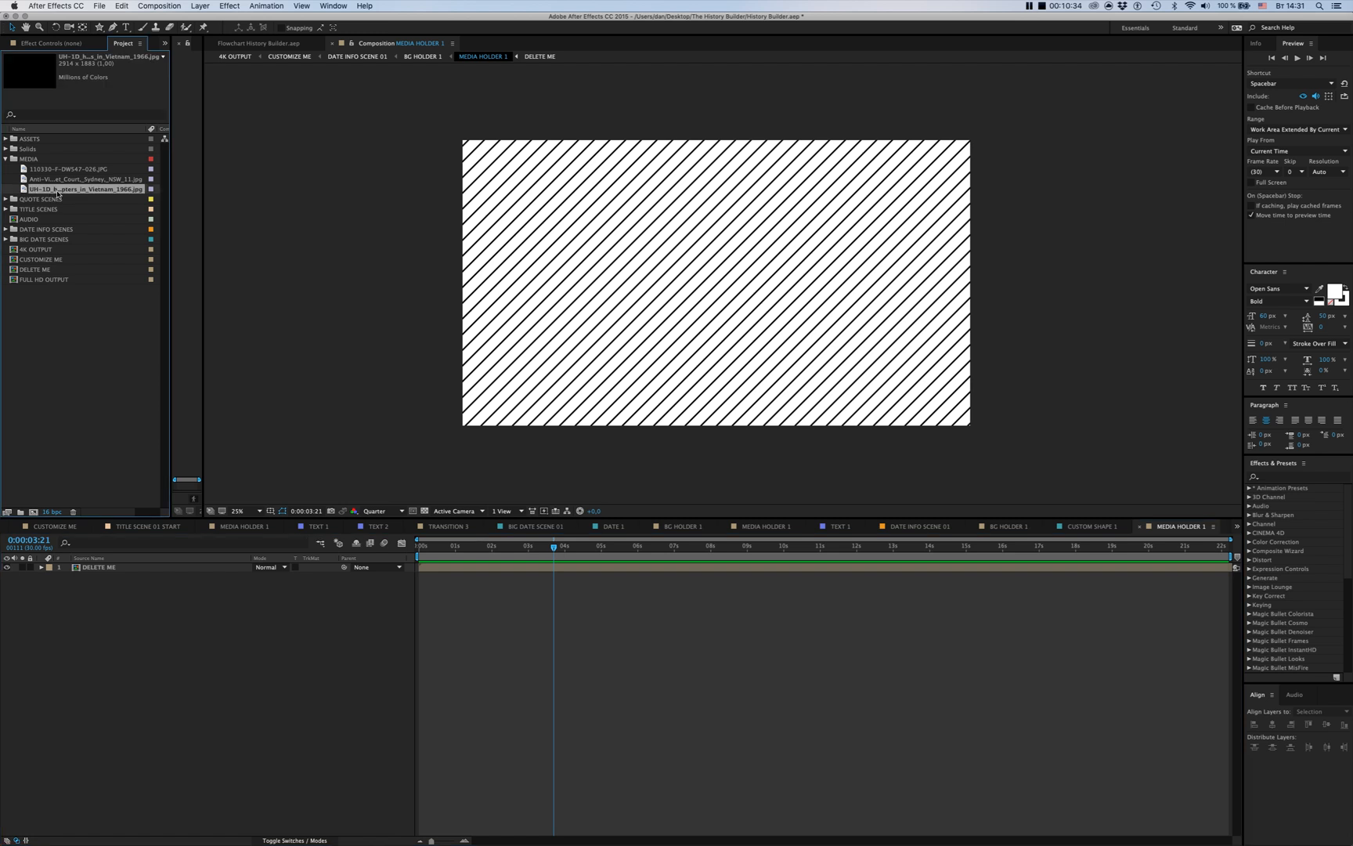
{"action": "left_click_drag", "start_coordinate": [657, 294], "coordinate": [709, 288]}
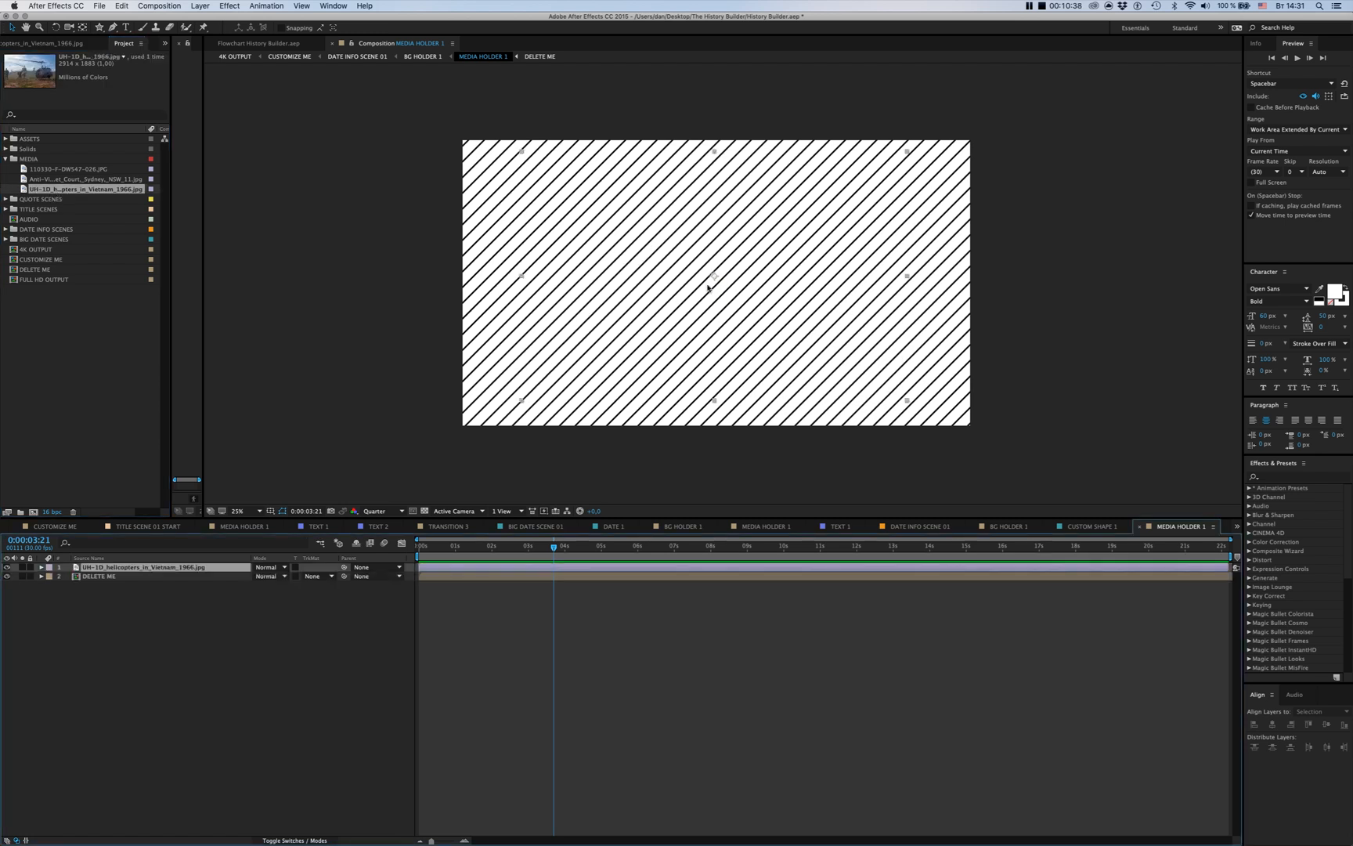
{"action": "right_click", "coordinate": [708, 288]}
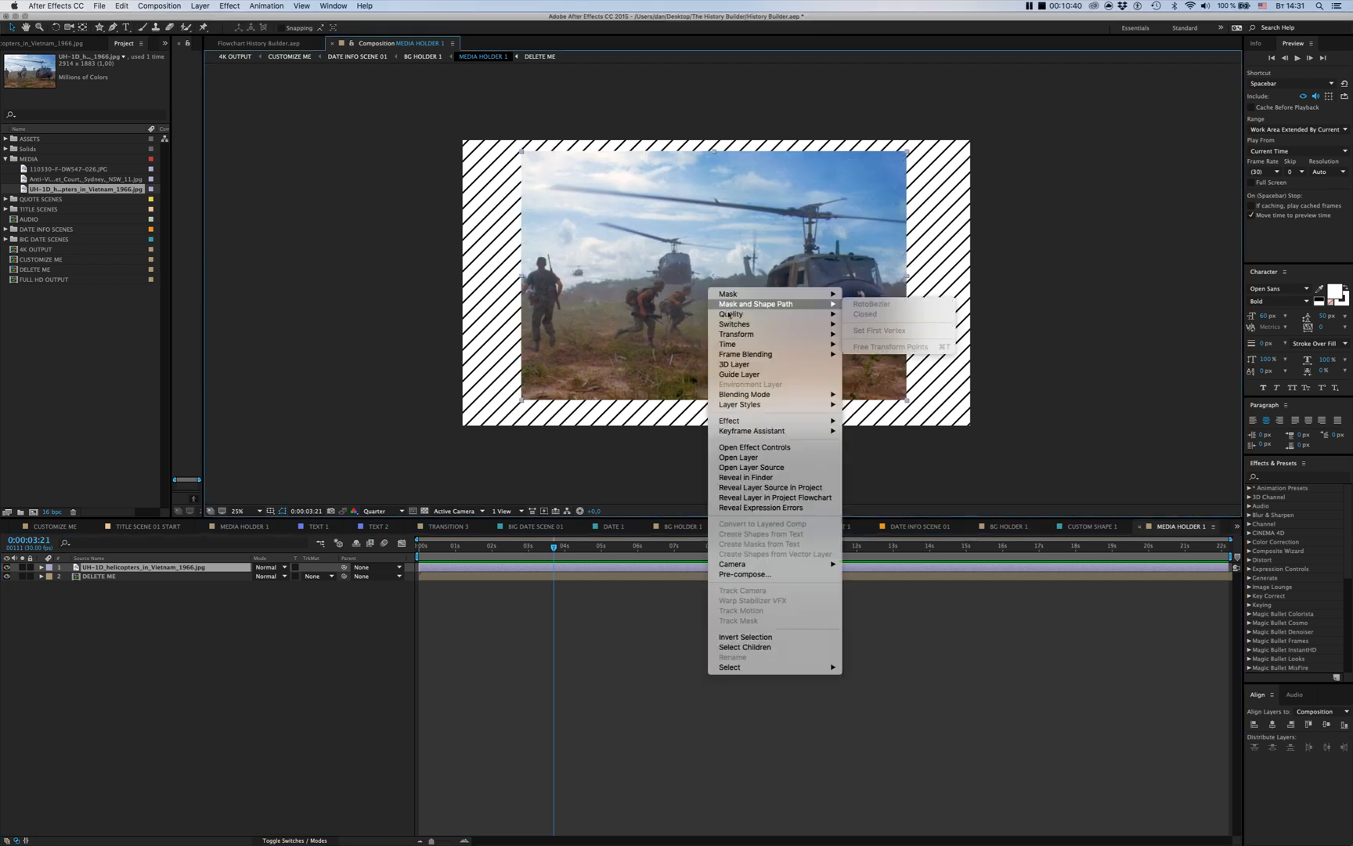
{"action": "mouse_move", "coordinate": [732, 341]}
{"action": "left_click", "coordinate": [905, 477]}
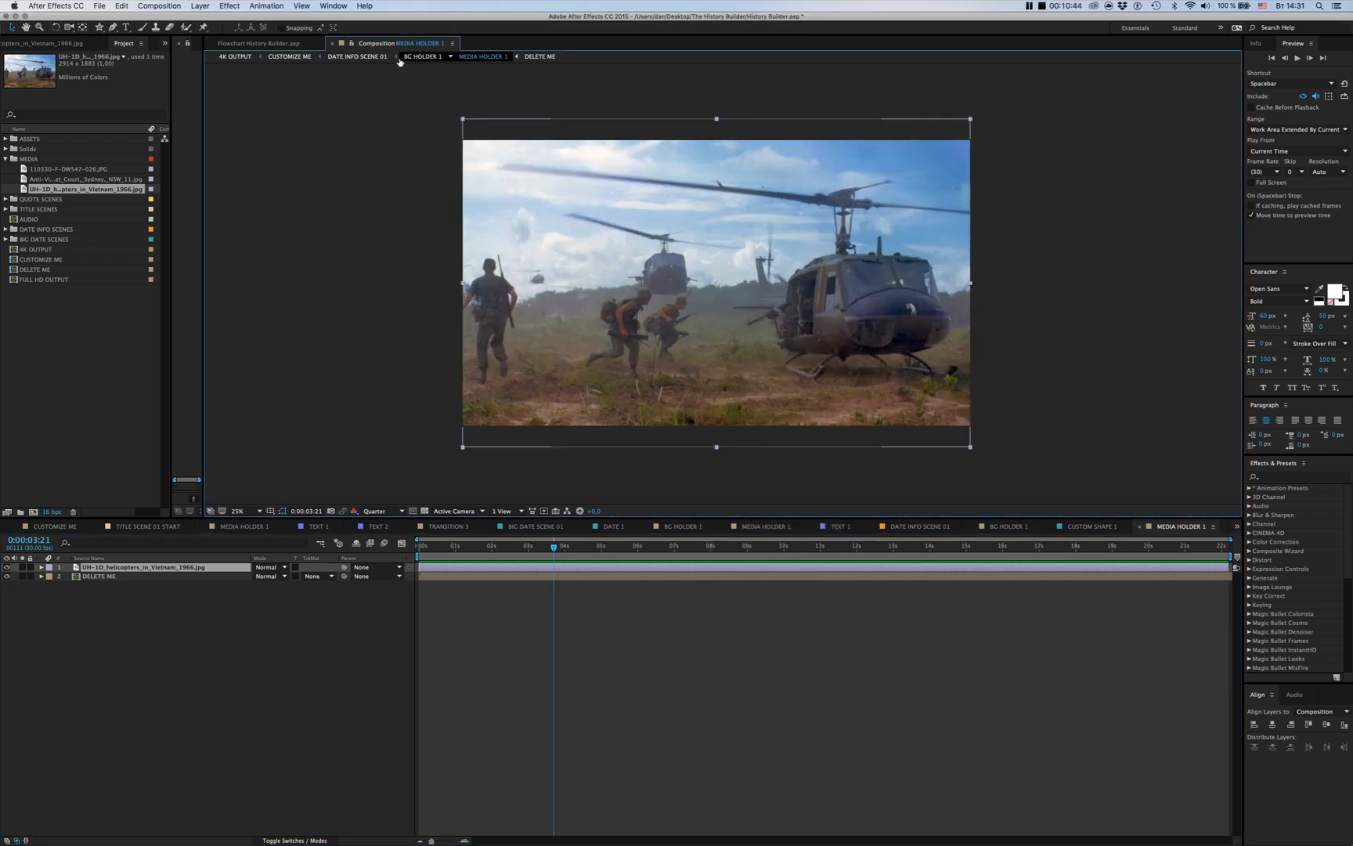
{"action": "left_click", "coordinate": [361, 56]}
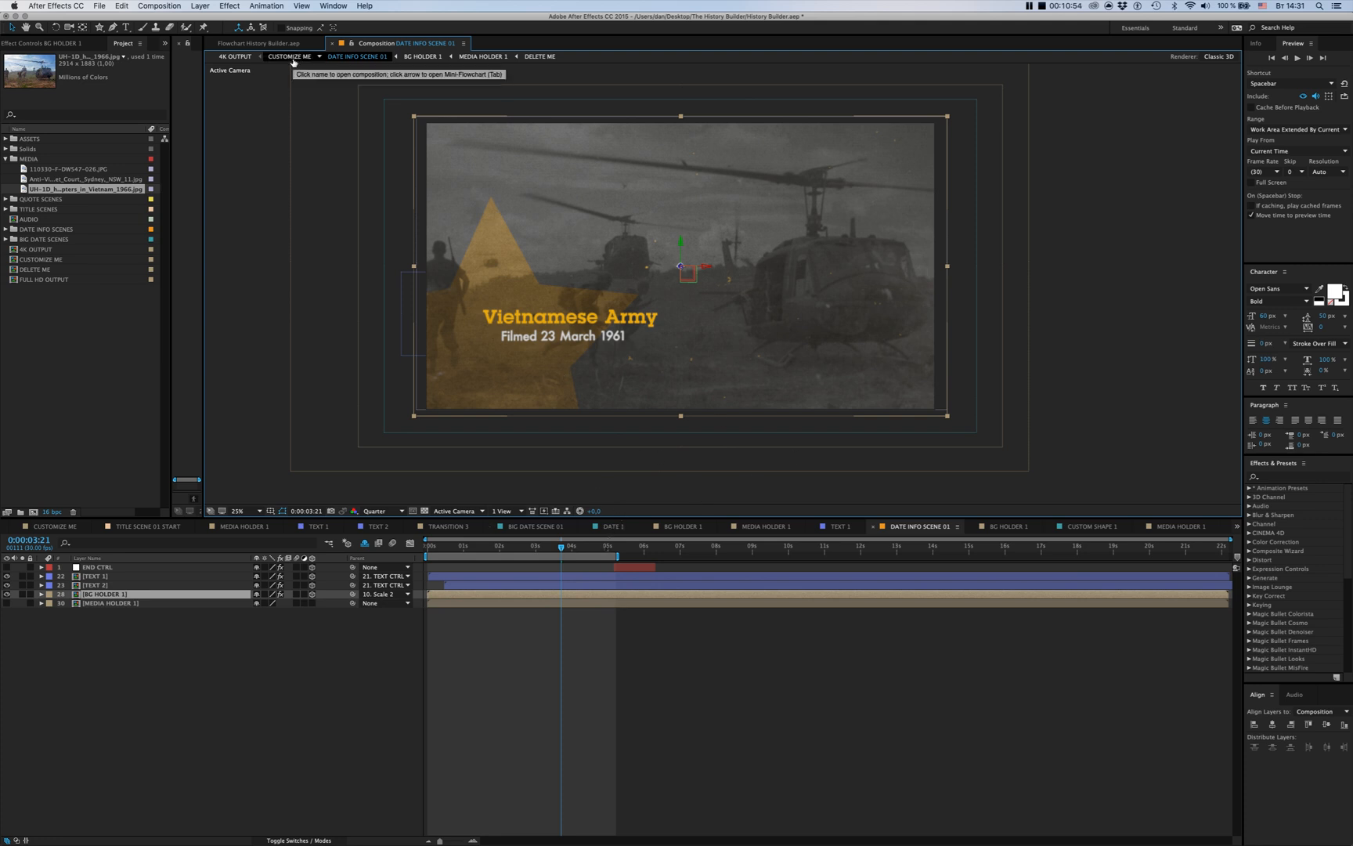
{"action": "left_click", "coordinate": [290, 56]}
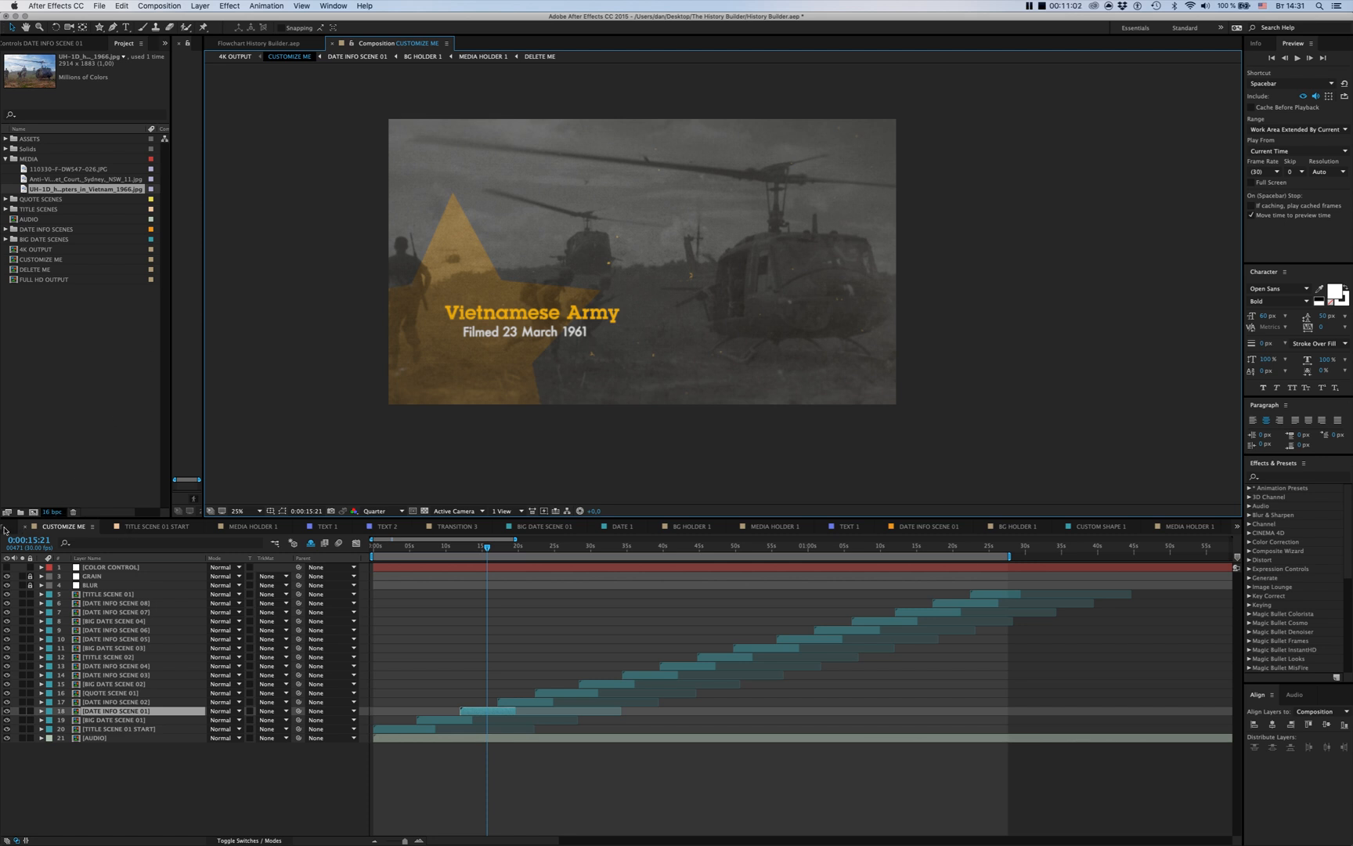
In the FULL HD OUTPUT composition, extend the ends of all three CUSTOMIZE ME layers to about the 4-minute mark
{"action": "left_click", "coordinate": [5, 532]}
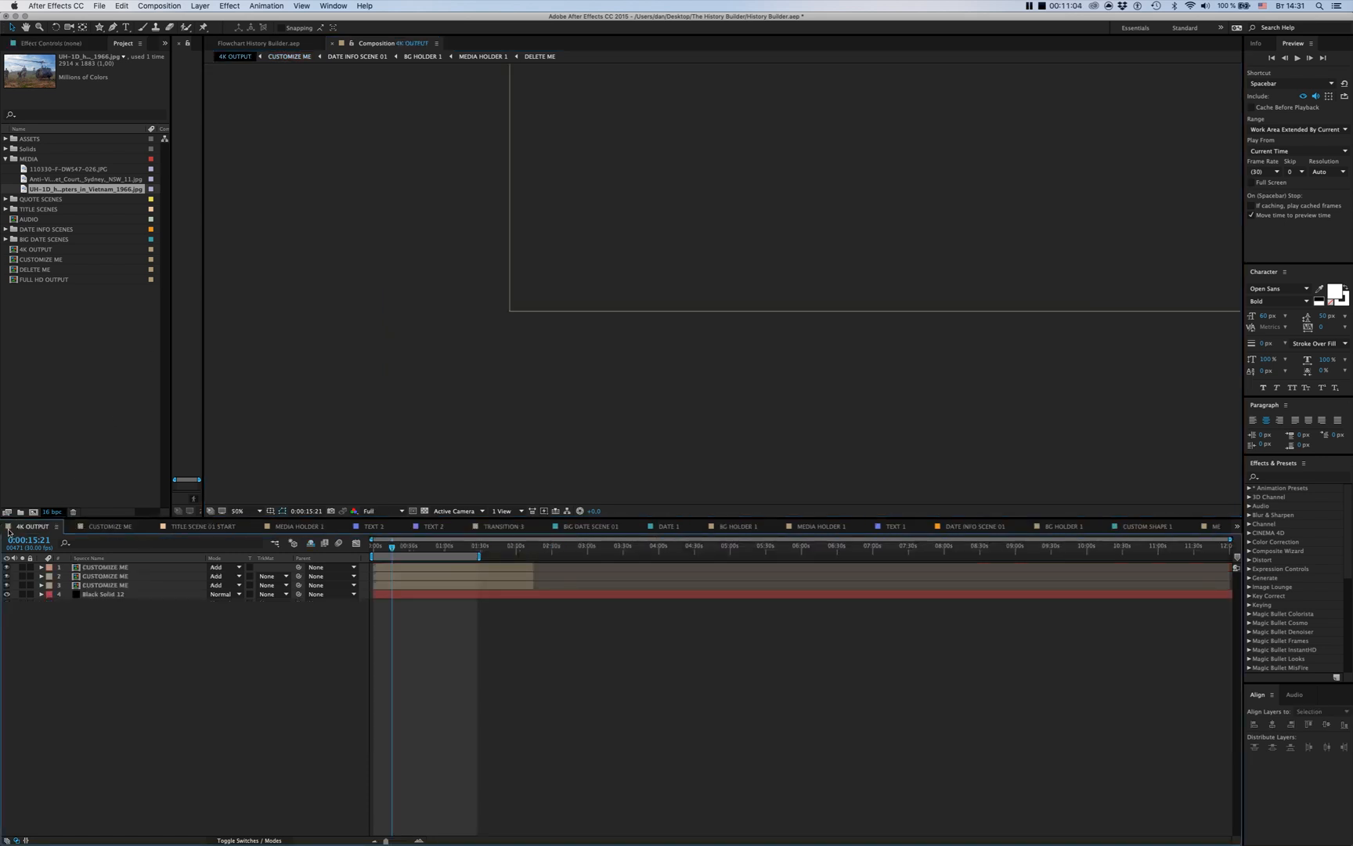
{"action": "left_click", "coordinate": [6, 531]}
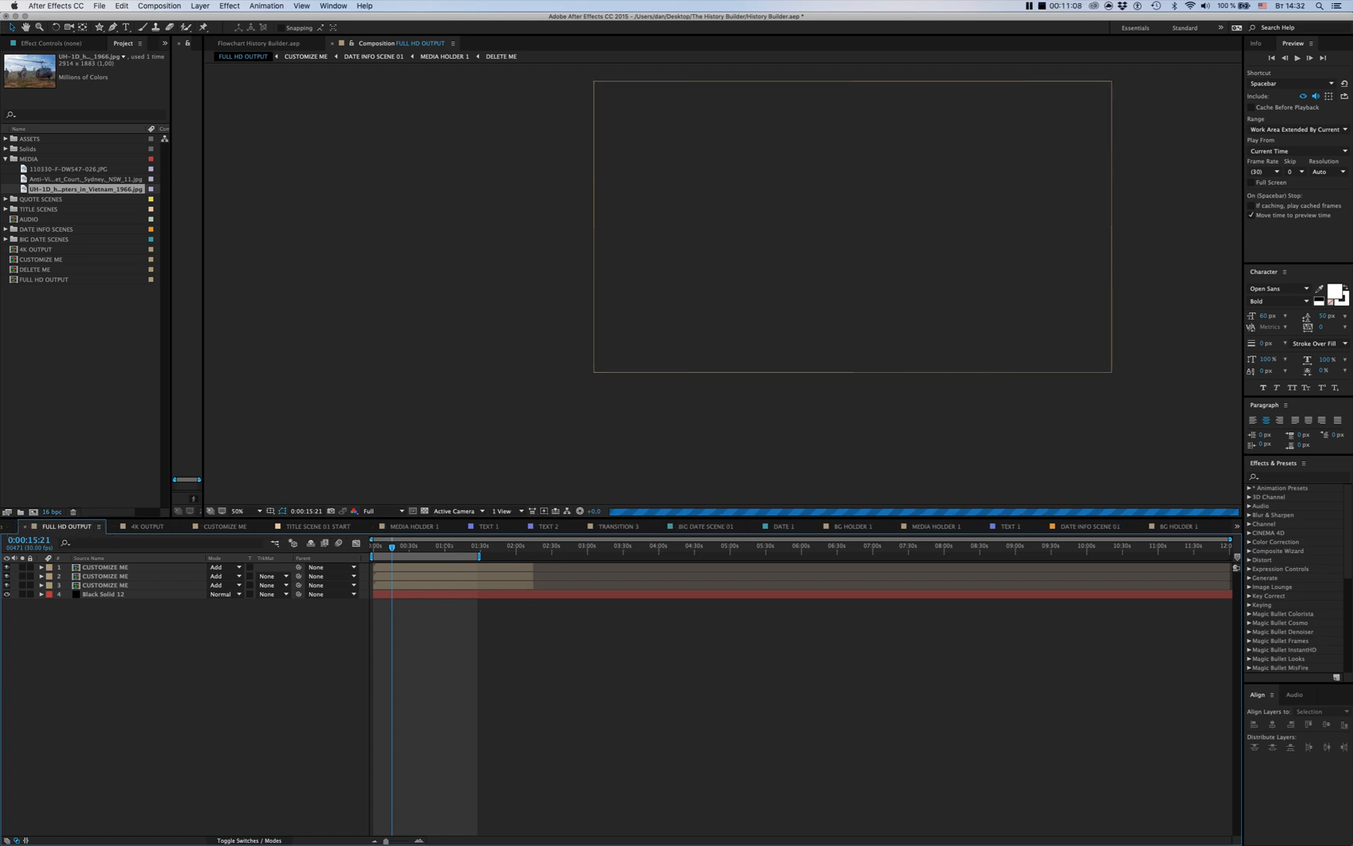
{"action": "left_click", "coordinate": [141, 526]}
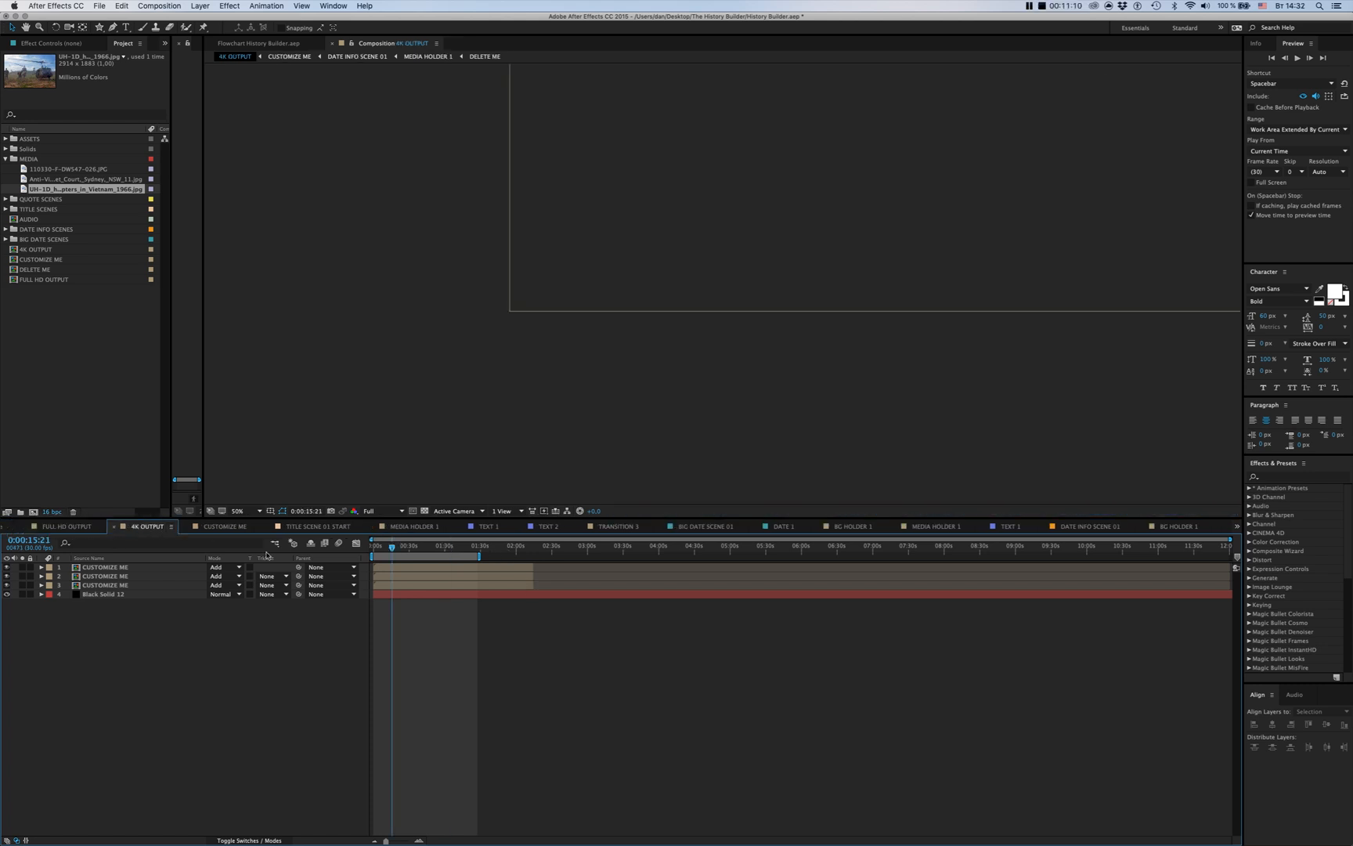
{"action": "left_click", "coordinate": [64, 526]}
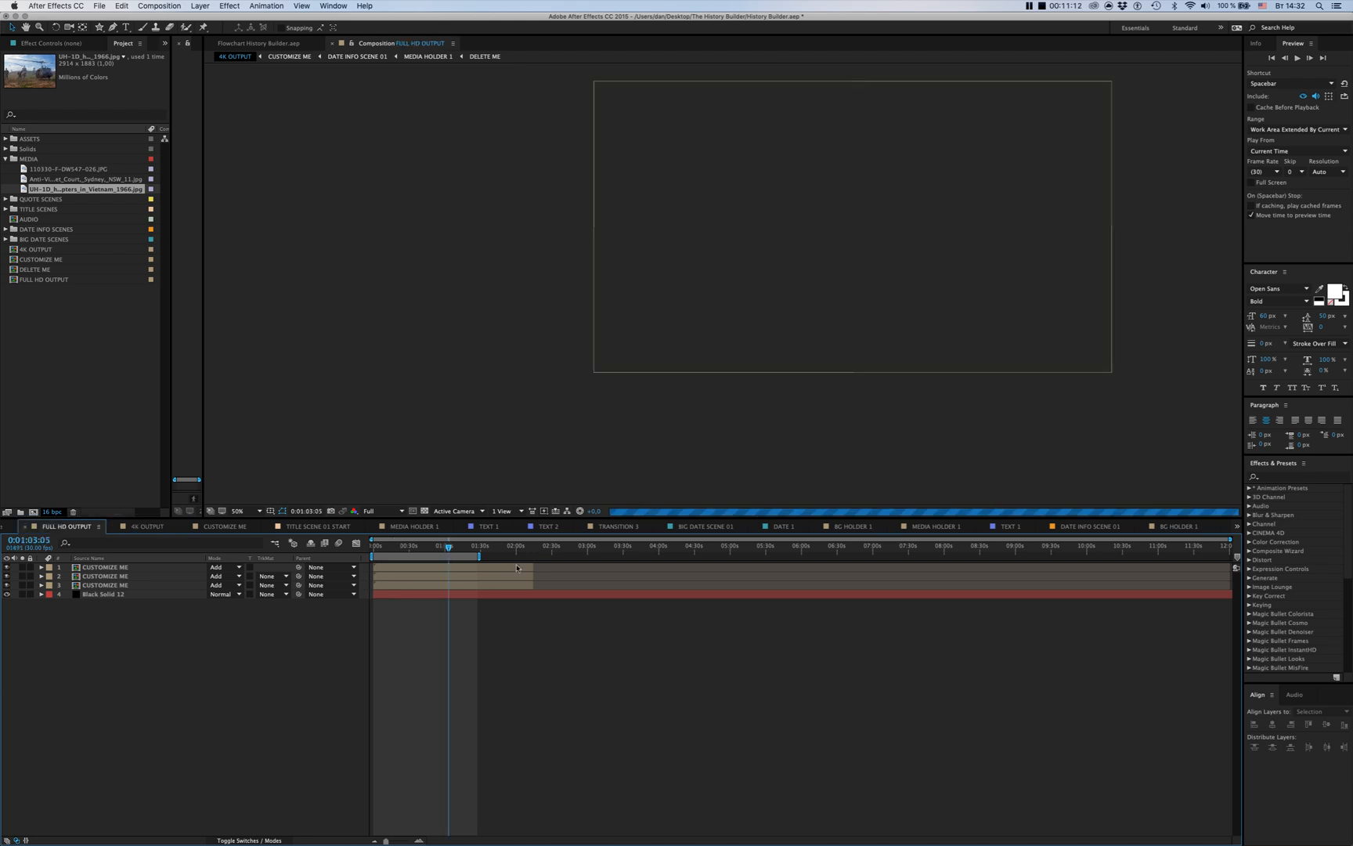
{"action": "left_click", "coordinate": [509, 570]}
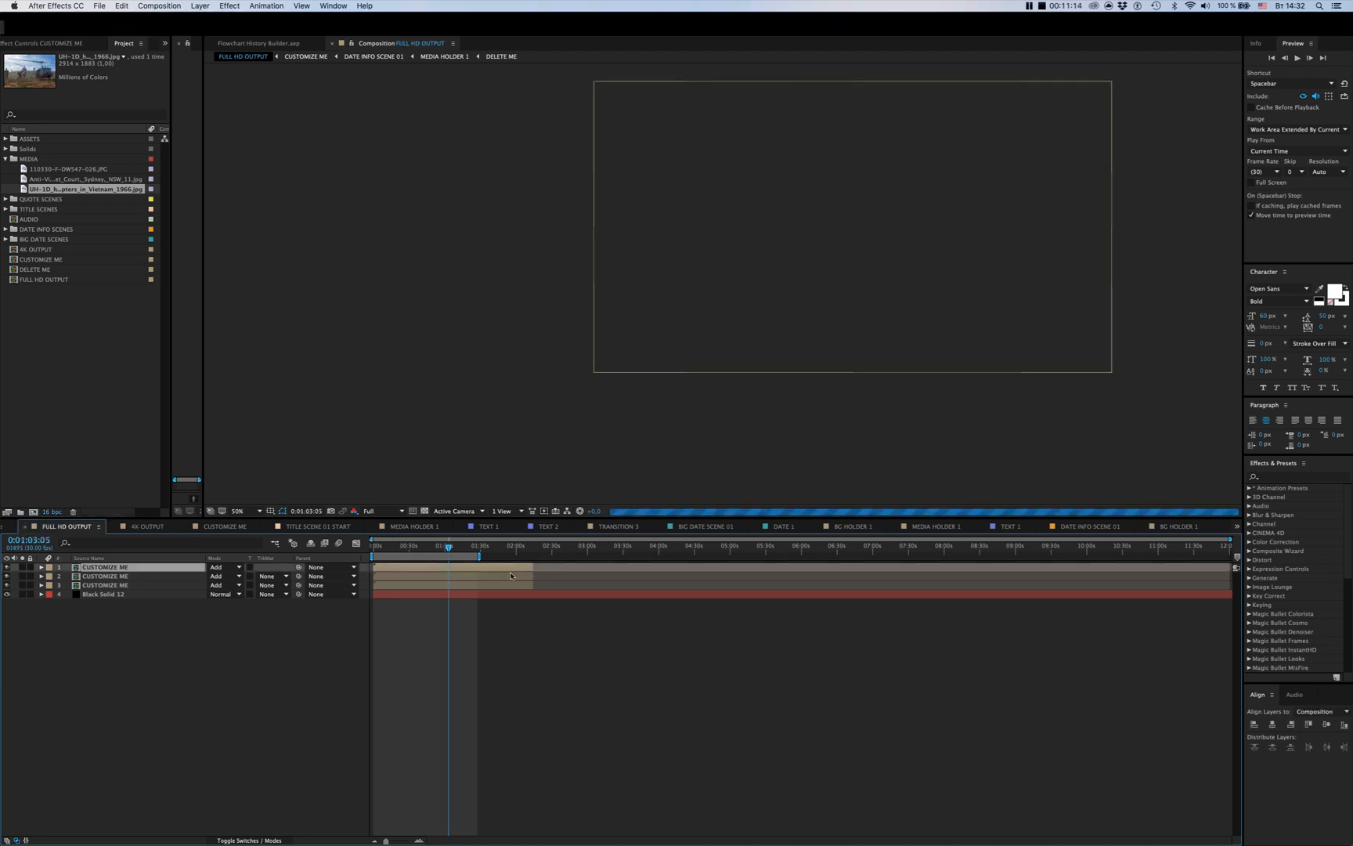
{"action": "left_click", "coordinate": [529, 585], "text": "shift"}
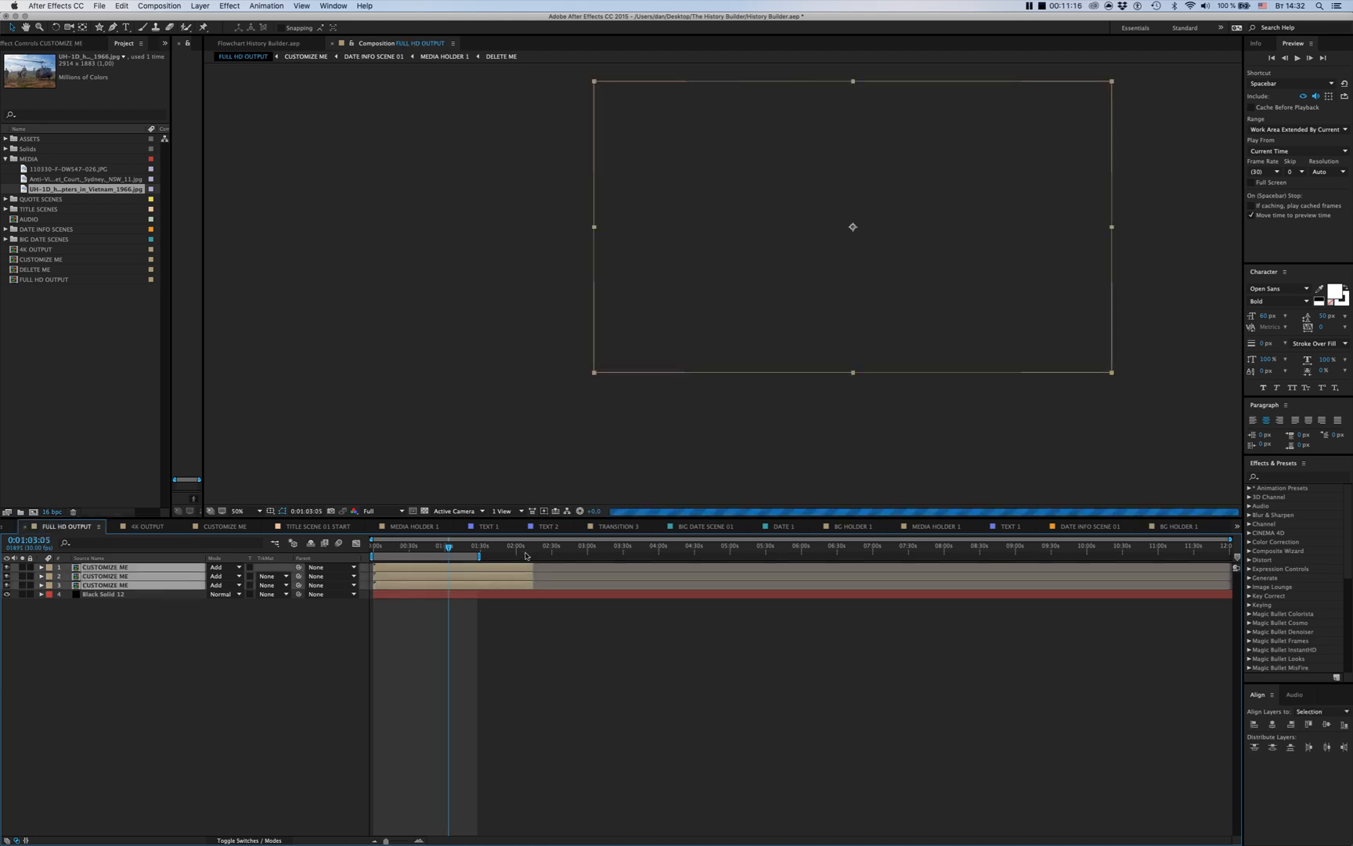
{"action": "left_click_drag", "start_coordinate": [534, 568], "coordinate": [655, 567]}
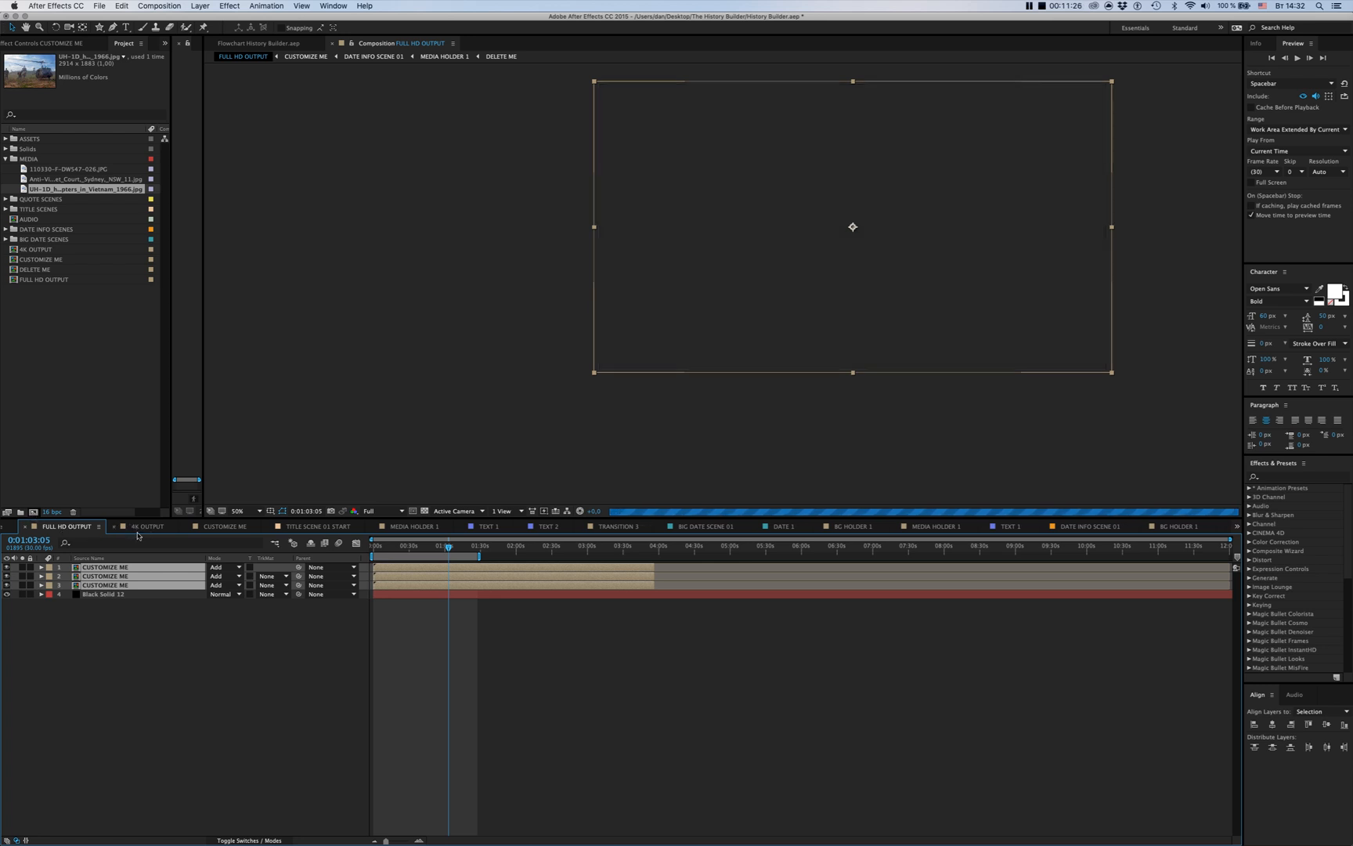
Add the FULL HD OUTPUT composition to the render queue and show its new queue entry
{"action": "left_click", "coordinate": [100, 6]}
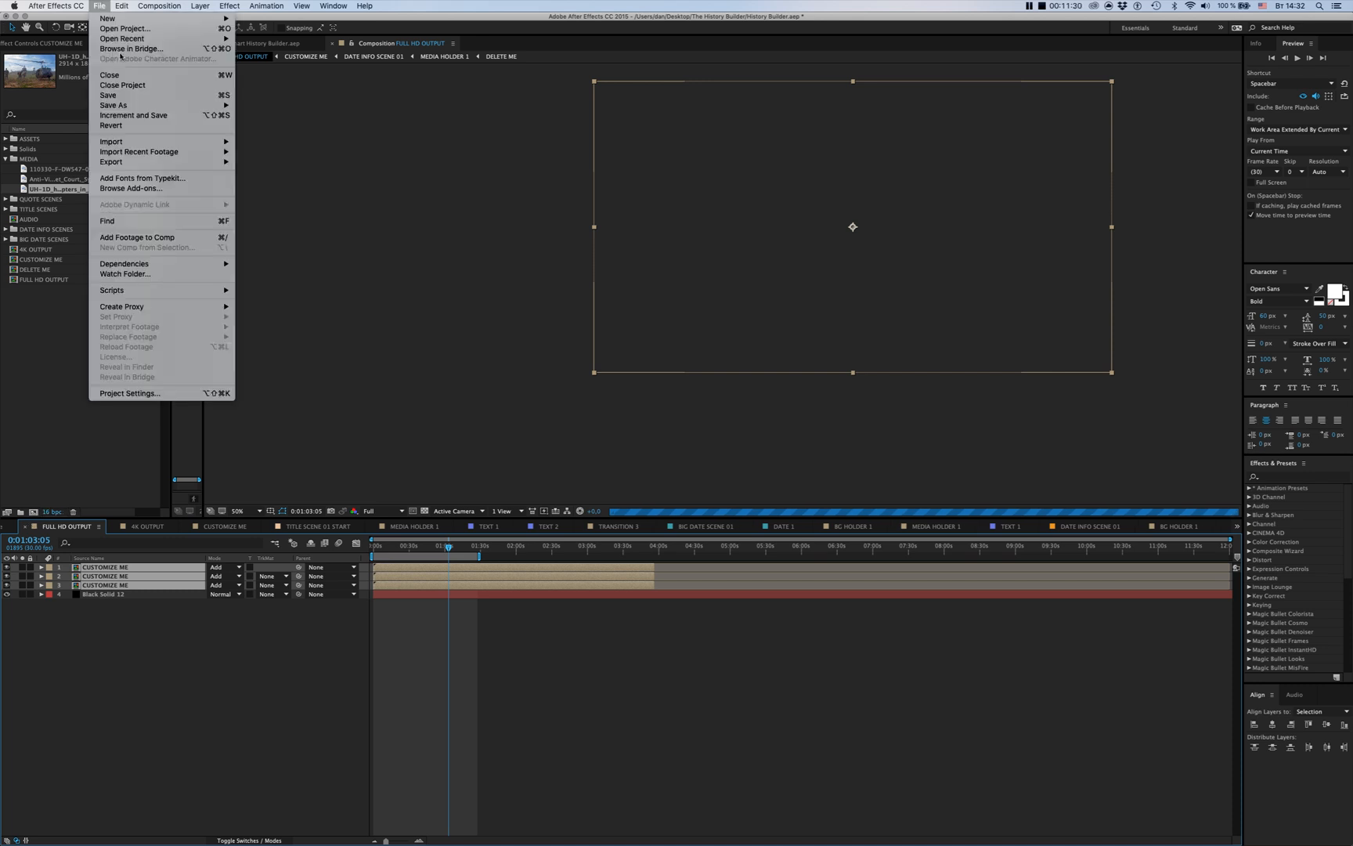
{"action": "mouse_move", "coordinate": [133, 165]}
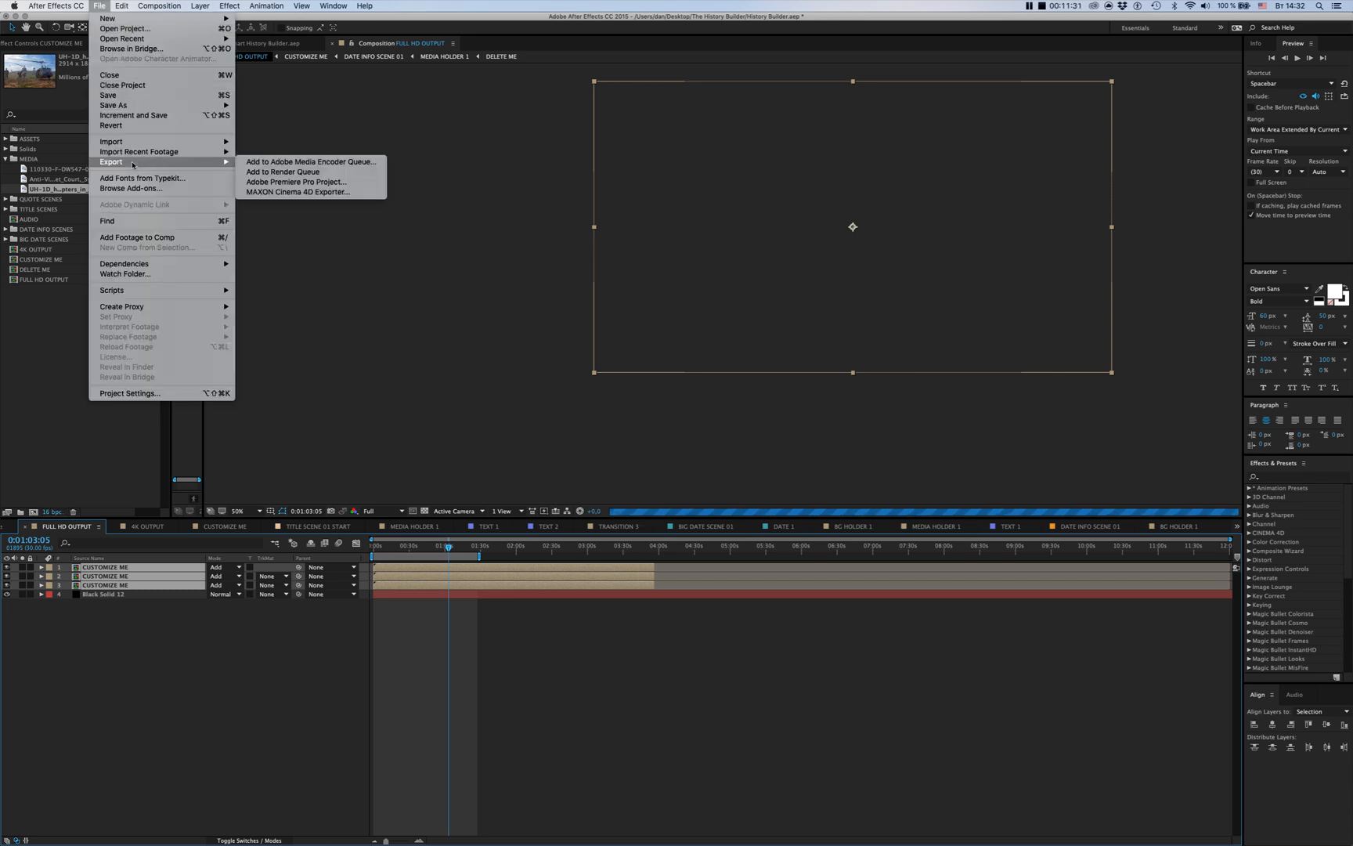
{"action": "left_click", "coordinate": [311, 161]}
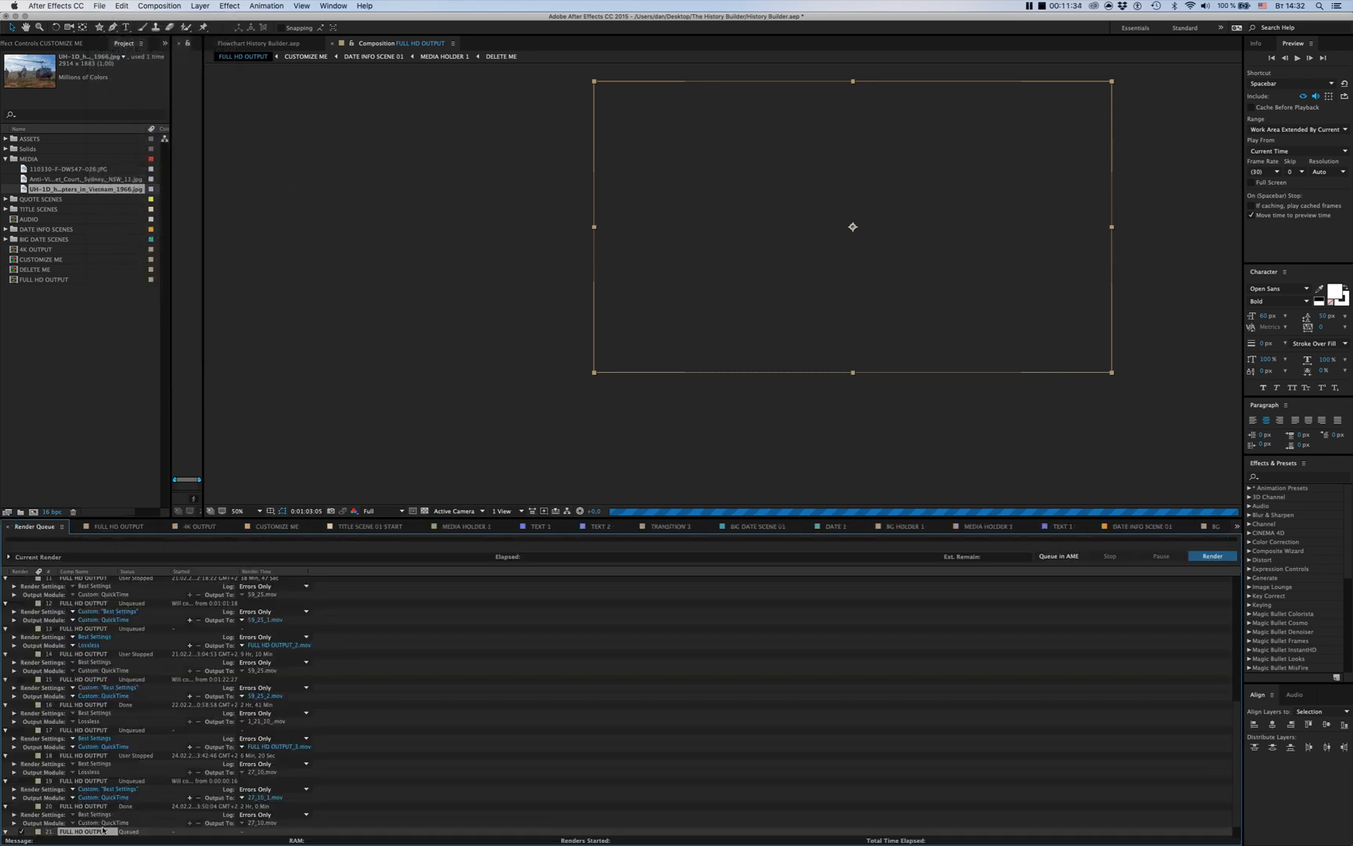
{"action": "scroll", "coordinate": [83, 832], "scroll_direction": "down", "scroll_amount": 1}
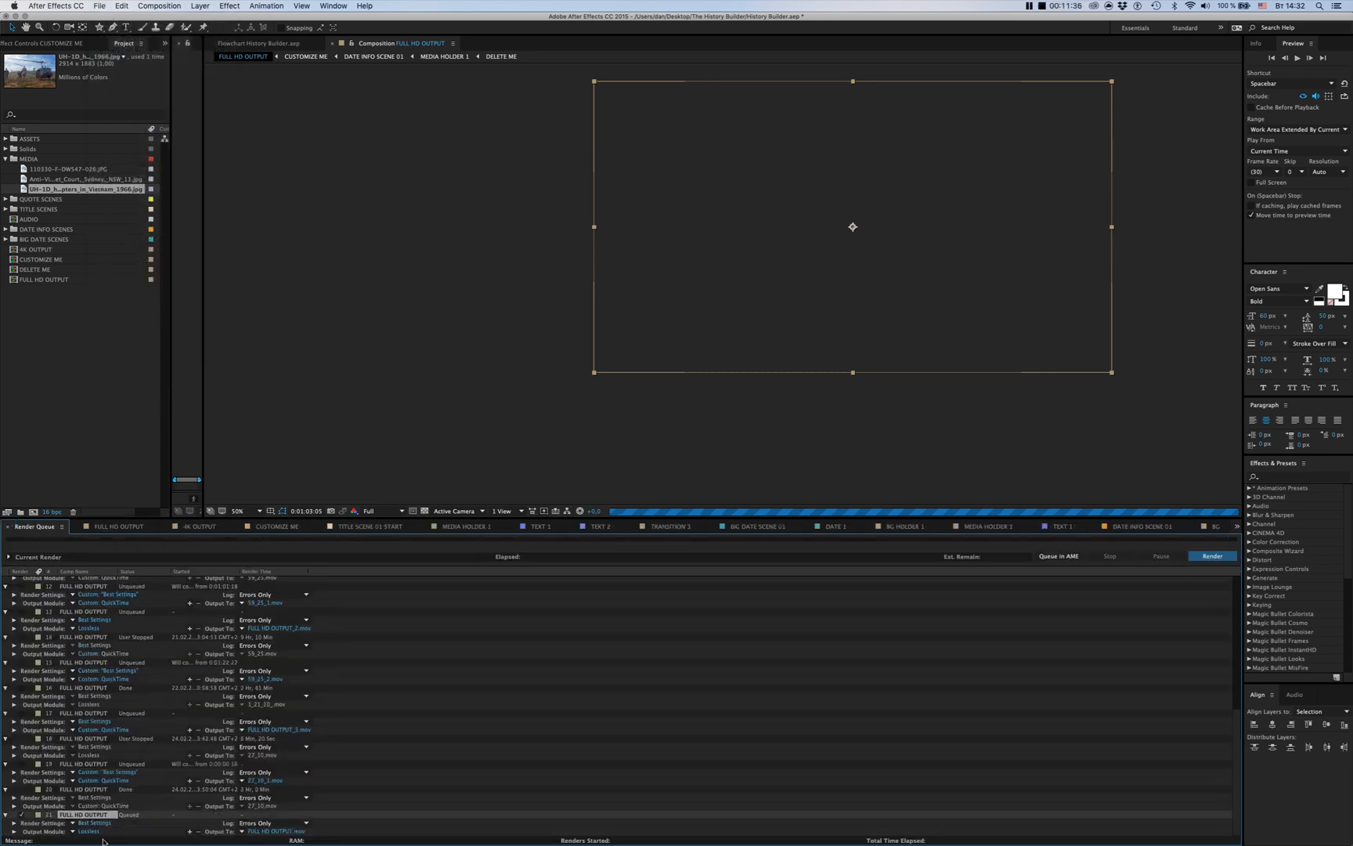